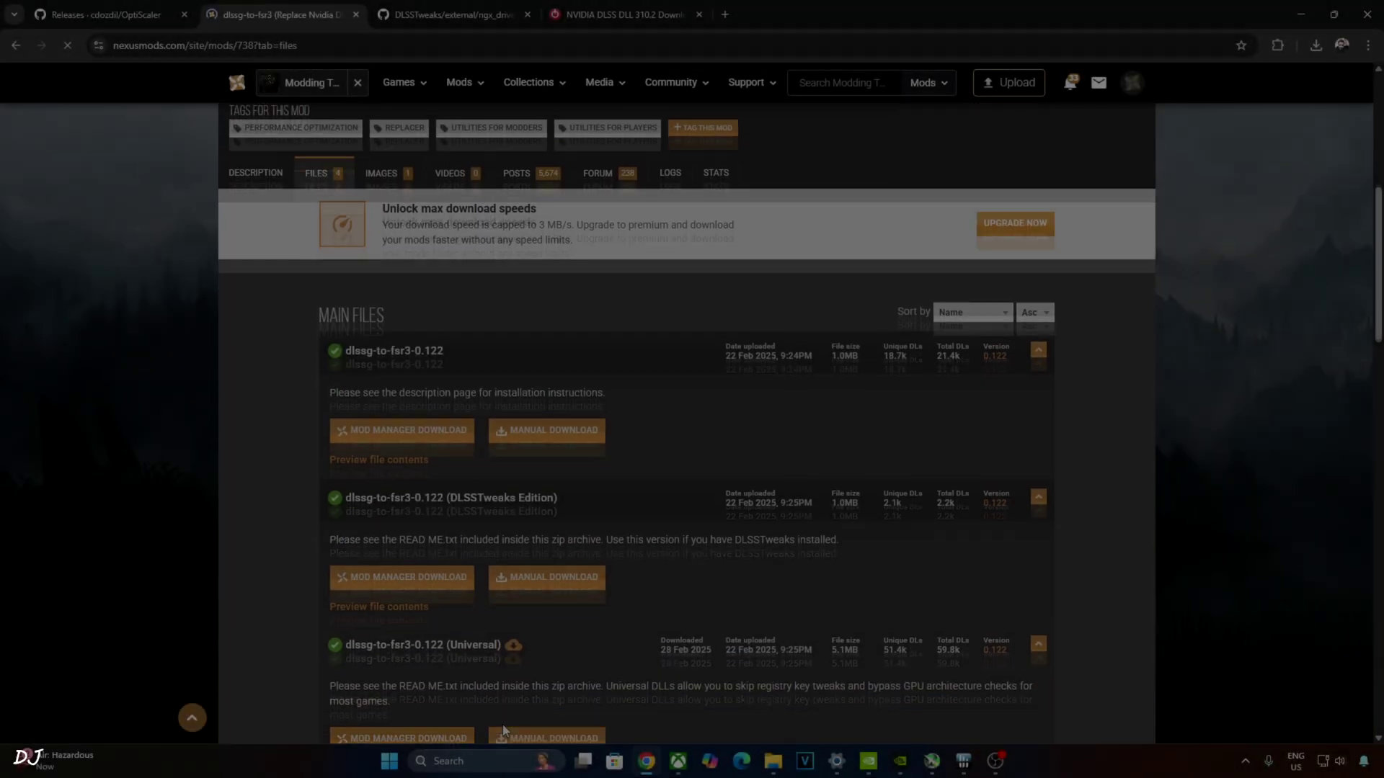
Step: Open the manual download page for dlssg-to-fsr3-0.122 (Universal) on Nexus Mods
scroll(503, 723, down, 3)
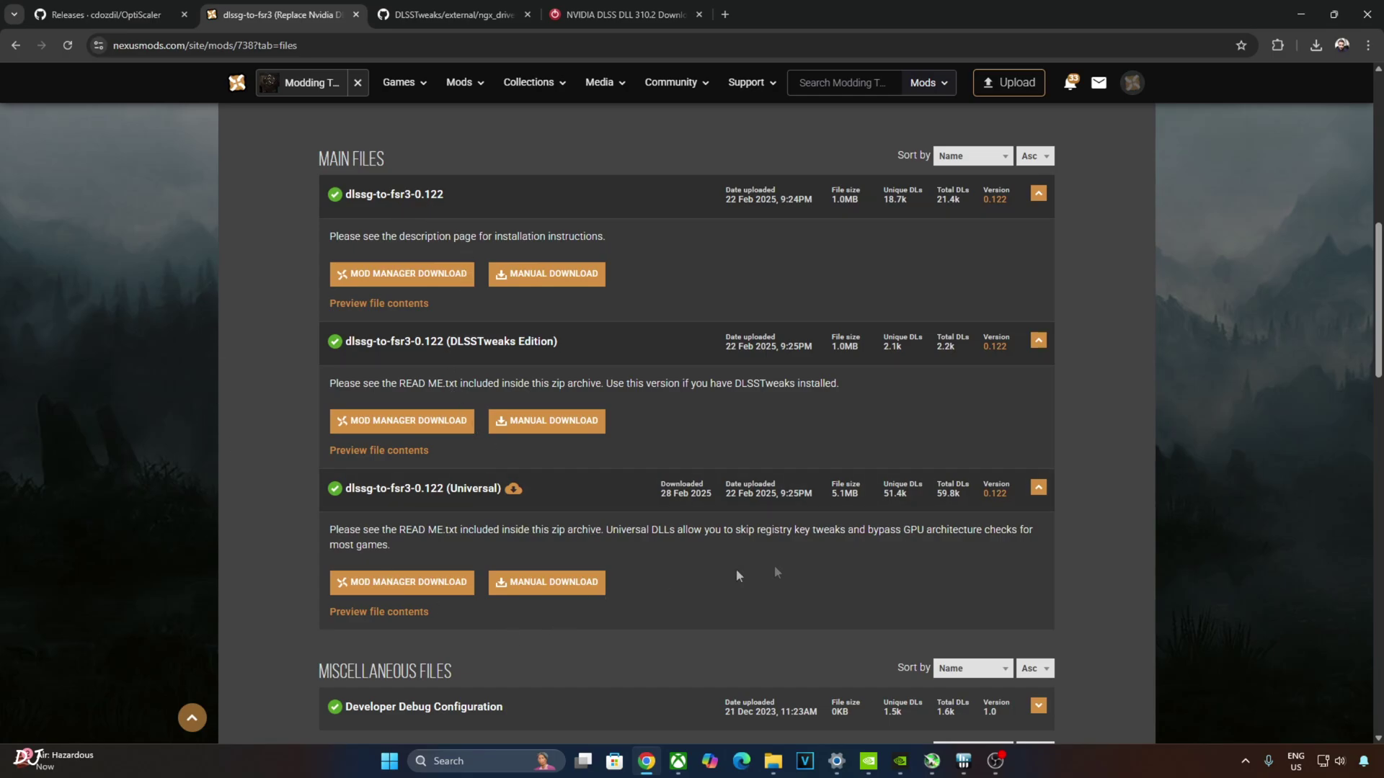
click(552, 582)
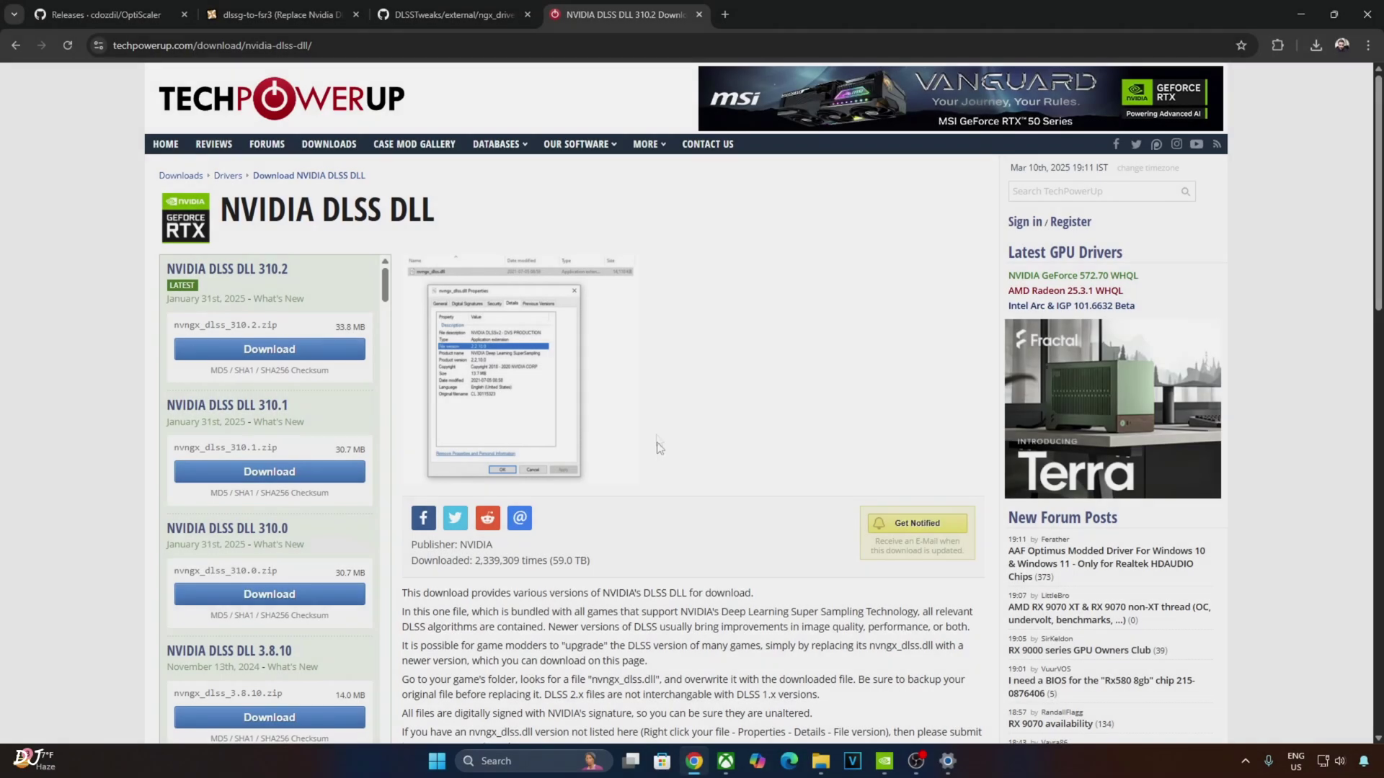
scroll(659, 464, down, 3)
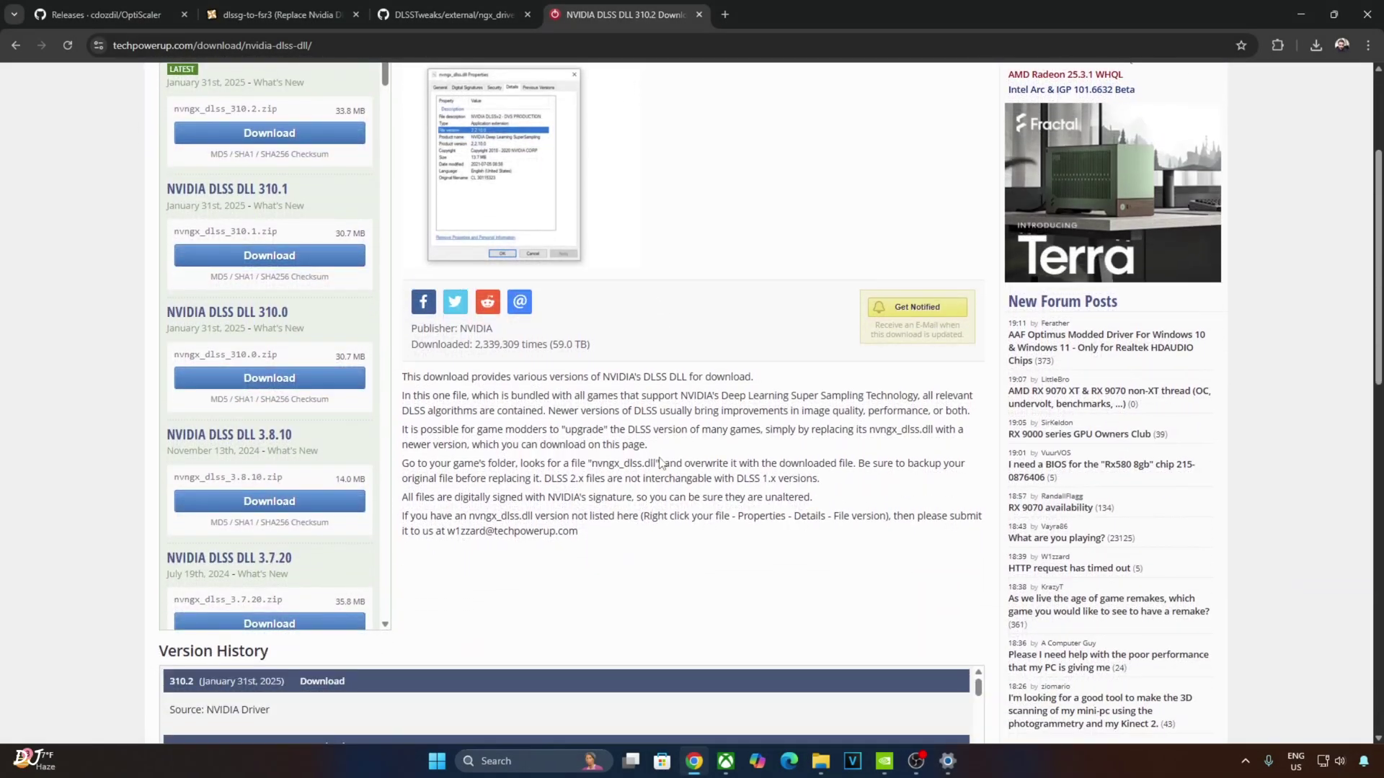
Step: Start the download of NVIDIA DLSS DLL 310.2 from the TechPowerUp page
scroll(660, 463, up, 2)
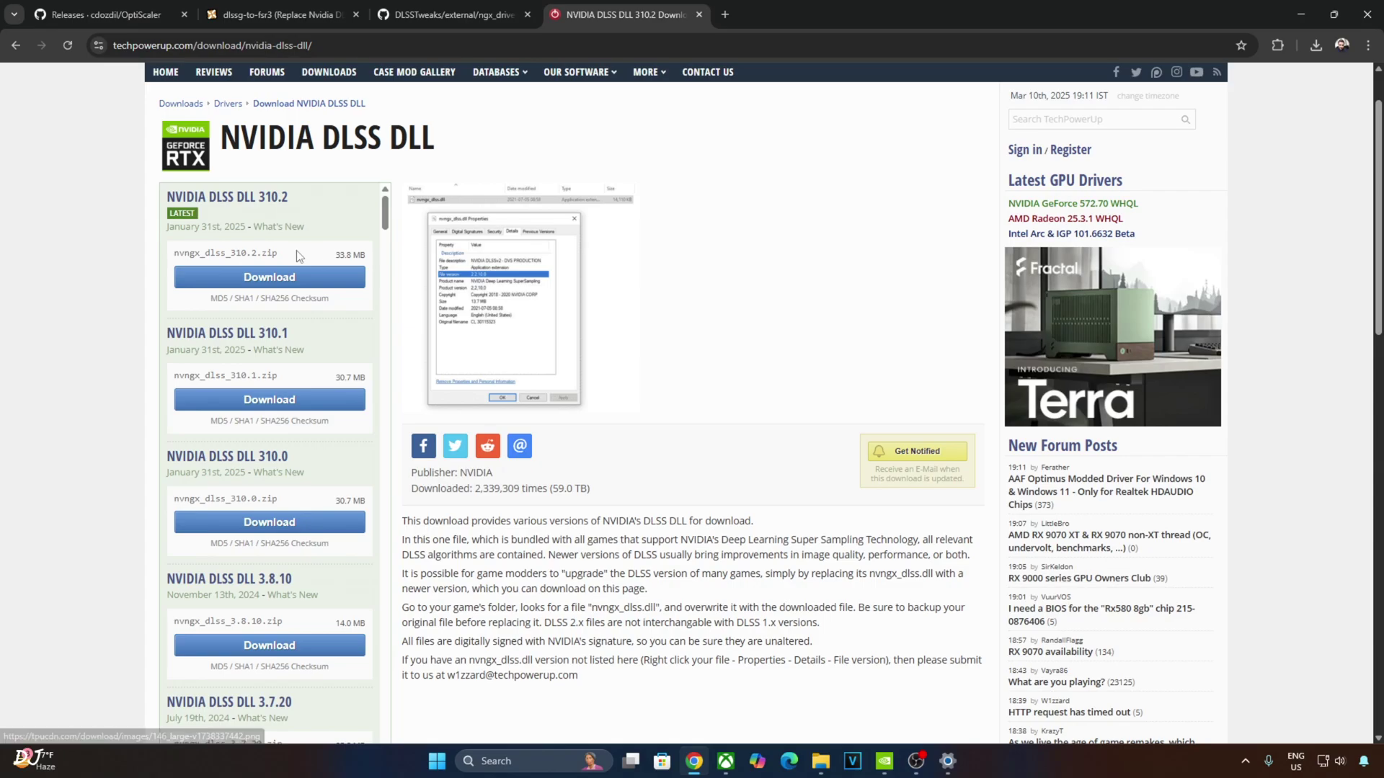
scroll(231, 222, up, 1)
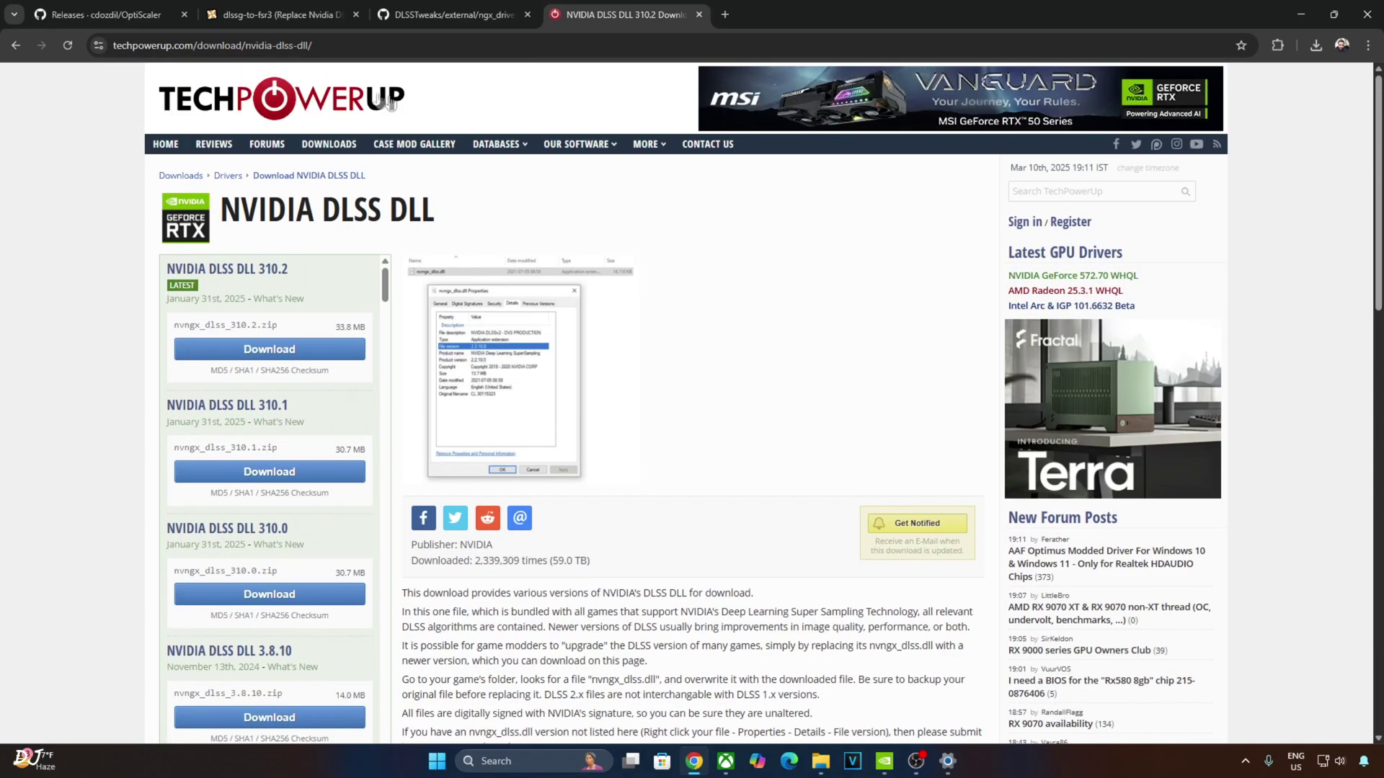
click(242, 350)
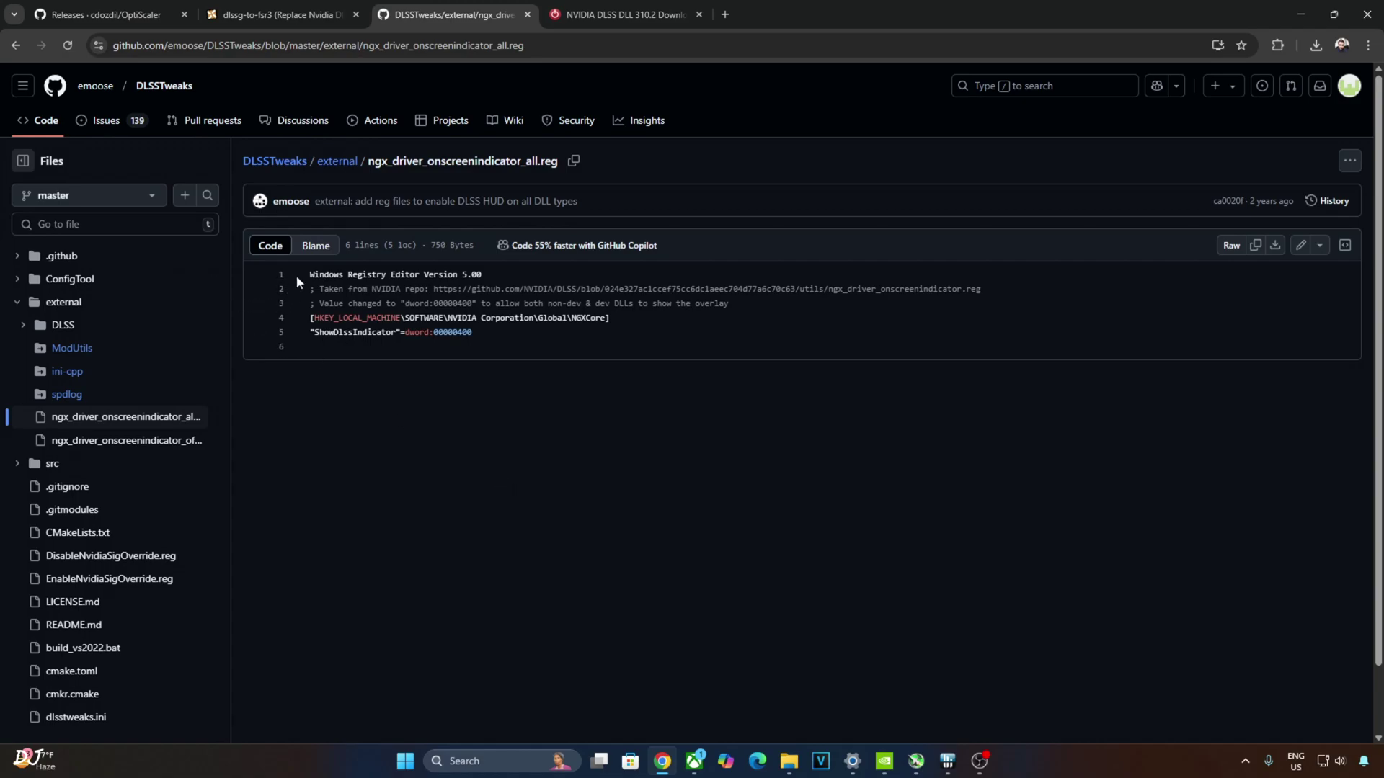
Step: Copy the five lines of registry code in ngx_driver_onscreenindicator_all.reg on GitHub
drag(310, 275, 537, 330)
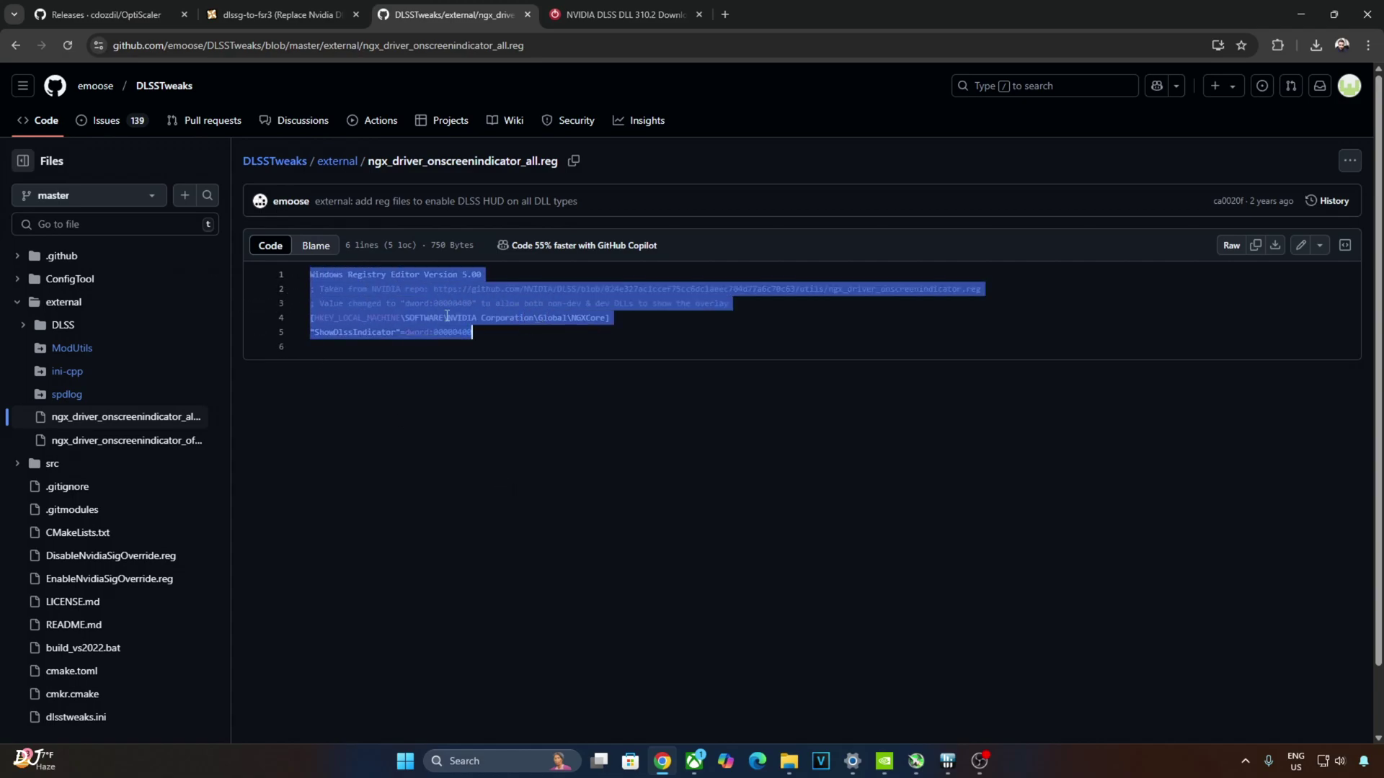
right_click(432, 309)
click(475, 401)
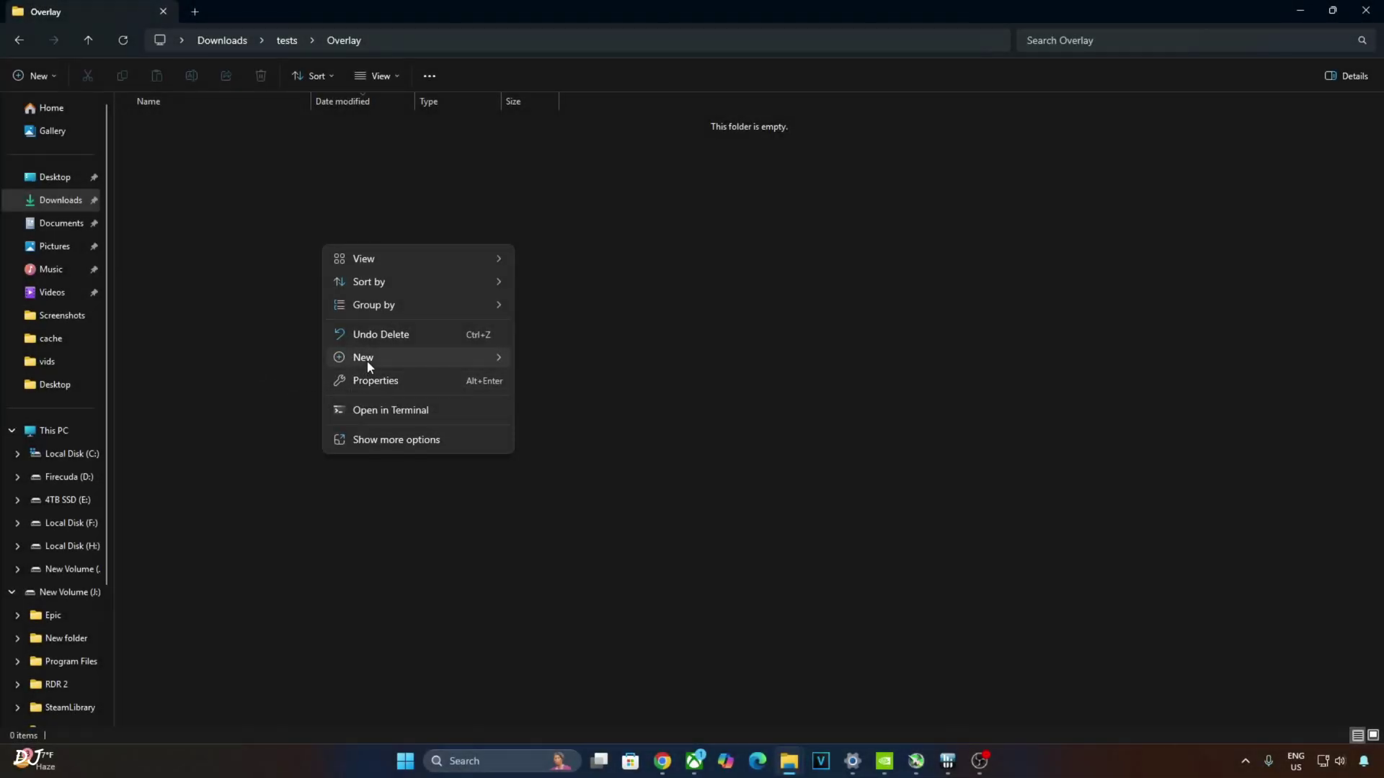
Step: Create a text document in the Overlay folder and name it overlay.reg, accepting the extension change
mouse_move(361, 358)
click(553, 451)
text(over)
text(lay)
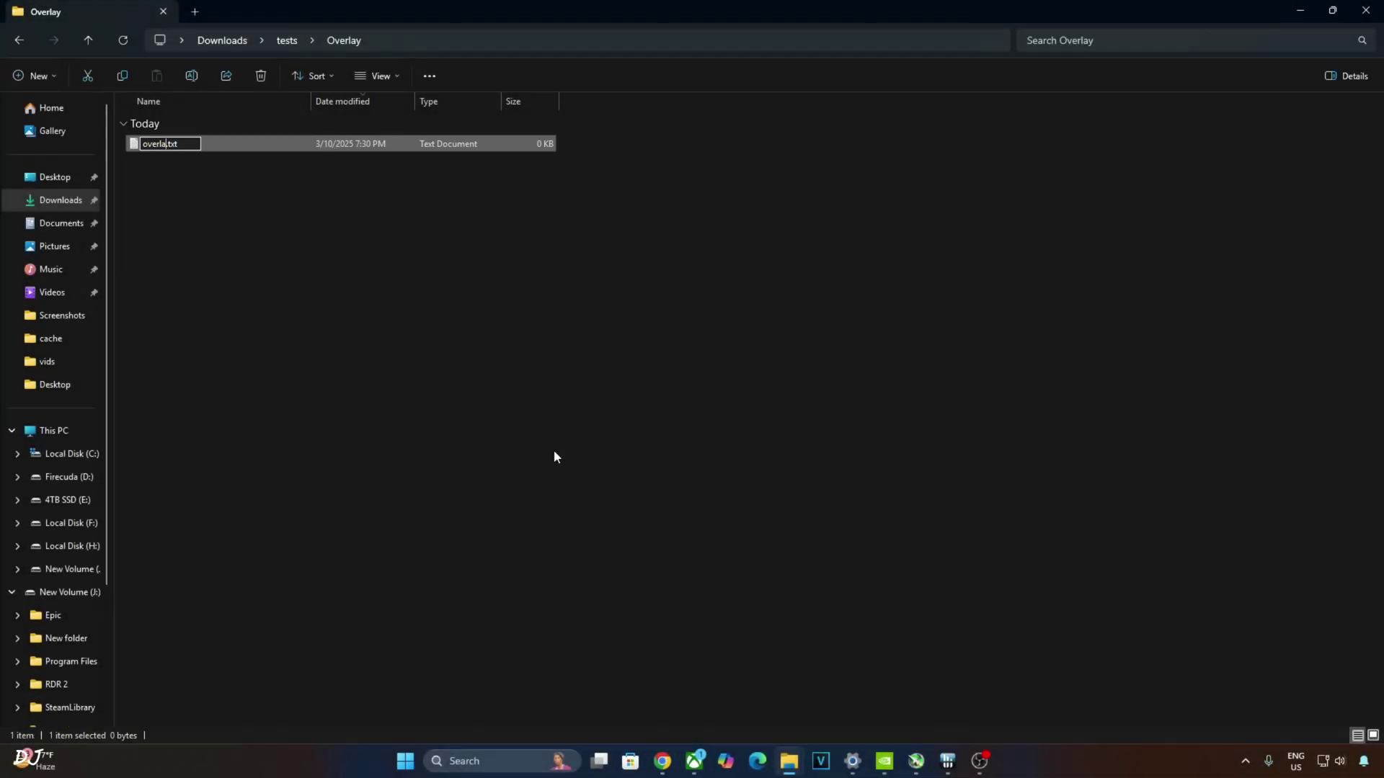
click(188, 145)
key(BackSpace)
key(BackSpace)
text(reg)
key(Return)
click(742, 387)
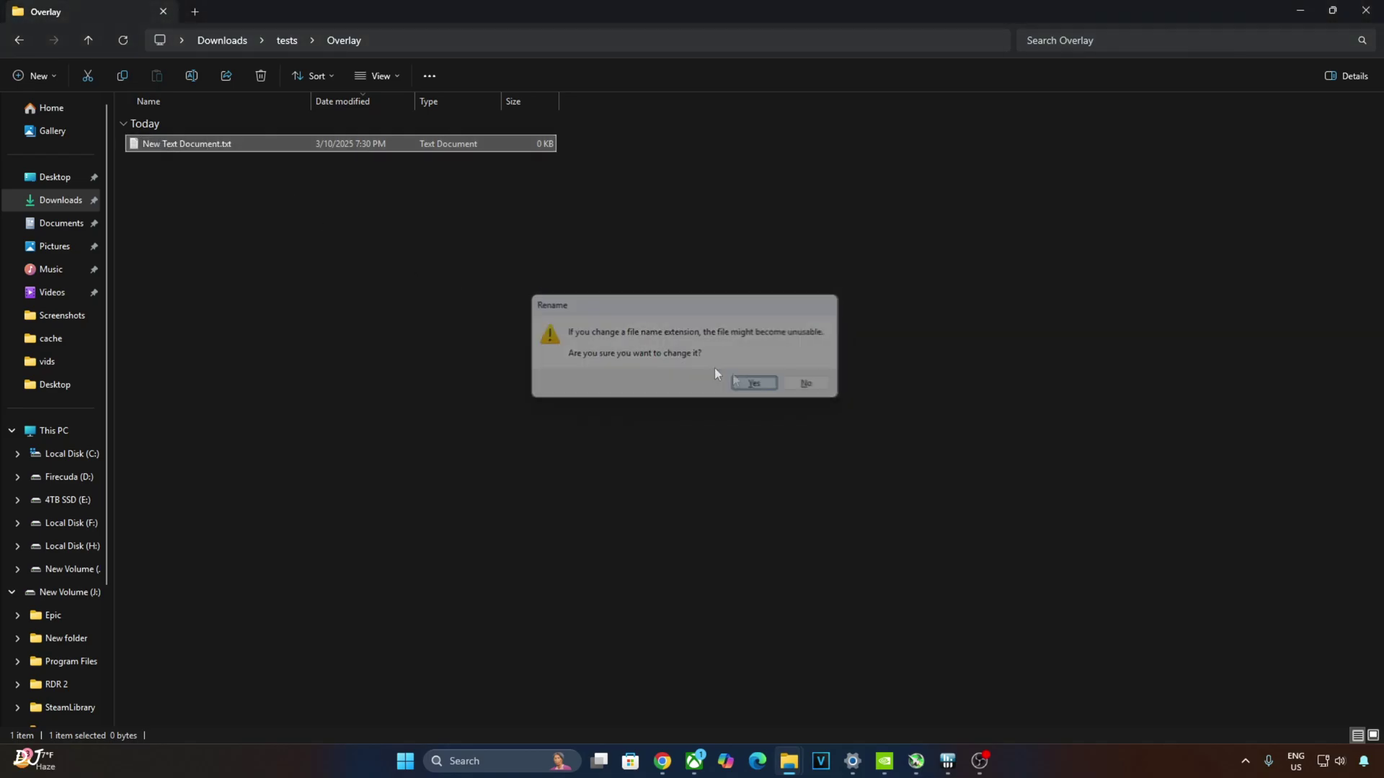
Step: Open overlay.reg in Notepad, insert the copied registry code and save the file
click(154, 143)
right_click(157, 148)
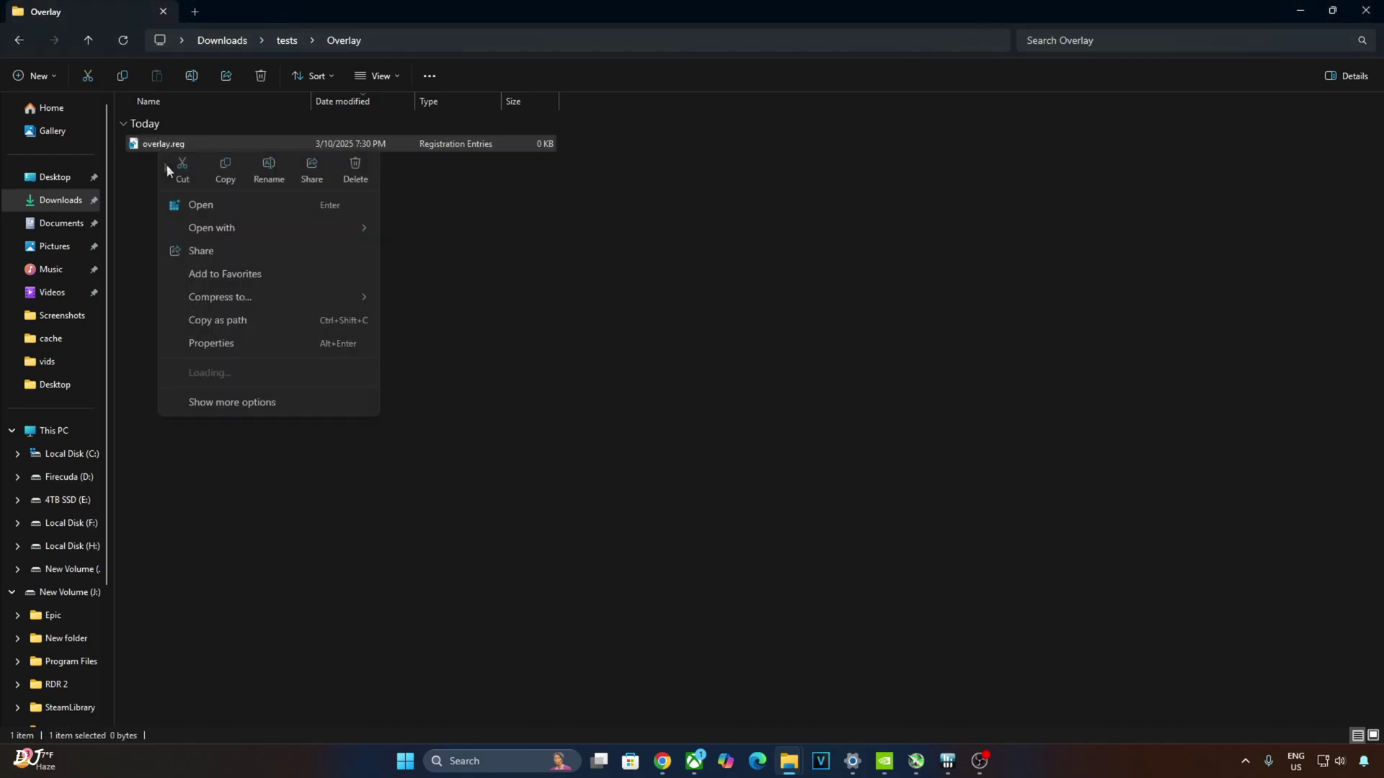
mouse_move(226, 228)
click(439, 232)
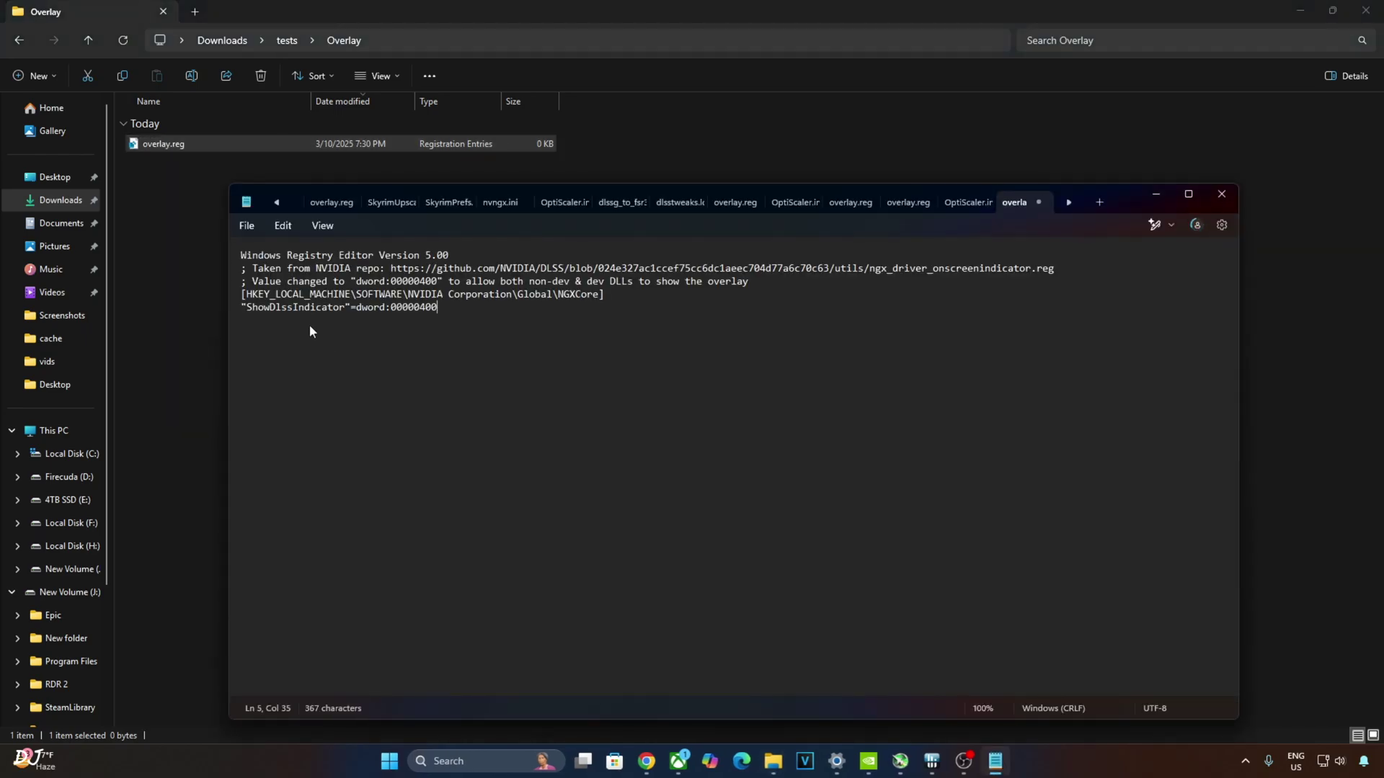
click(246, 225)
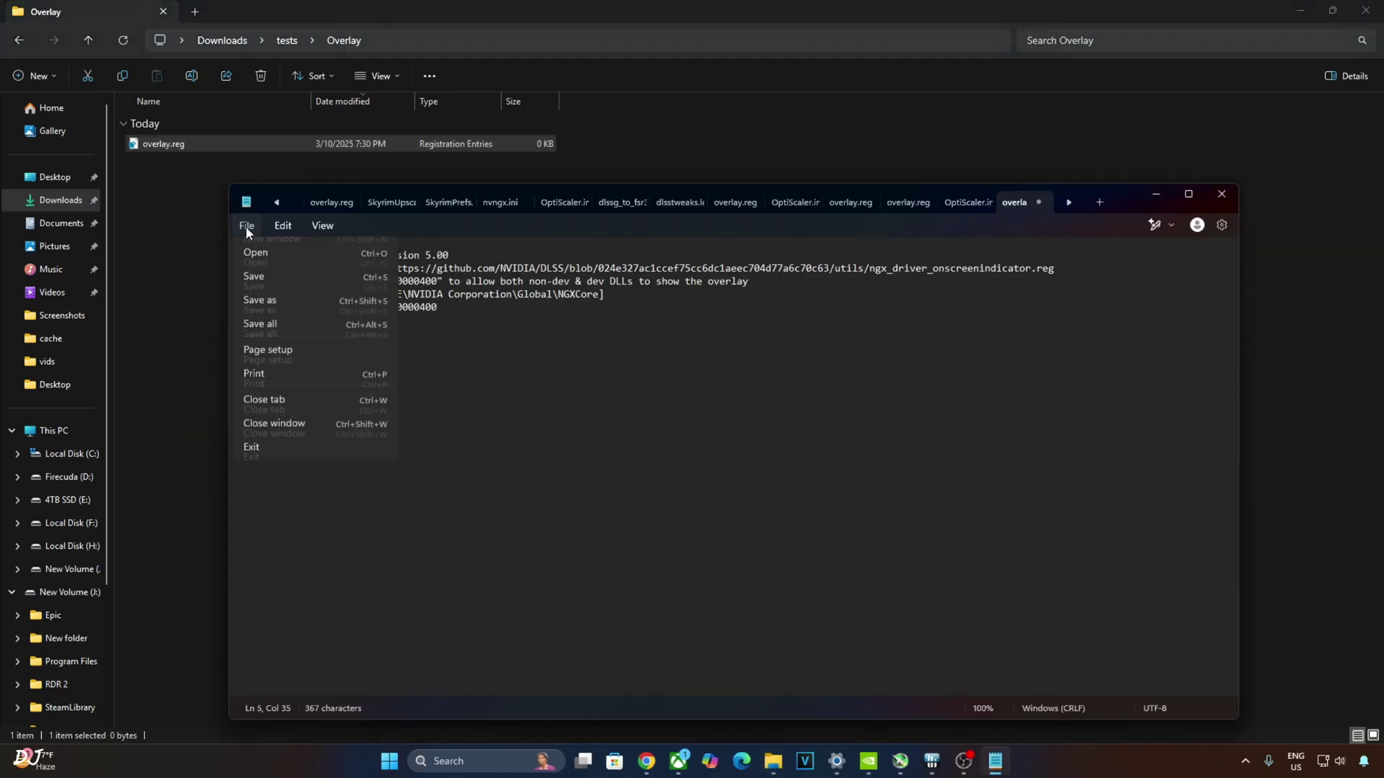
click(266, 322)
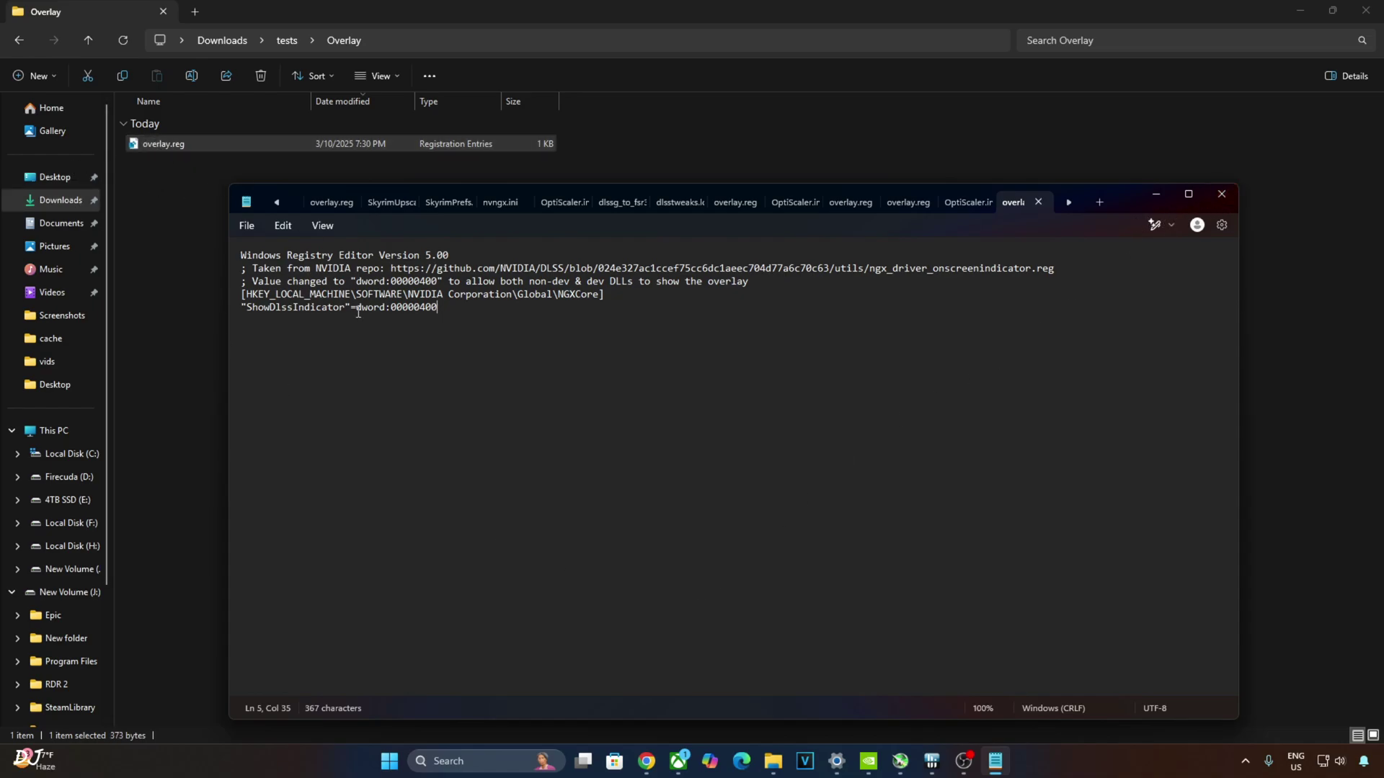
Step: Try removing the 4 from the ShowDlssIndicator value and saving, and restore it to dword:00000400 with another save
click(428, 306)
key(BackSpace)
click(247, 225)
click(273, 325)
text(4)
click(246, 226)
click(267, 325)
Step: Minimise Notepad and merge overlay.reg into the Windows registry, accepting the prompts
click(1157, 195)
right_click(160, 149)
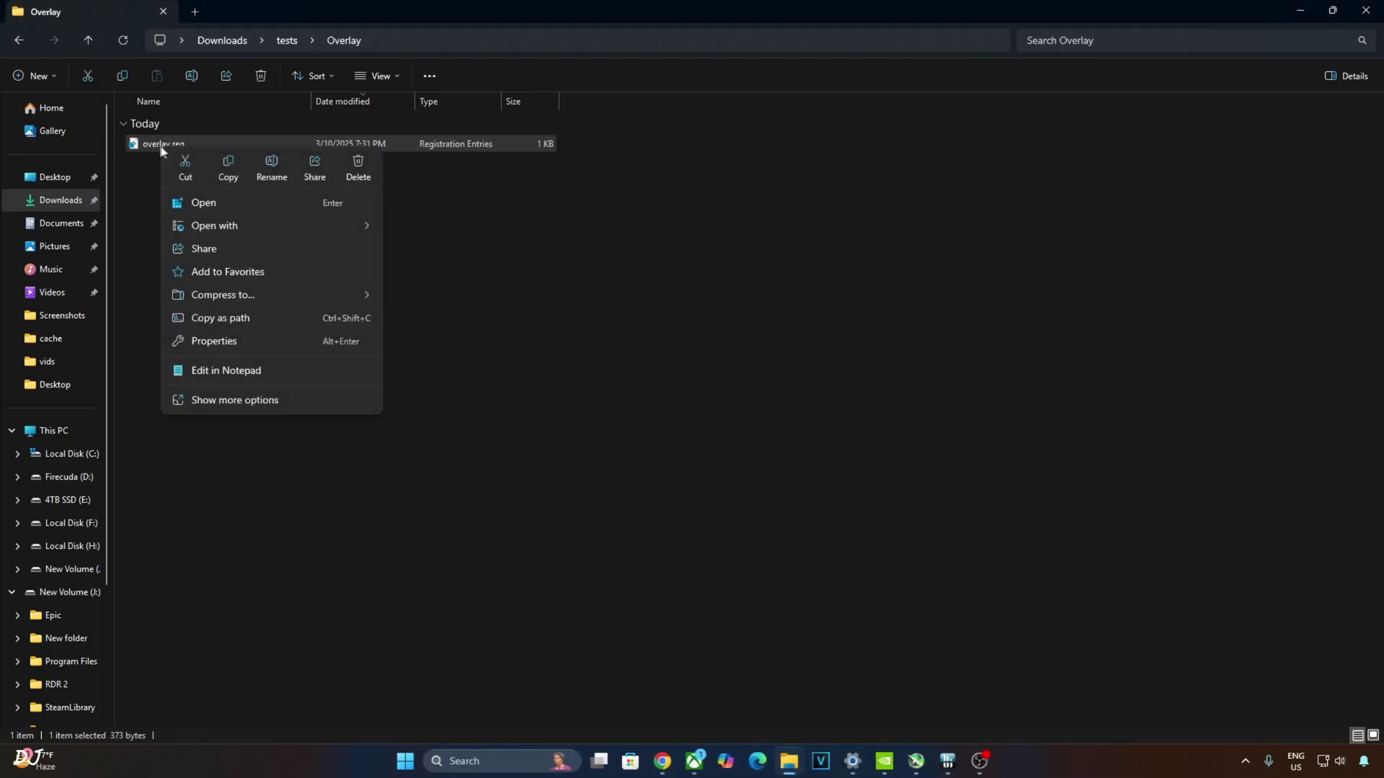
click(223, 202)
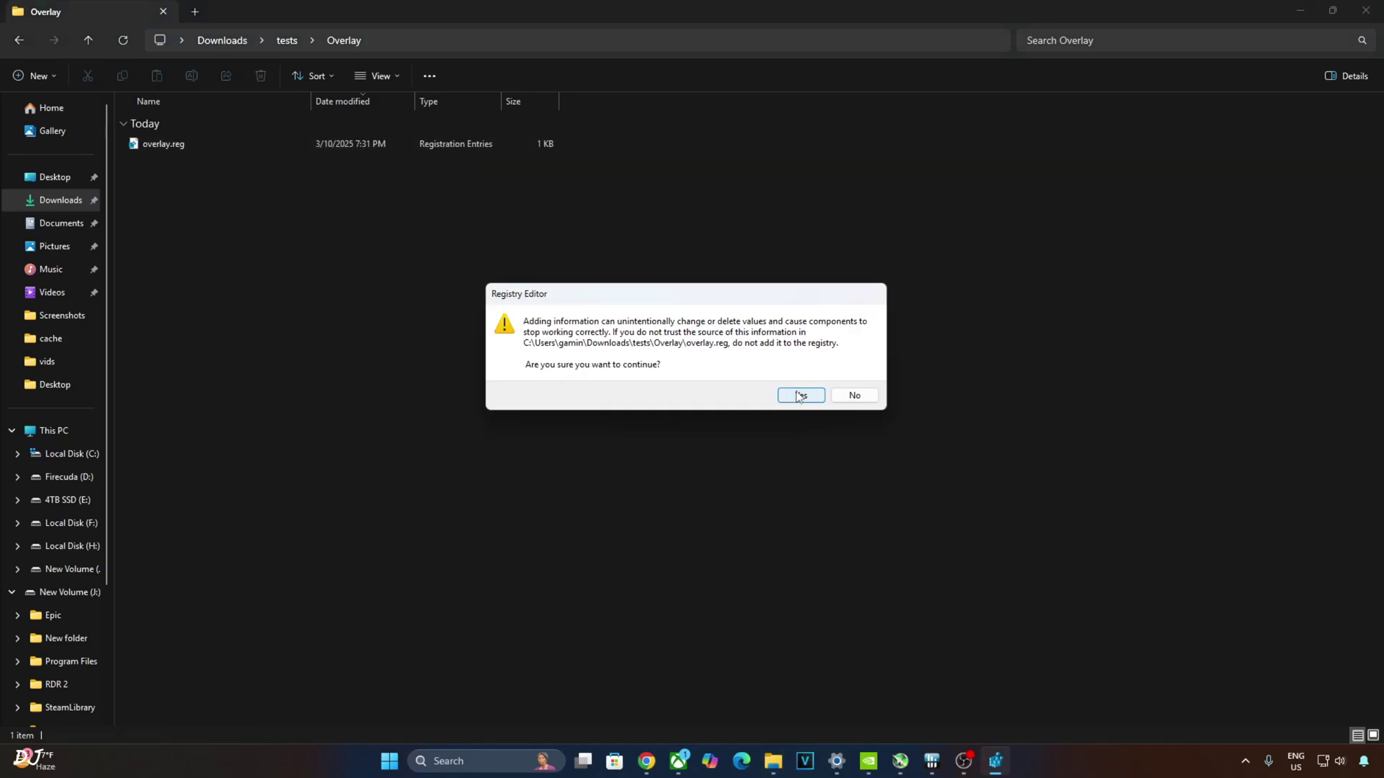
click(800, 395)
click(852, 377)
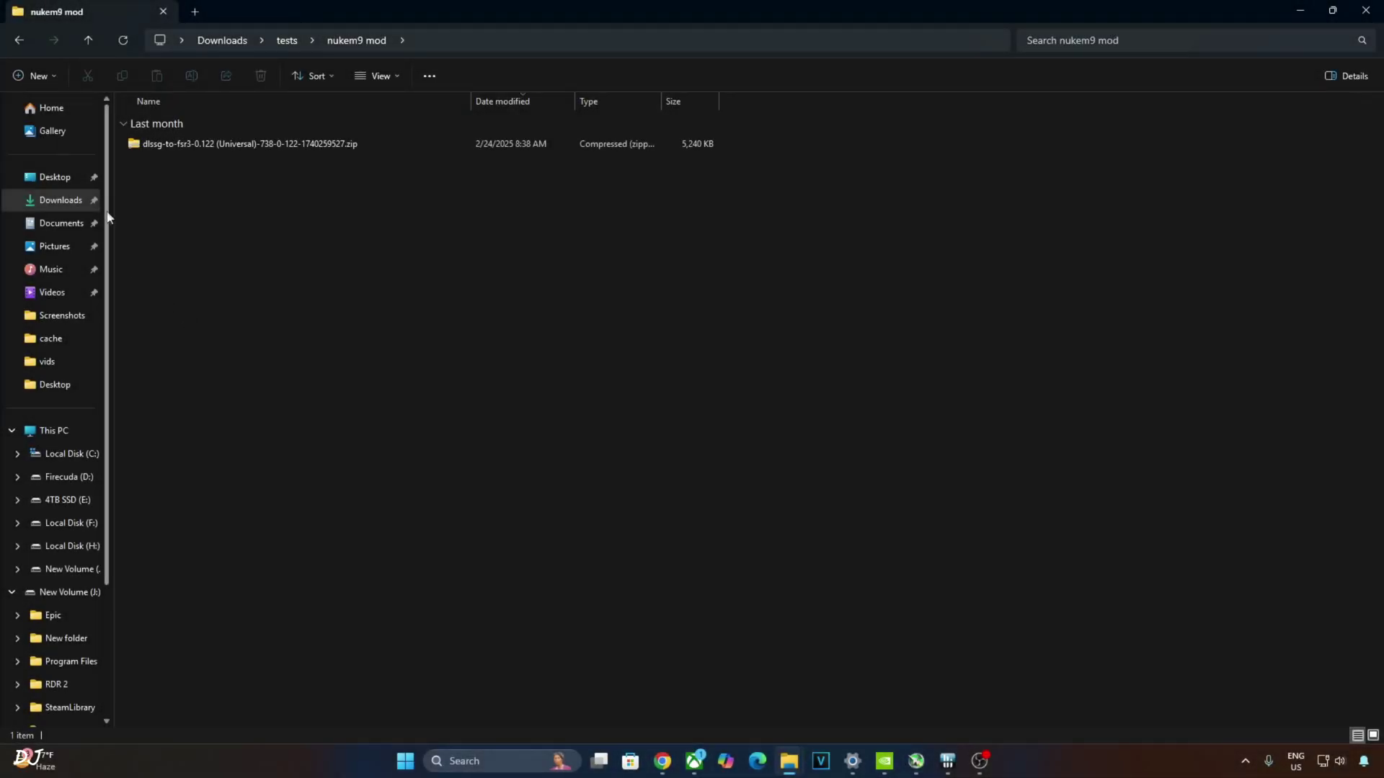
Step: Copy dlssg_to_fsr3_amd_is_better.dll and version.dll from the dll_version folder of the dlssg-to-fsr3-0.122 (Universal) archive
double_click(204, 143)
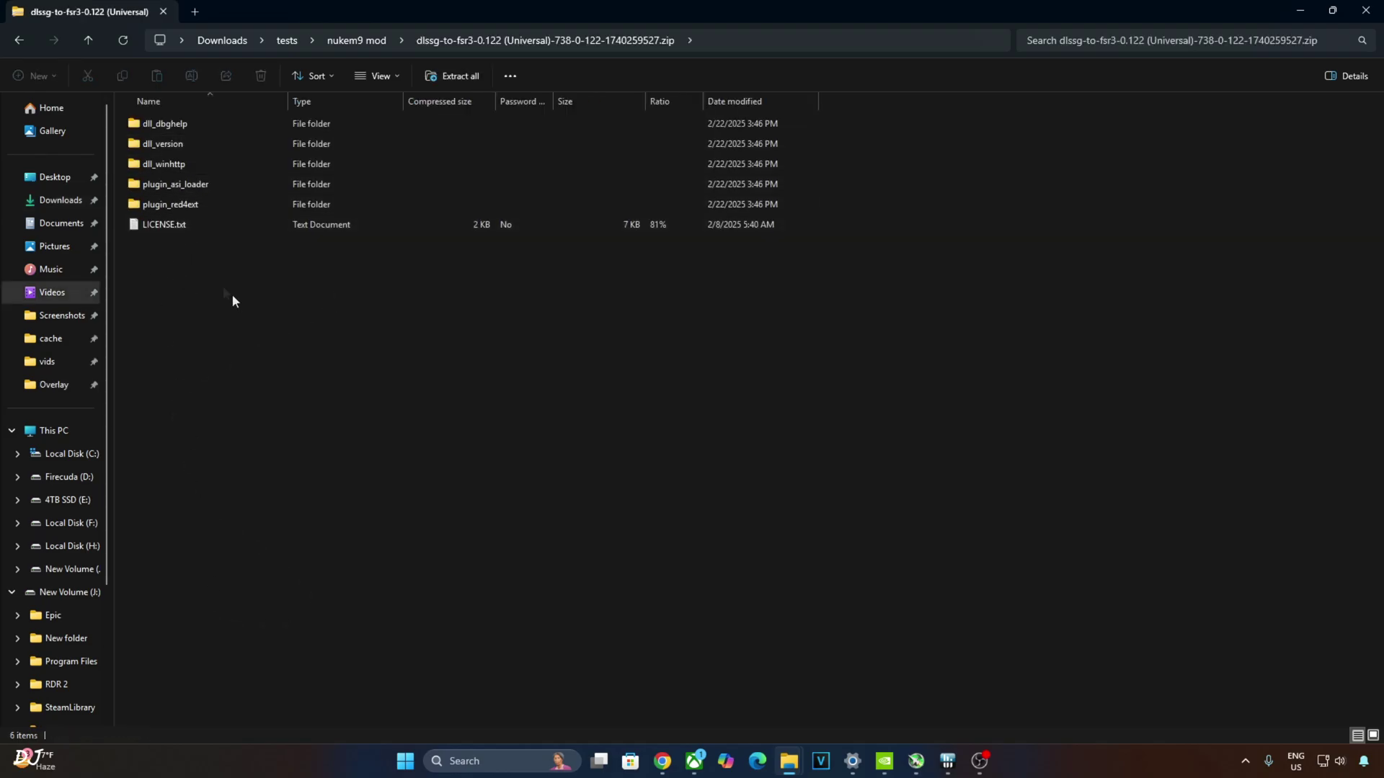
double_click(173, 144)
click(171, 124)
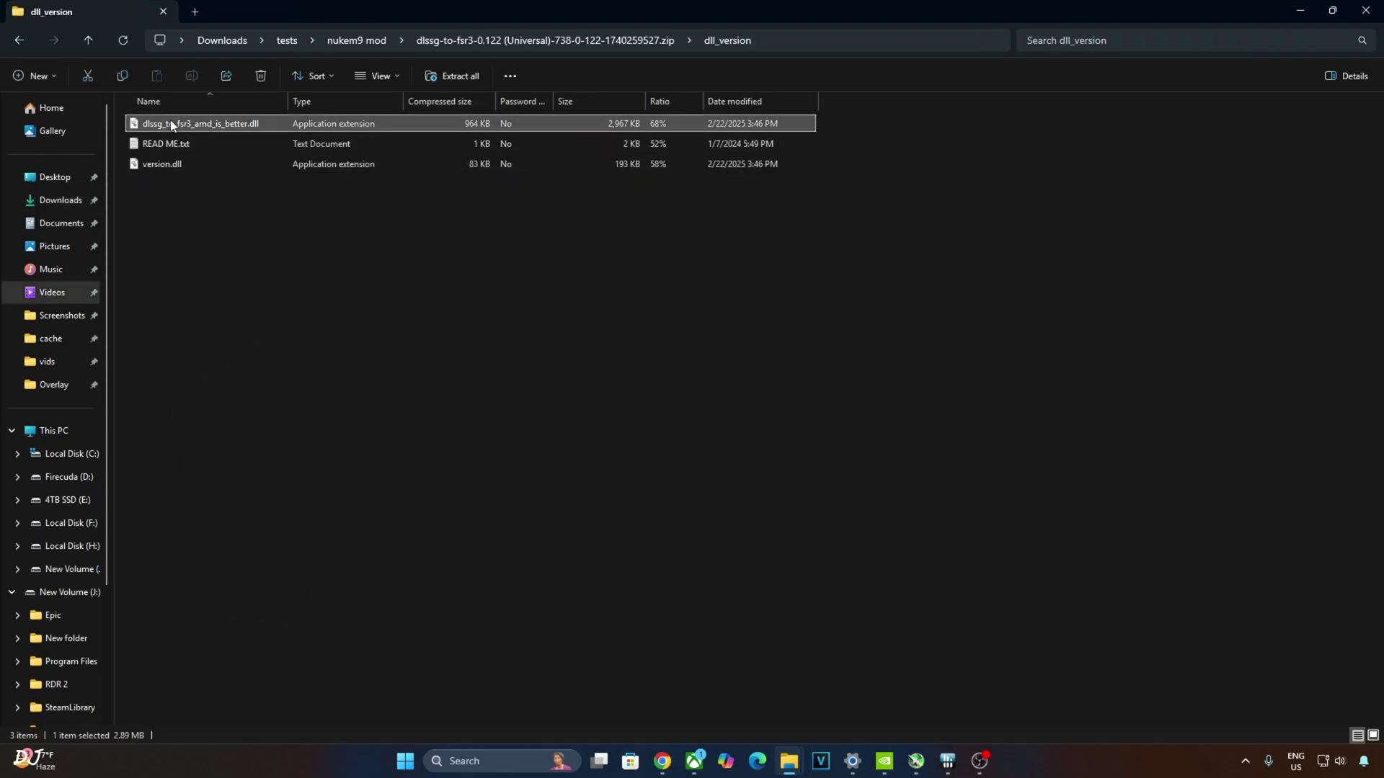
ctrl+click(165, 165)
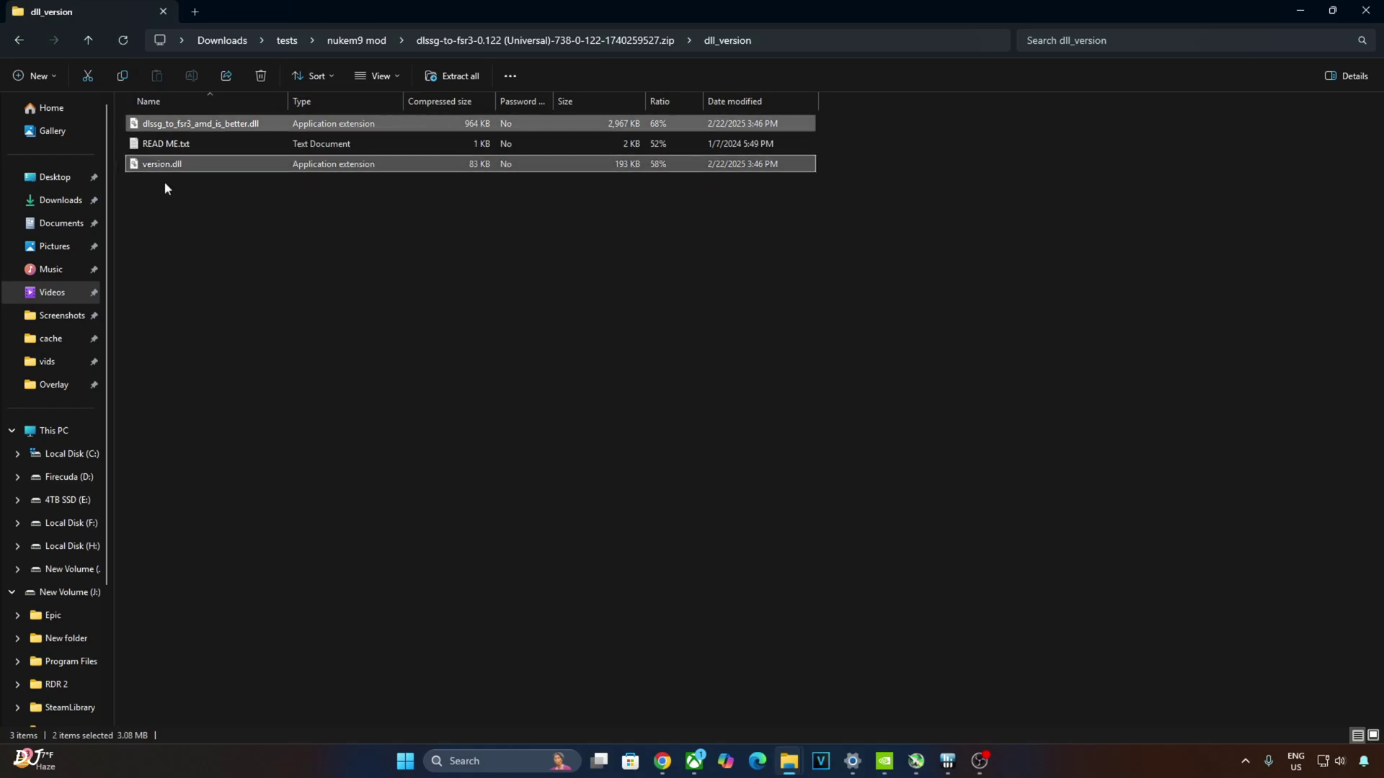
right_click(165, 165)
click(208, 215)
Step: Switch to the Xbox app and open the install location of NINJA GAIDEN 2 Black in a maximised File Explorer window
click(696, 765)
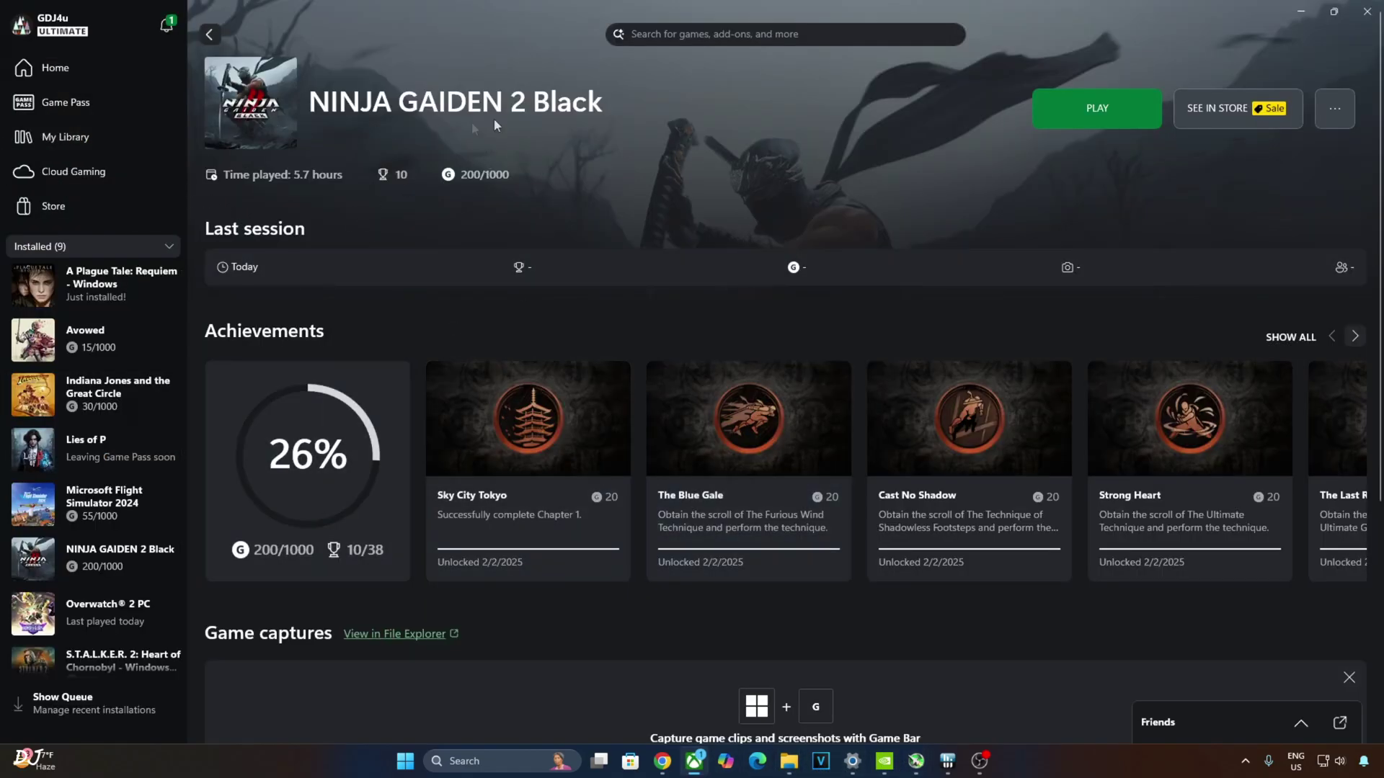
click(1332, 108)
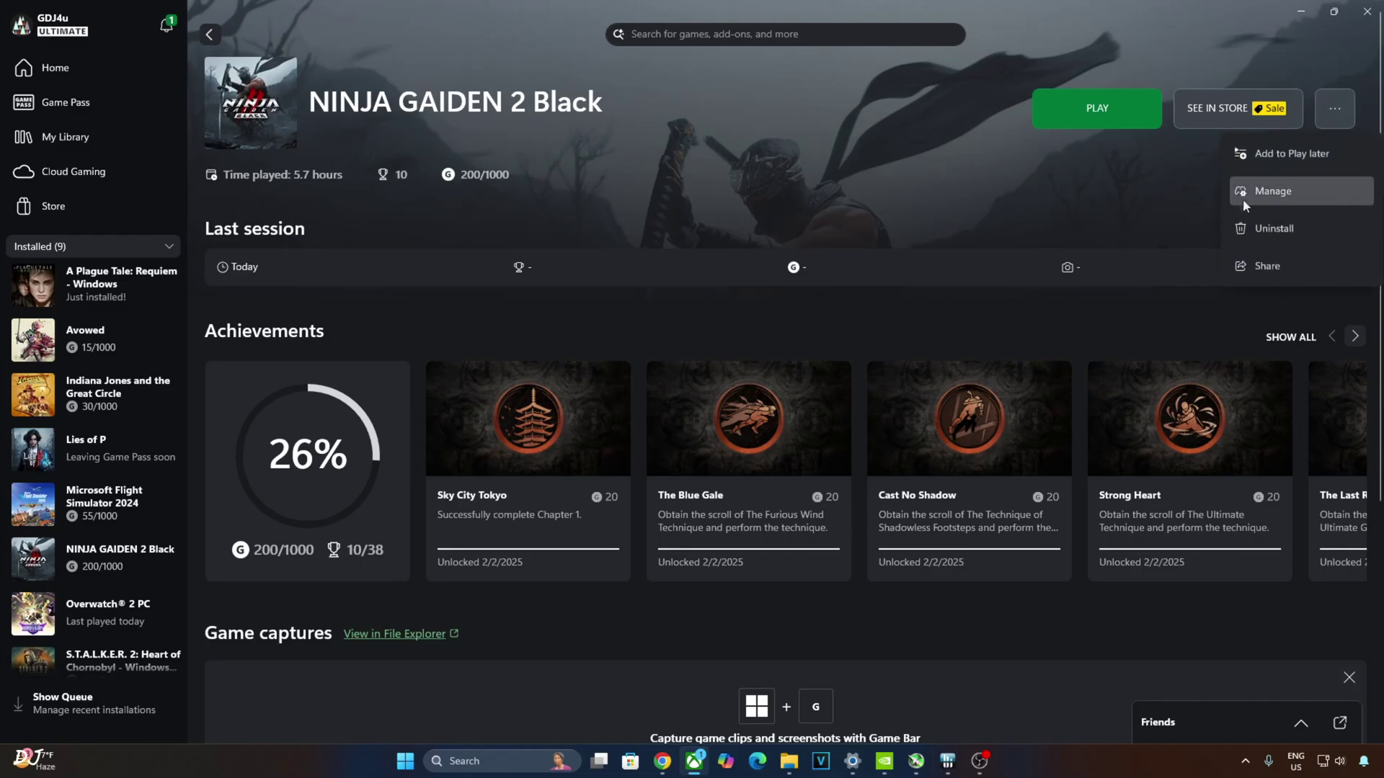
click(1242, 194)
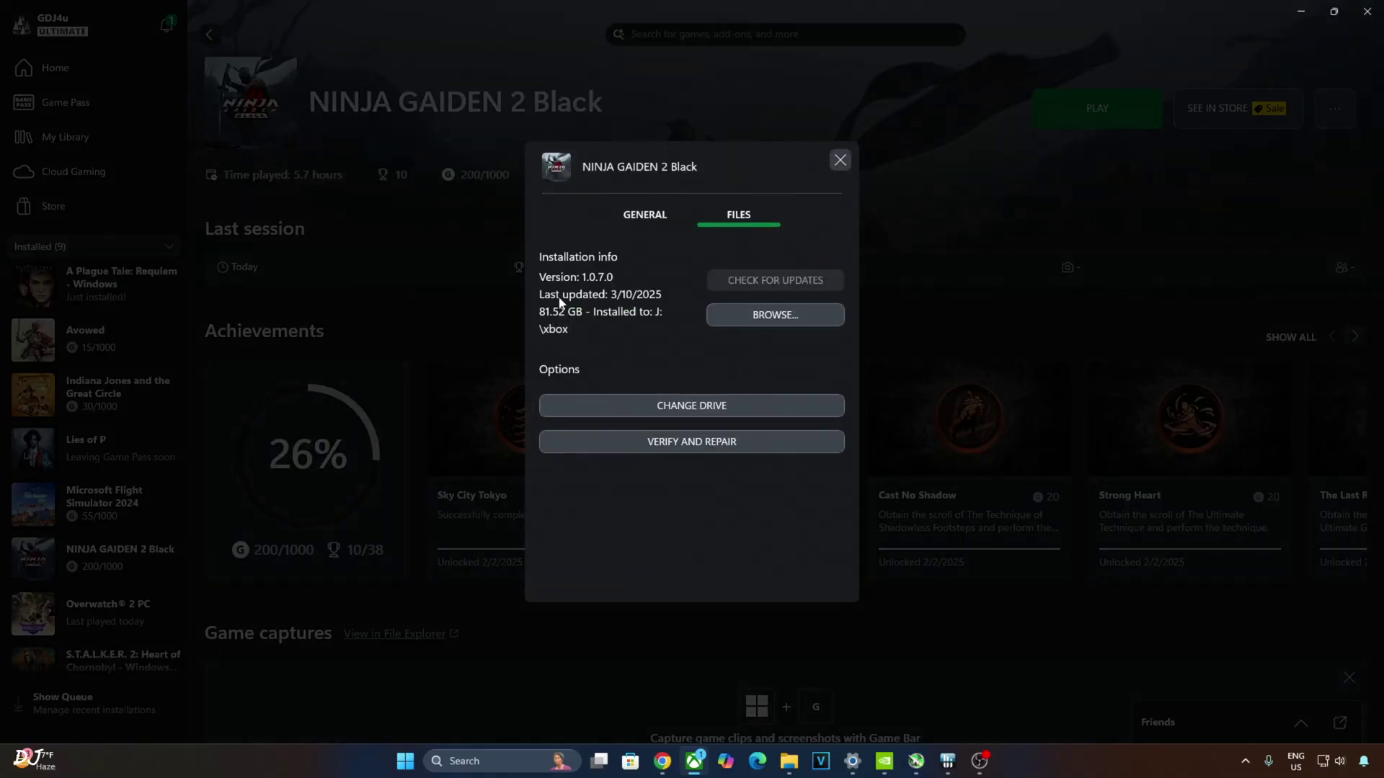
click(793, 315)
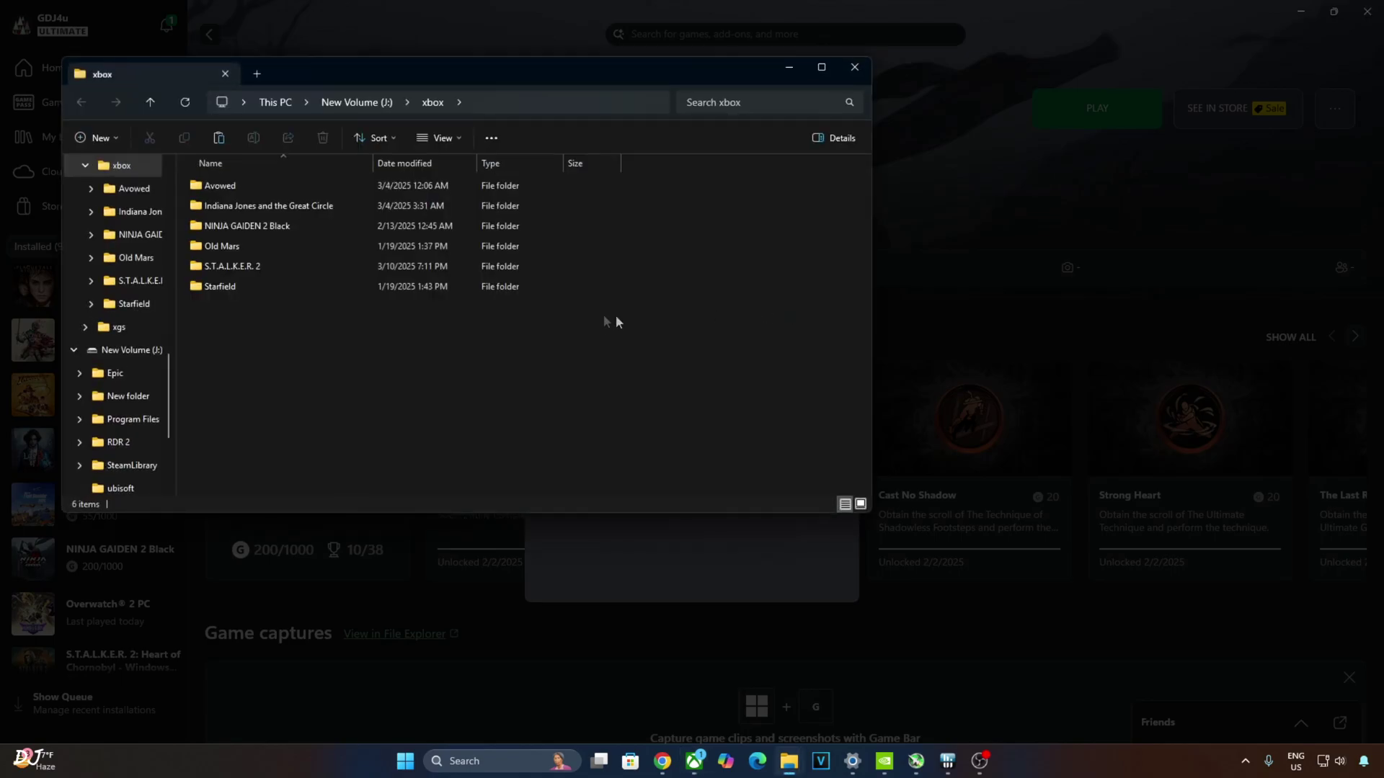
click(831, 67)
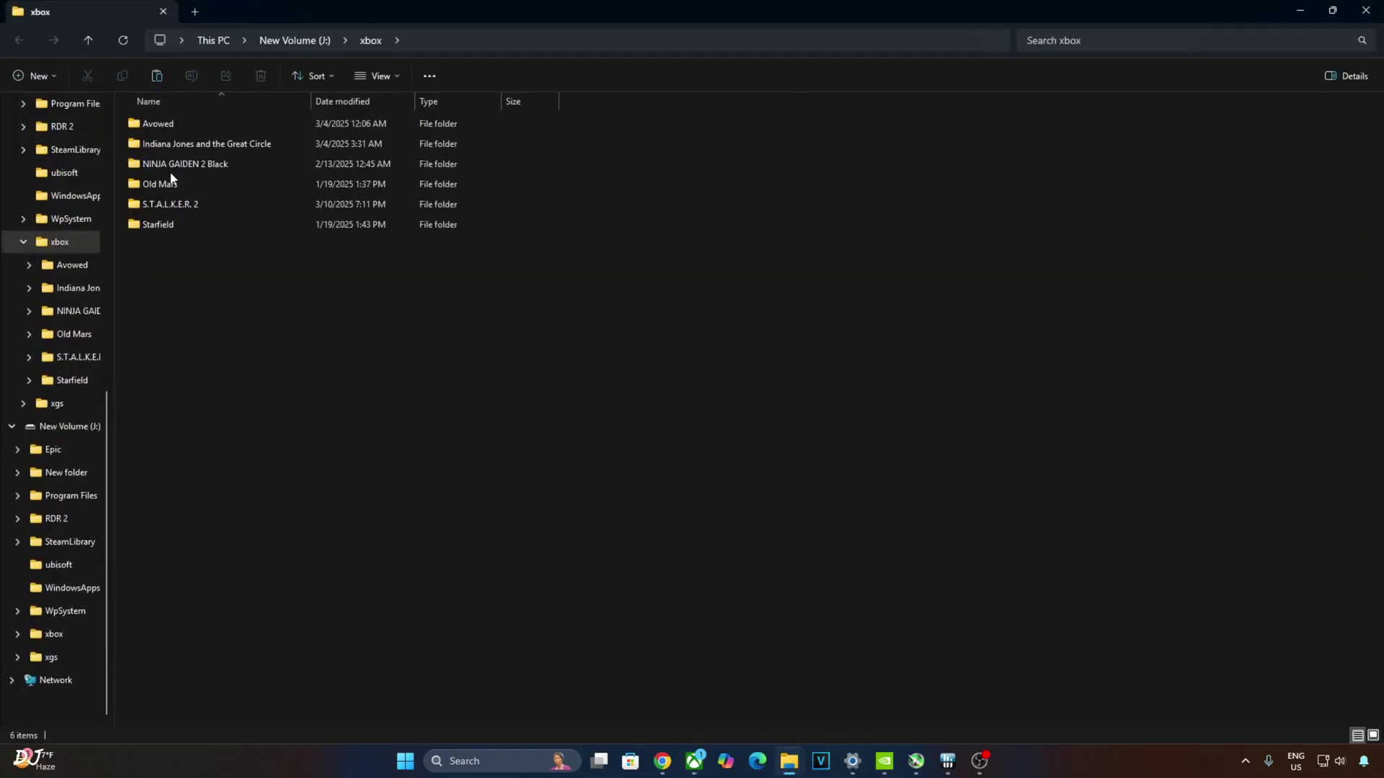
Step: Paste the two copied DLL files into the Content folder of NINJA GAIDEN 2 Black
double_click(190, 168)
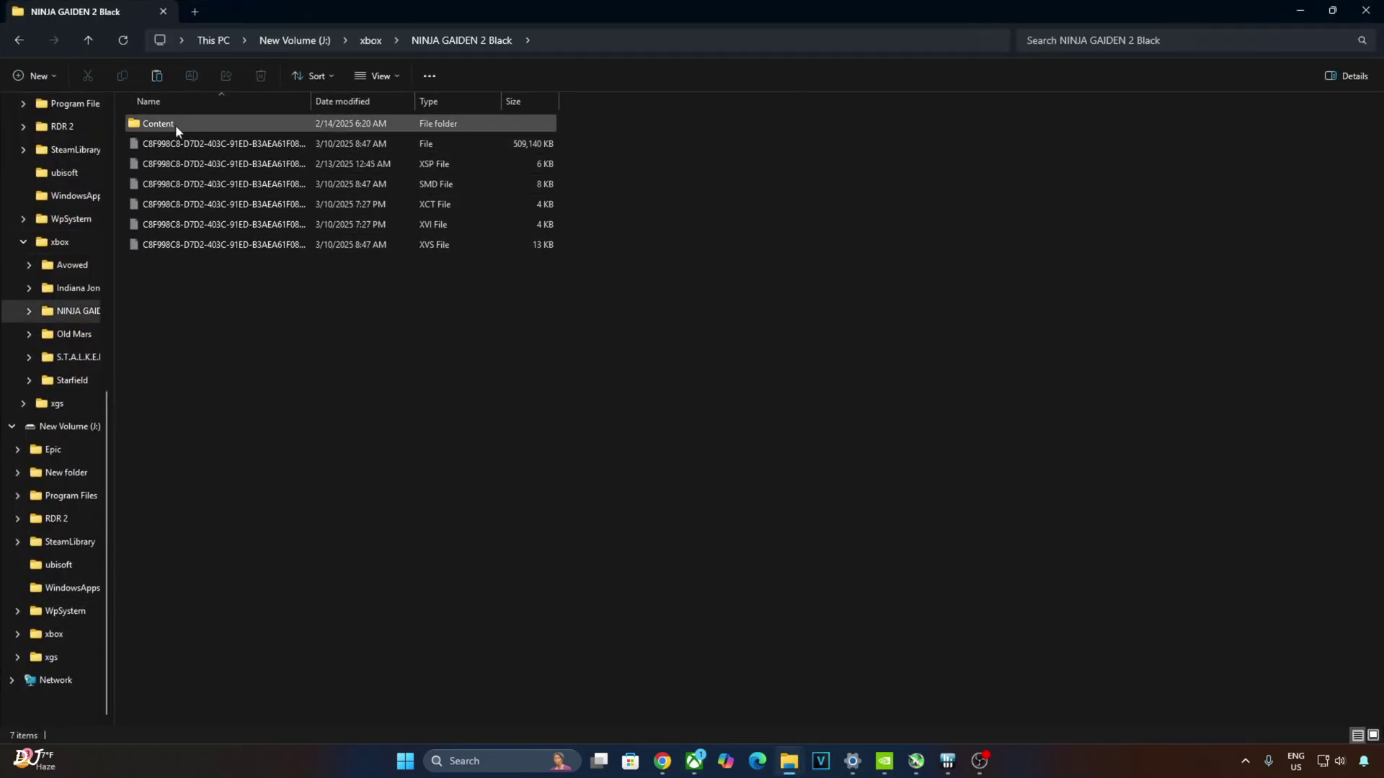
double_click(192, 125)
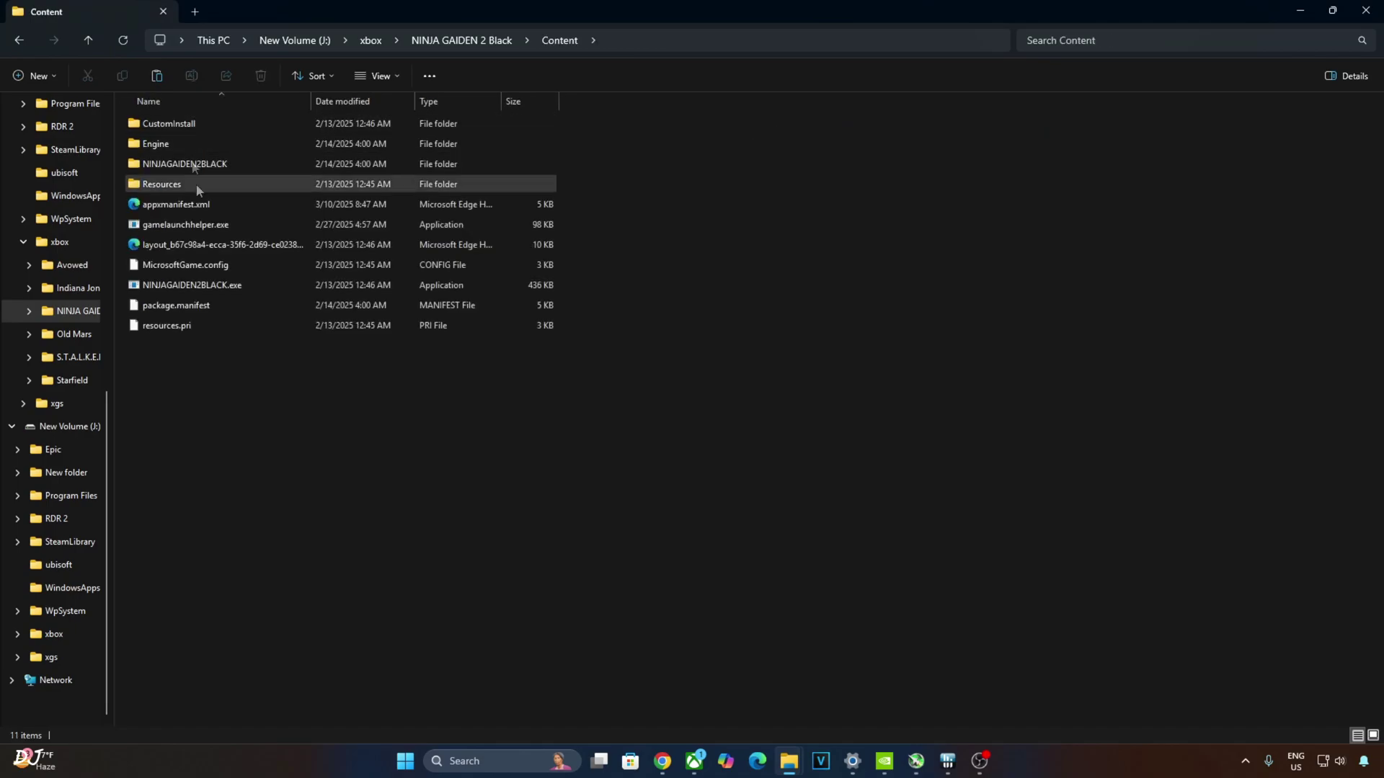
right_click(189, 368)
click(207, 384)
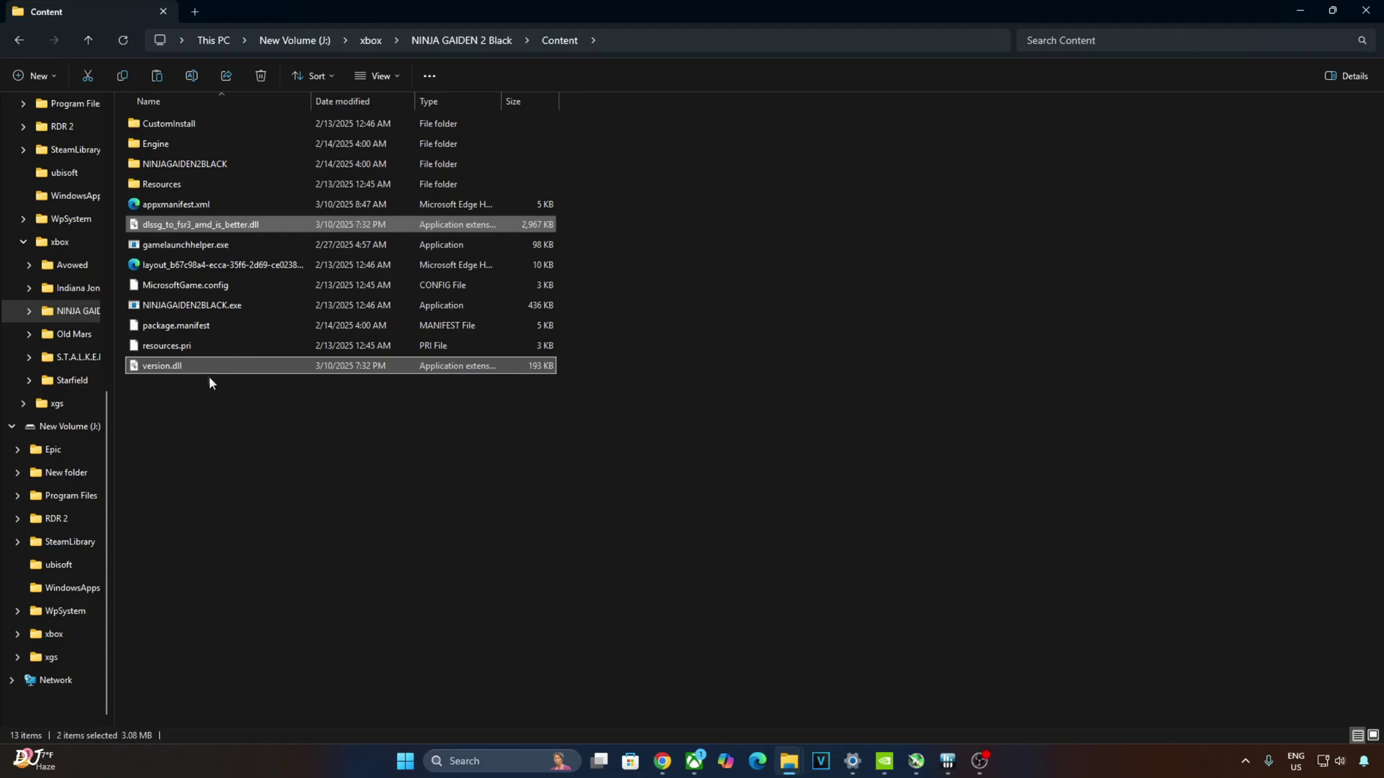
click(242, 445)
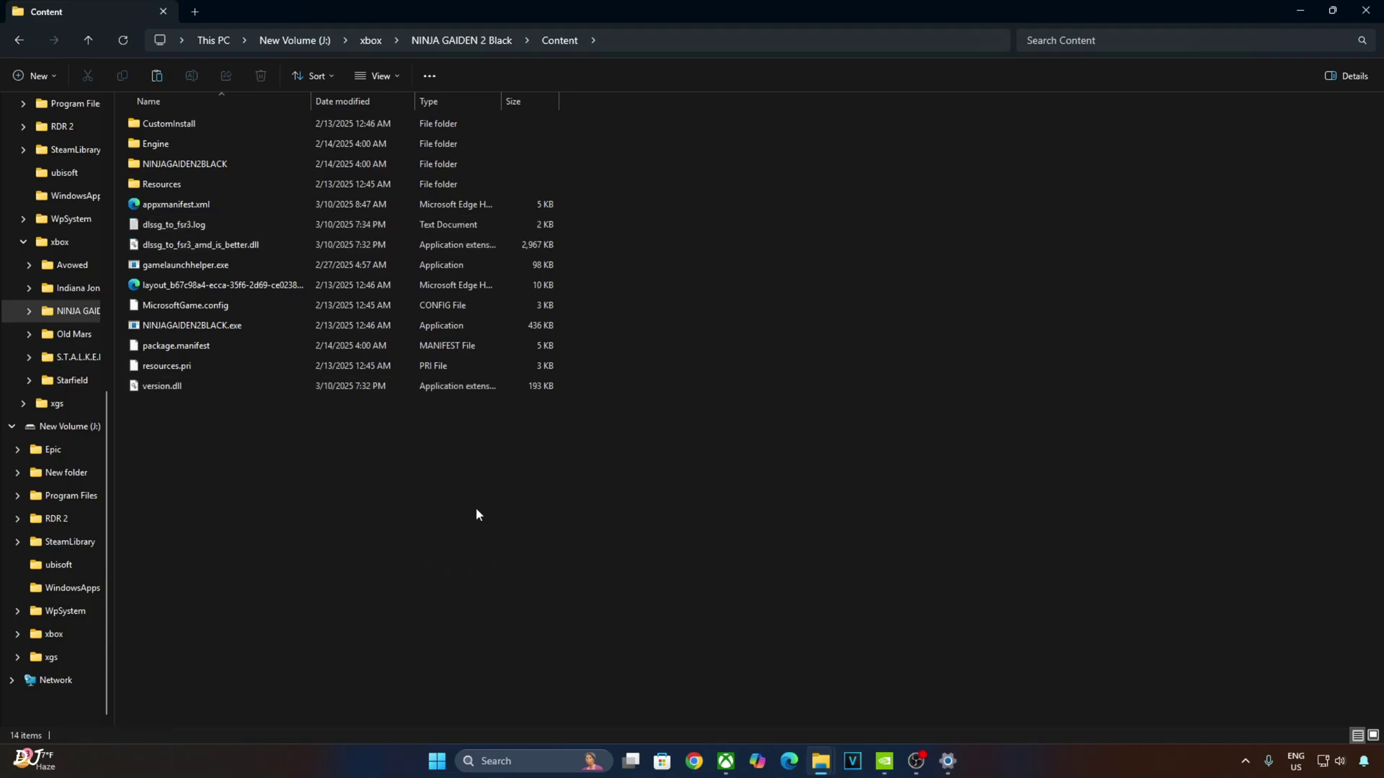
Step: Copy nvngx_dlss.dll from the nvngx_dlss_310.2.zip archive in the DLSS folder
key(alt+Tab)
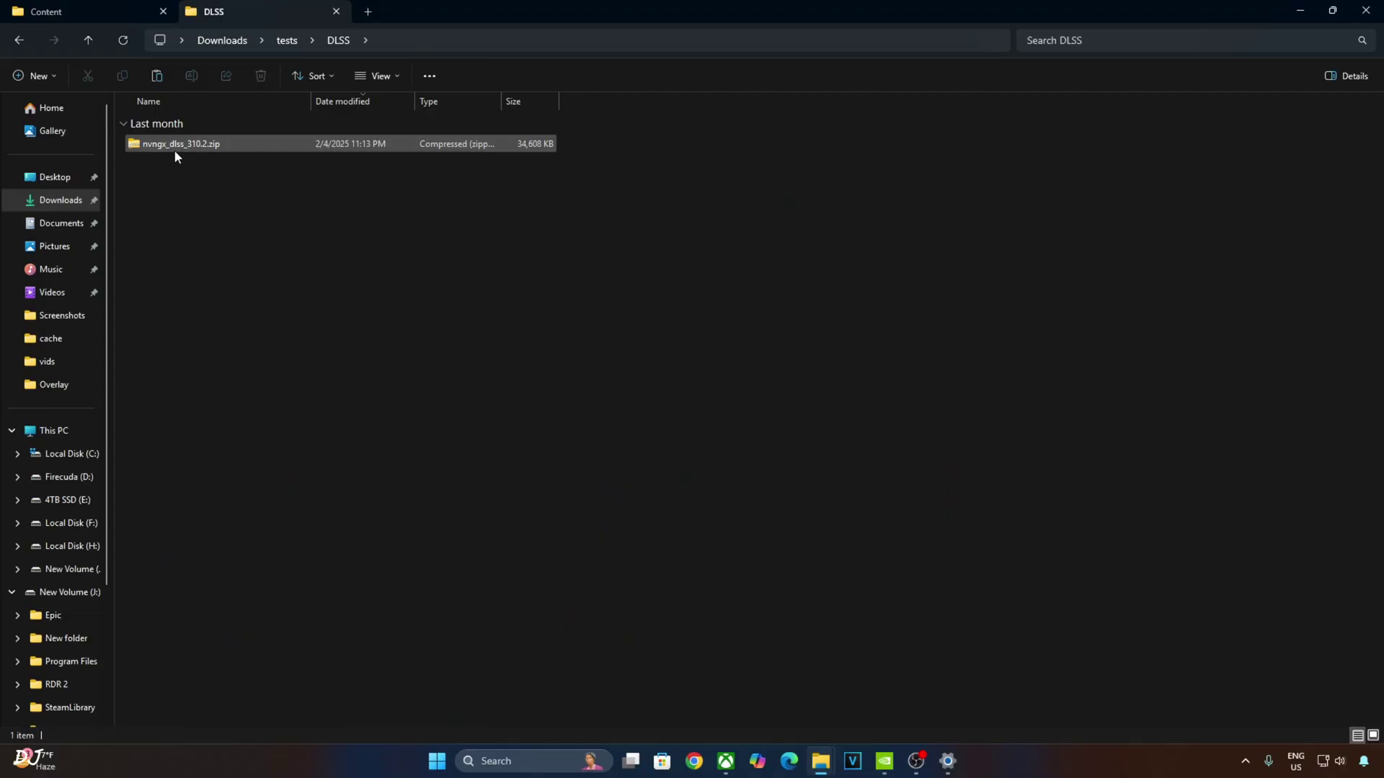
double_click(188, 143)
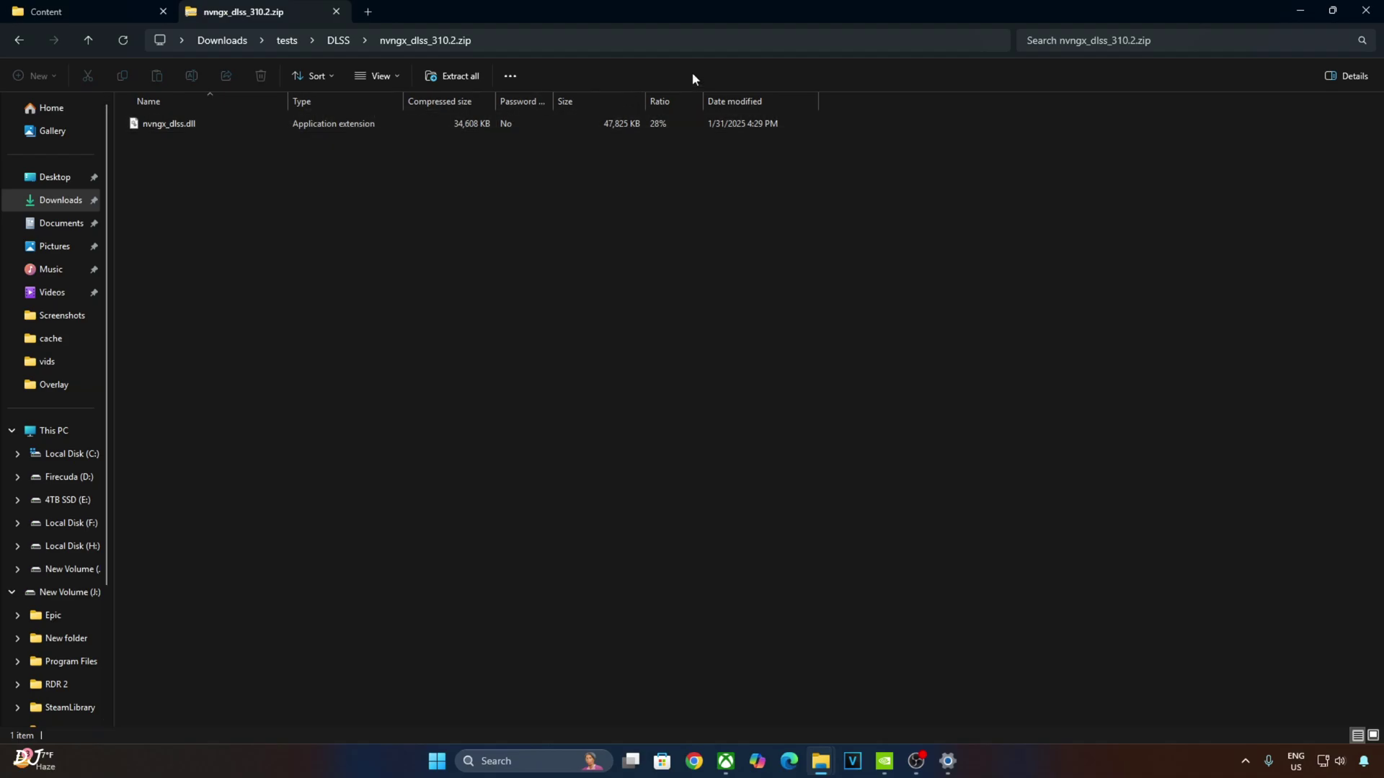
right_click(162, 127)
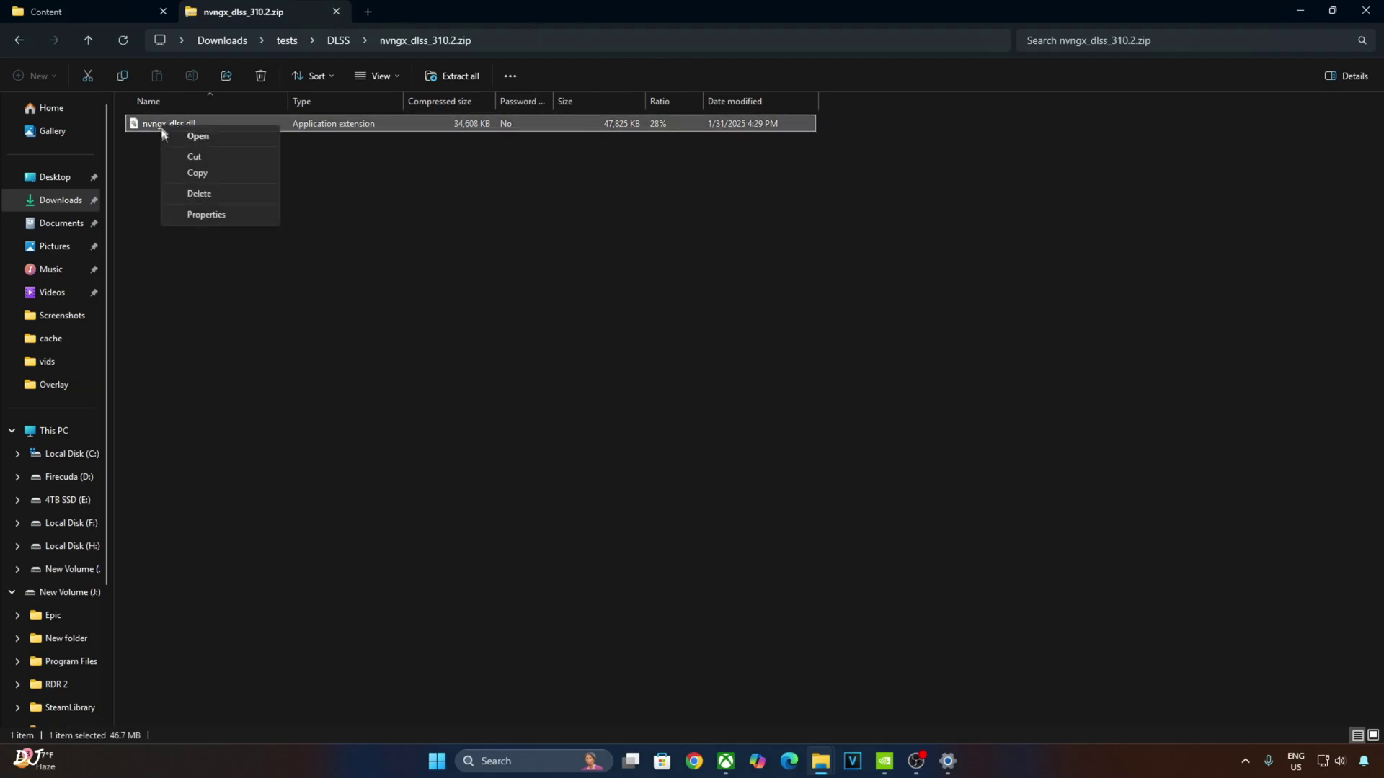
click(191, 175)
Step: Switch to the Xbox app, browse to the NINJA GAIDEN 2 Black install location and open its Content\NINJAGAIDEN2BLACK folder
click(725, 761)
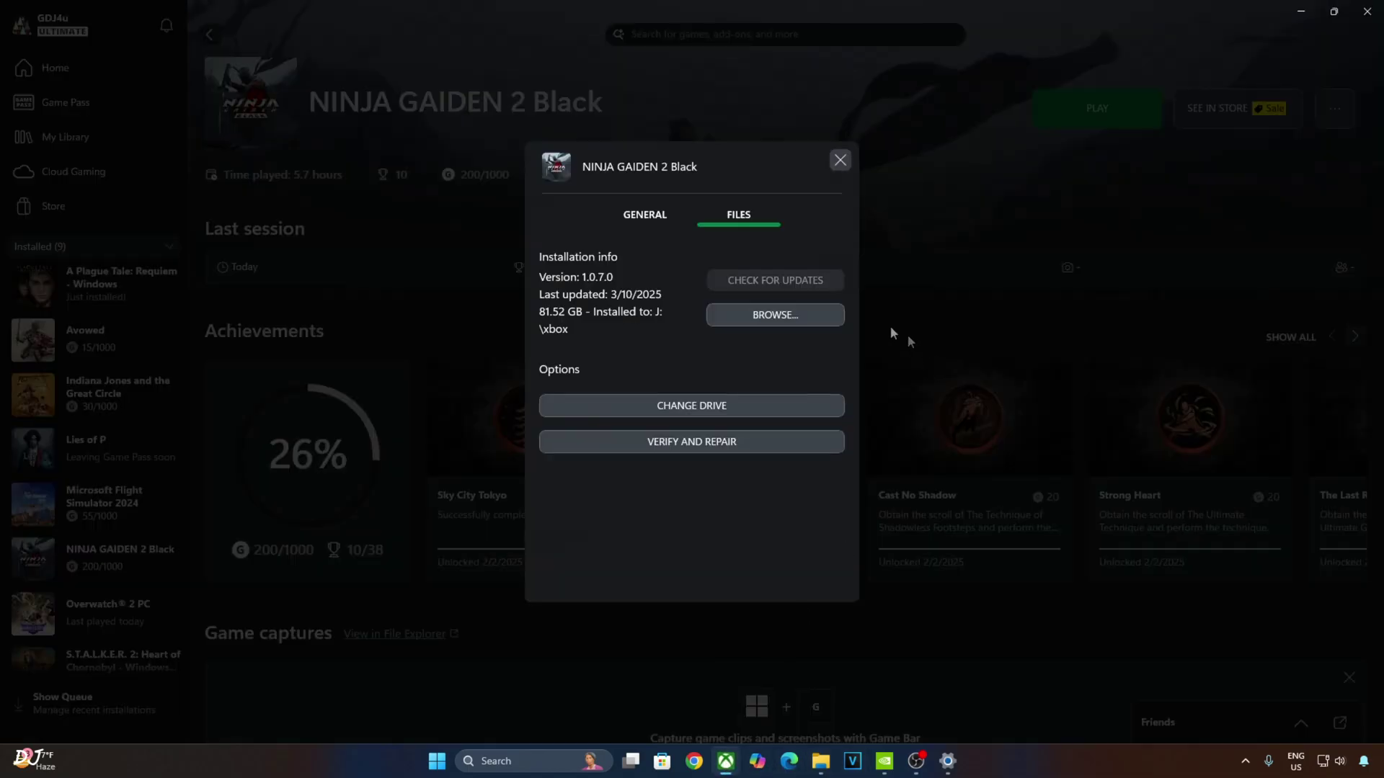
click(762, 320)
click(193, 163)
double_click(192, 163)
double_click(181, 123)
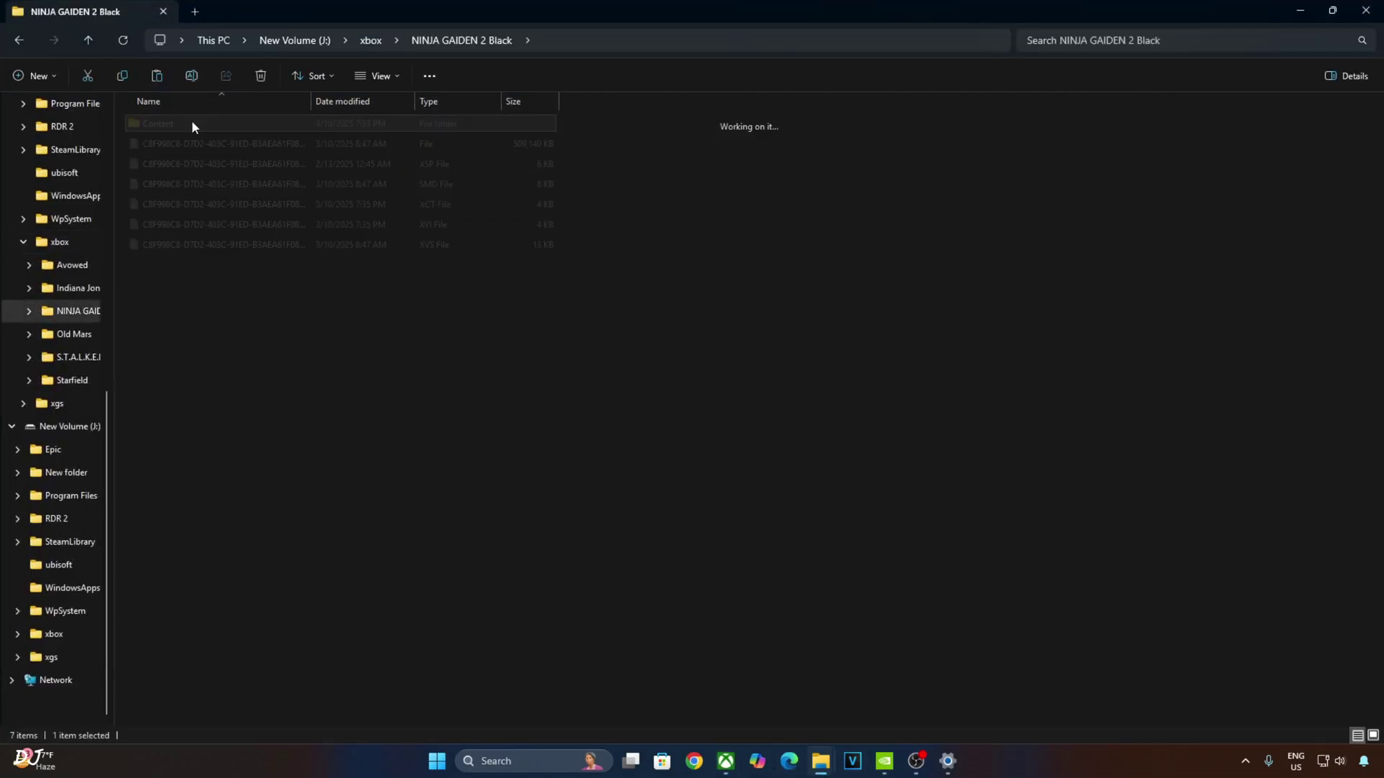
click(190, 165)
double_click(189, 165)
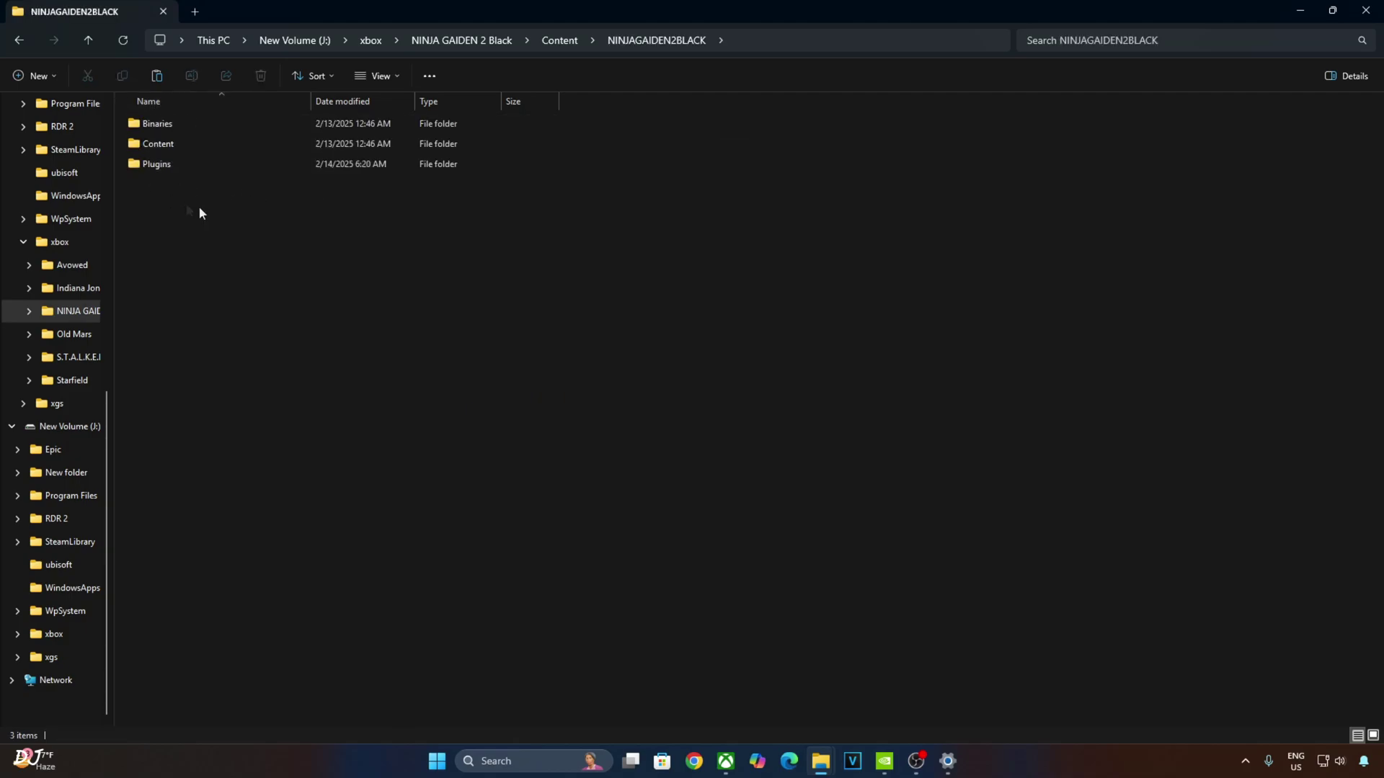
Step: Replace nvngx_dlss.dll in the Plugins\DLSS\Binaries\ThirdParty\Win64 folder with the copied DLL
double_click(205, 165)
double_click(194, 123)
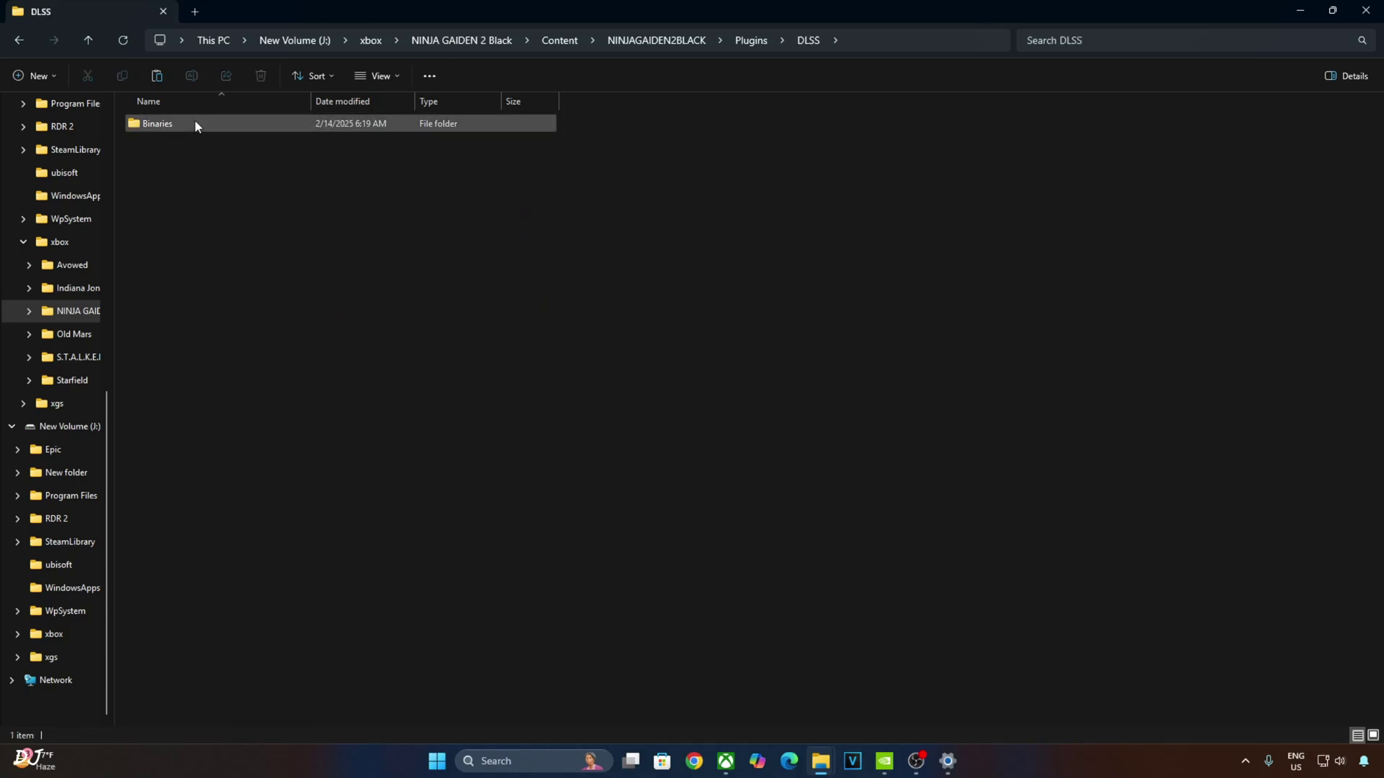
double_click(209, 126)
double_click(191, 123)
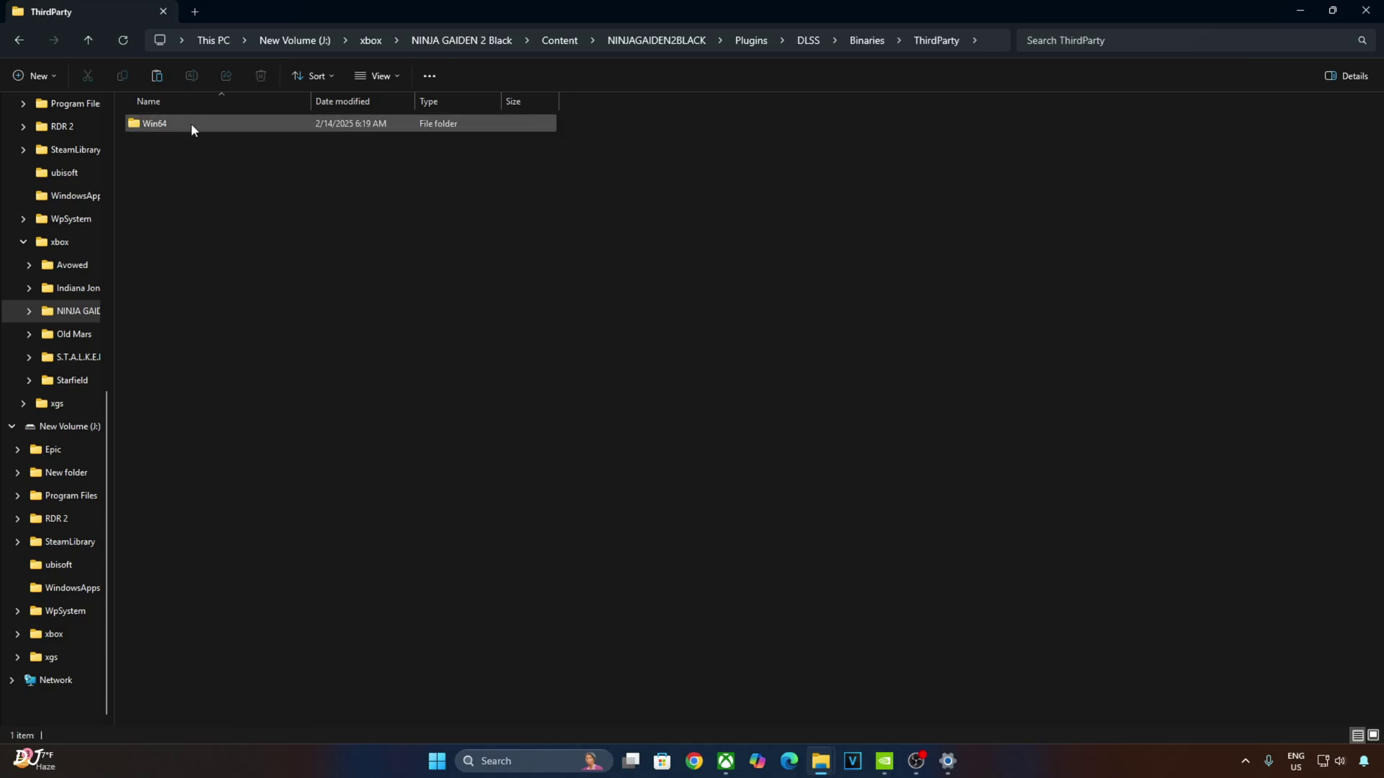
double_click(189, 123)
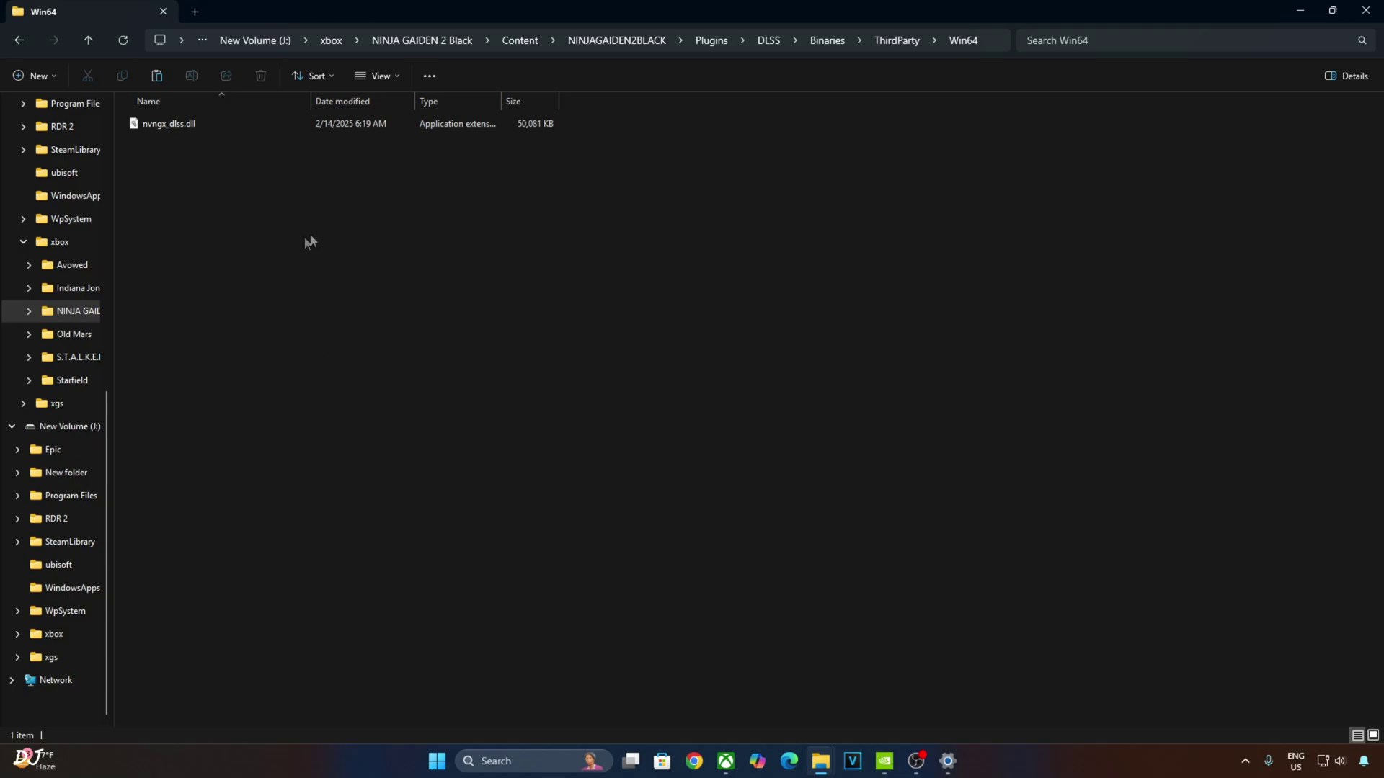
drag(276, 243, 288, 248)
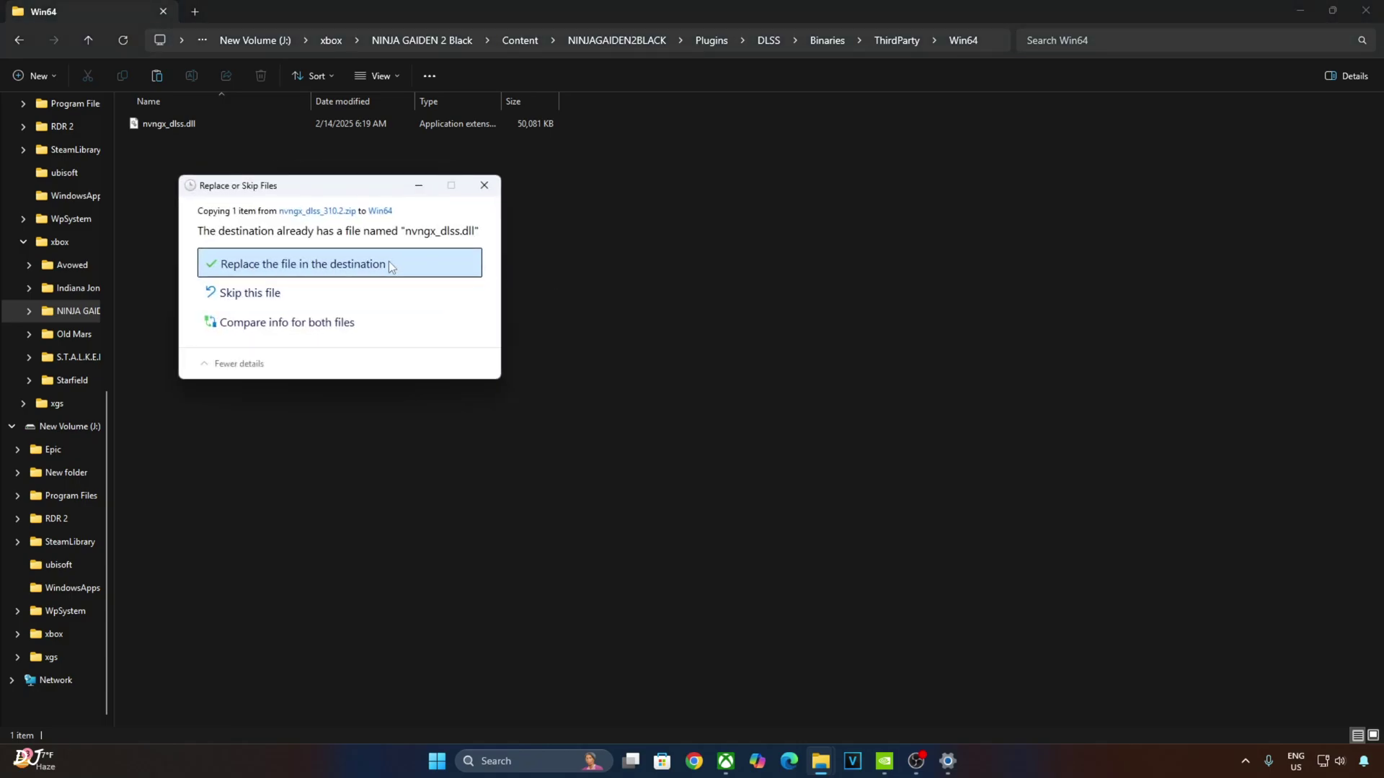
click(396, 262)
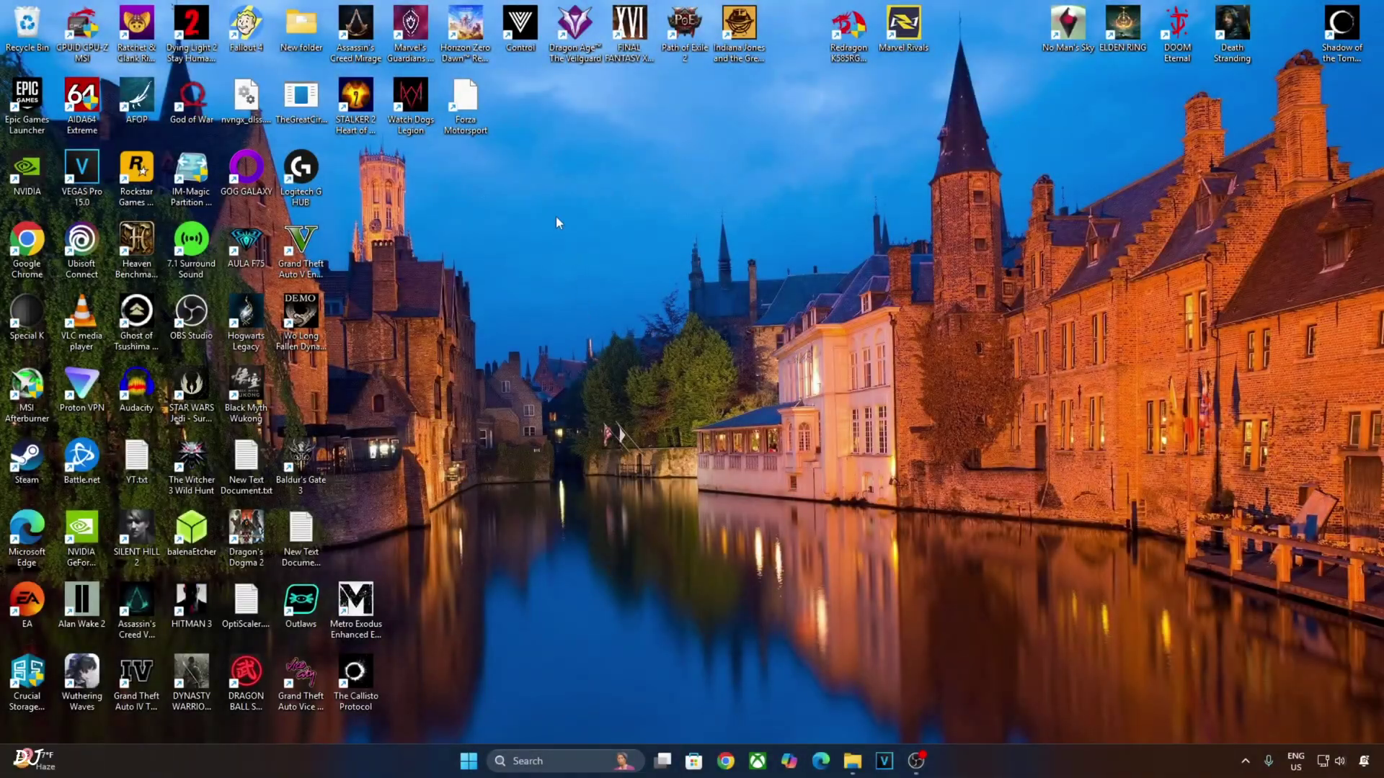
Step: Open the Windows display graphics settings from the desktop and check the advanced options for hardware-accelerated GPU scheduling
right_click(555, 210)
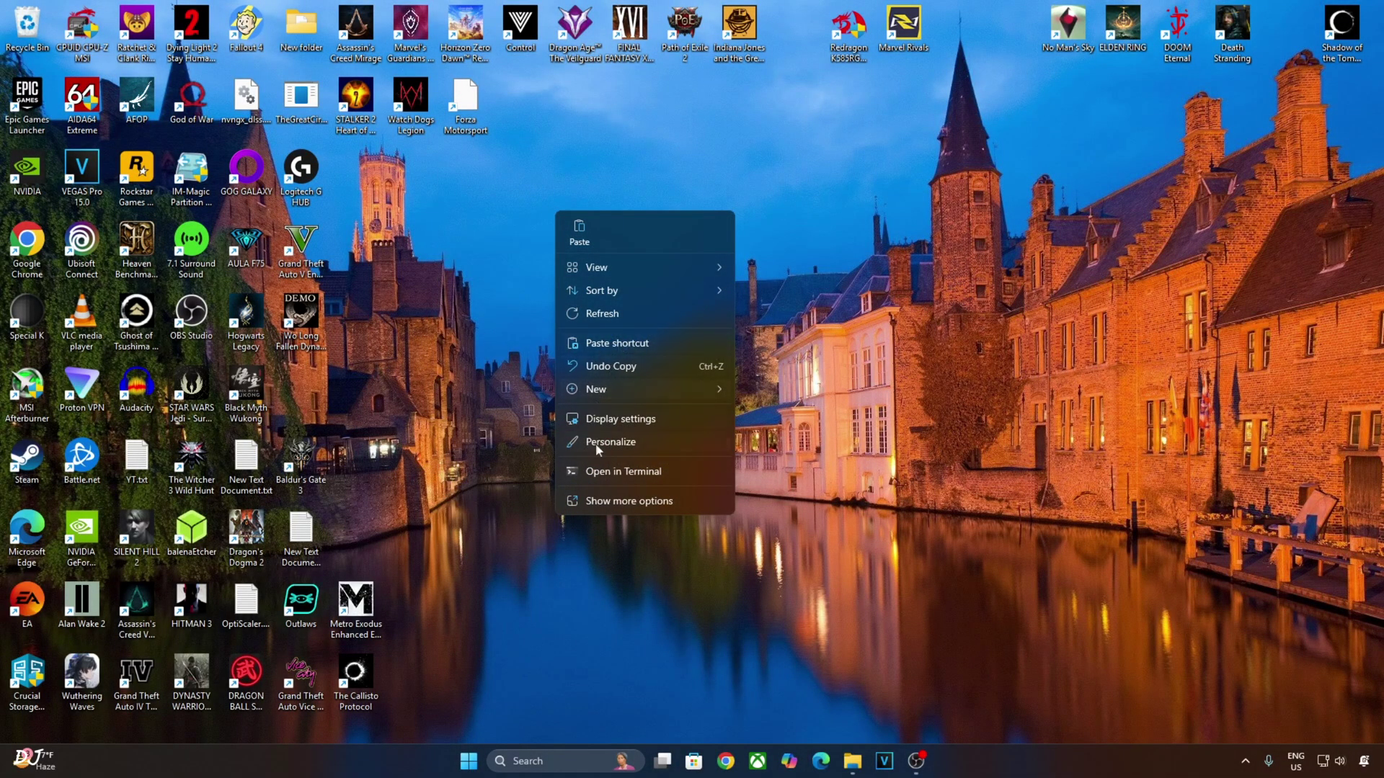
click(597, 420)
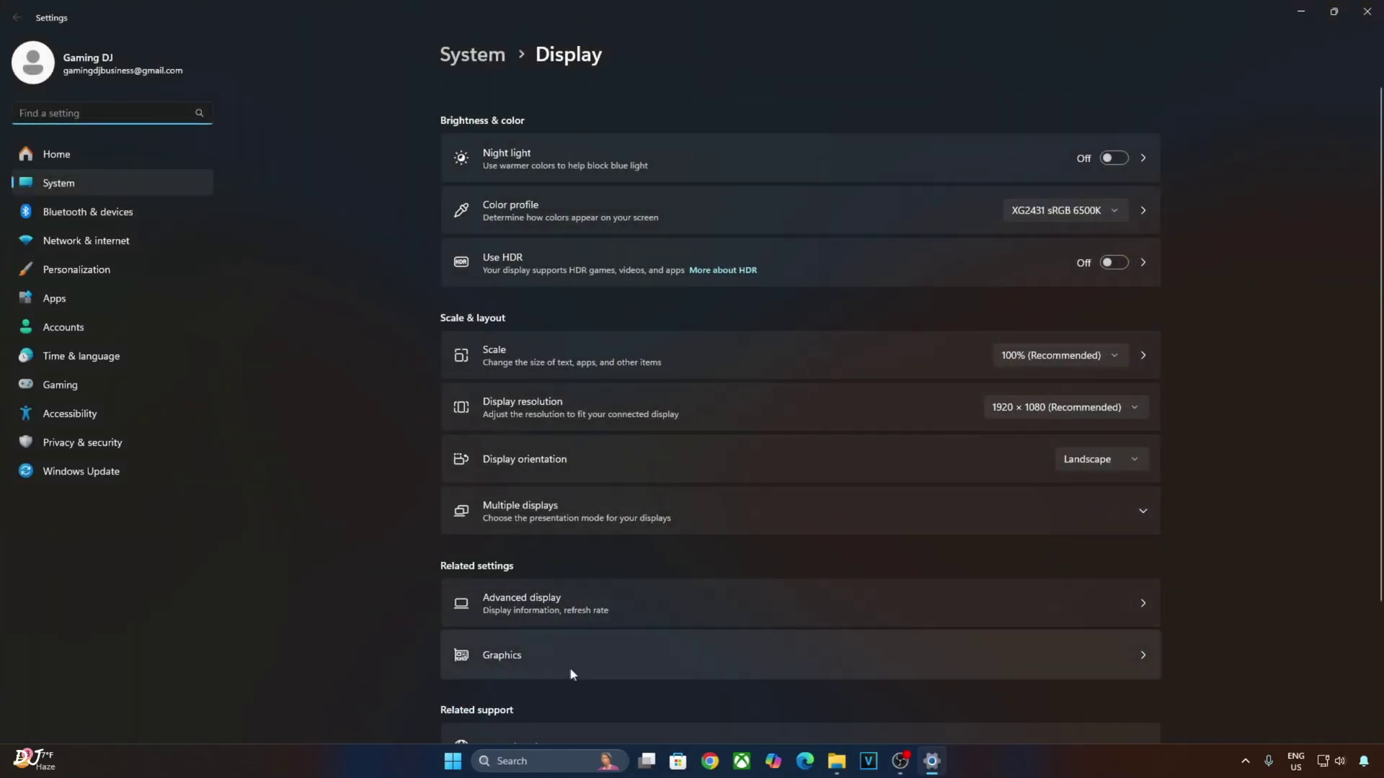
click(574, 674)
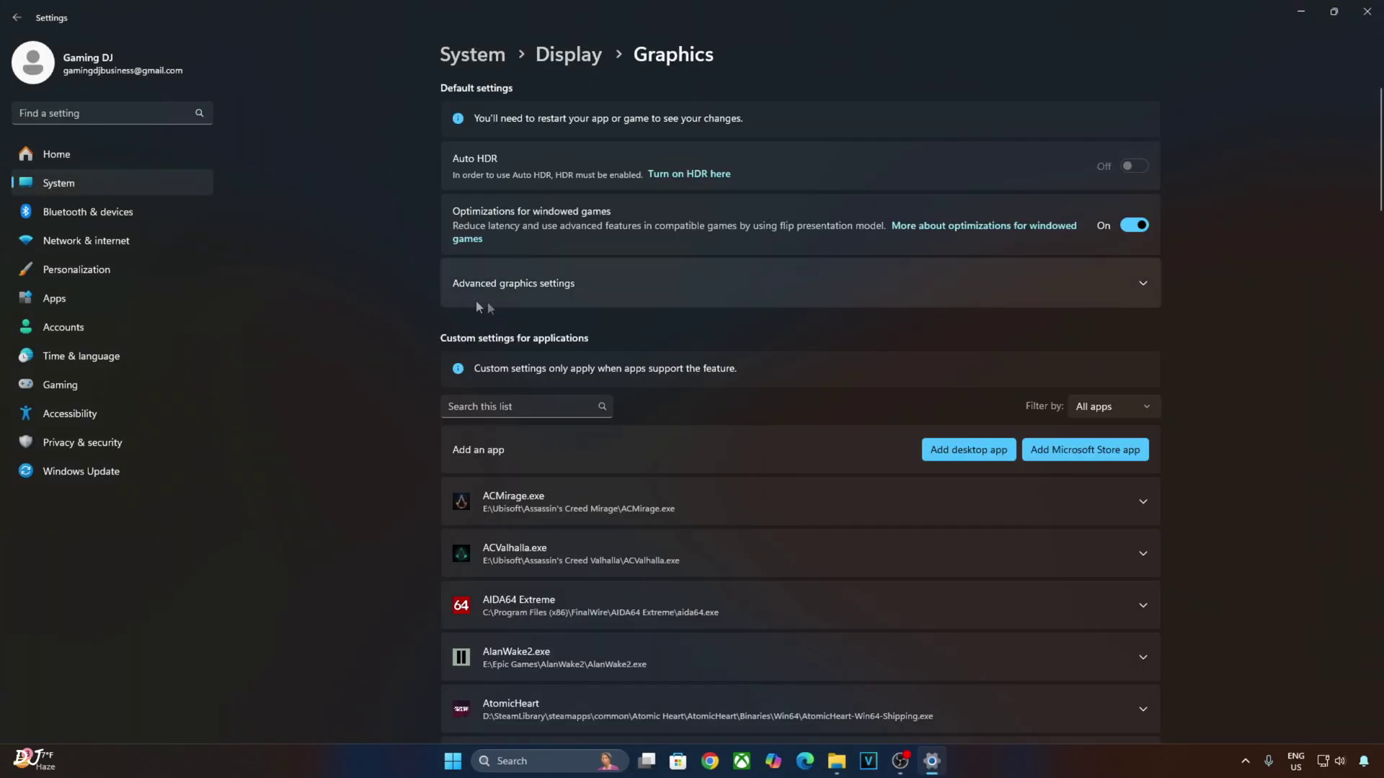
click(506, 287)
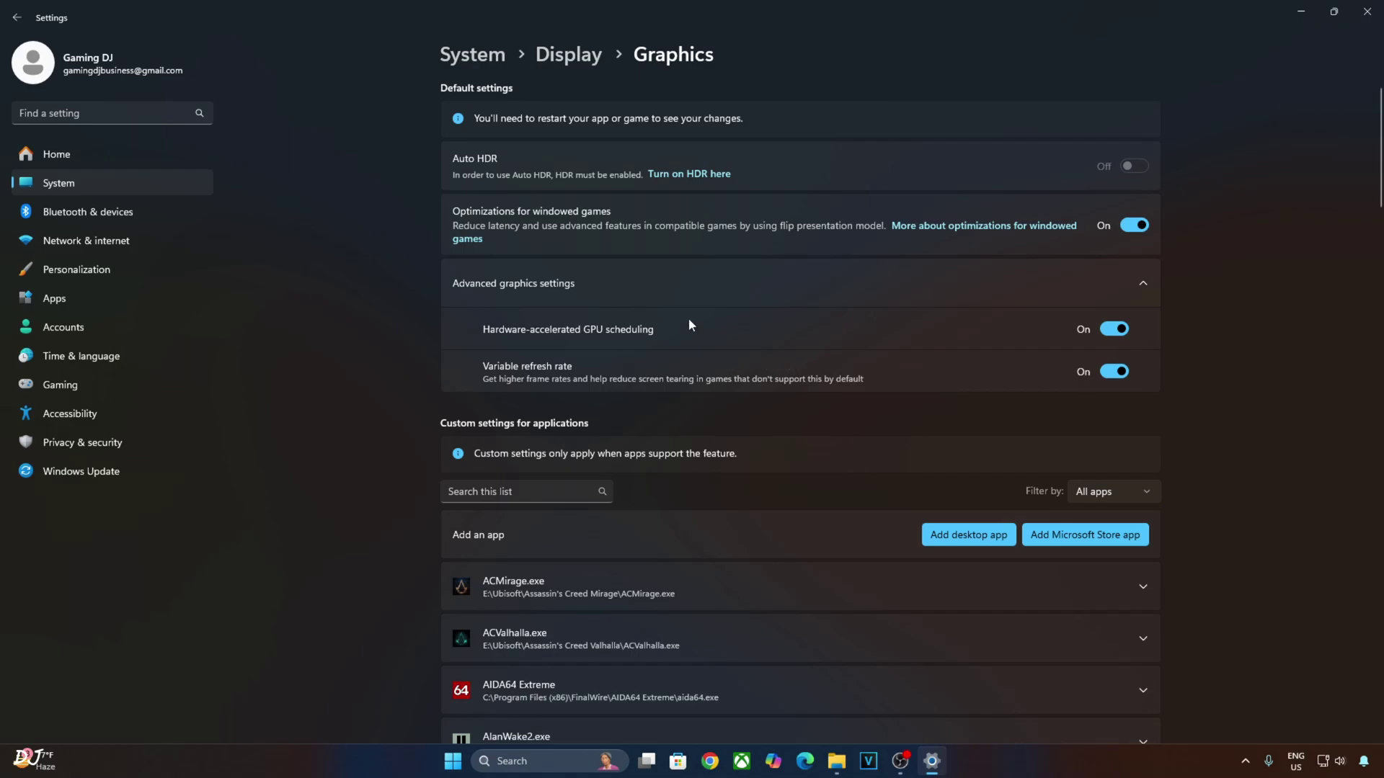
Step: Open NVIDIA Control Panel and set Vertical sync to On in the program settings for NINJA GAIDEN 2 Black
key(super)
text(nv)
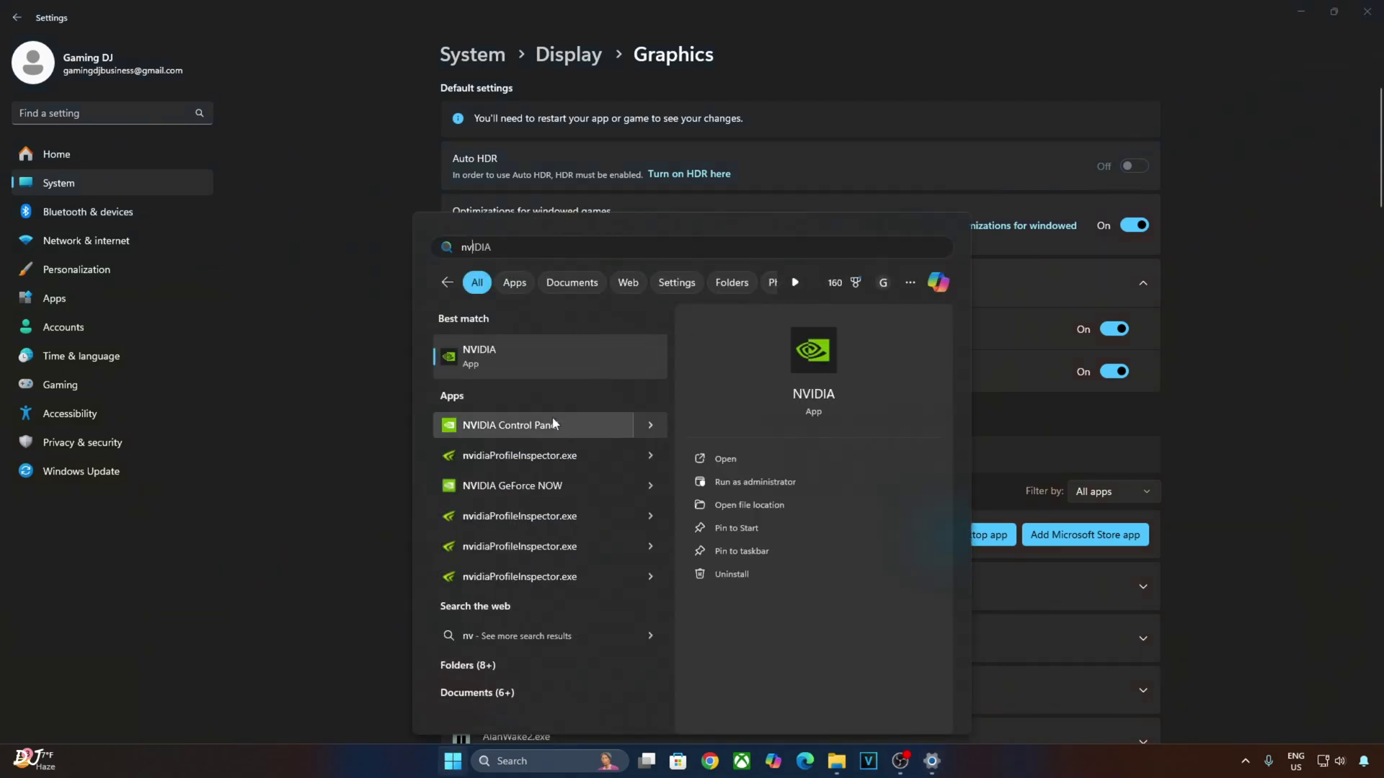
click(553, 425)
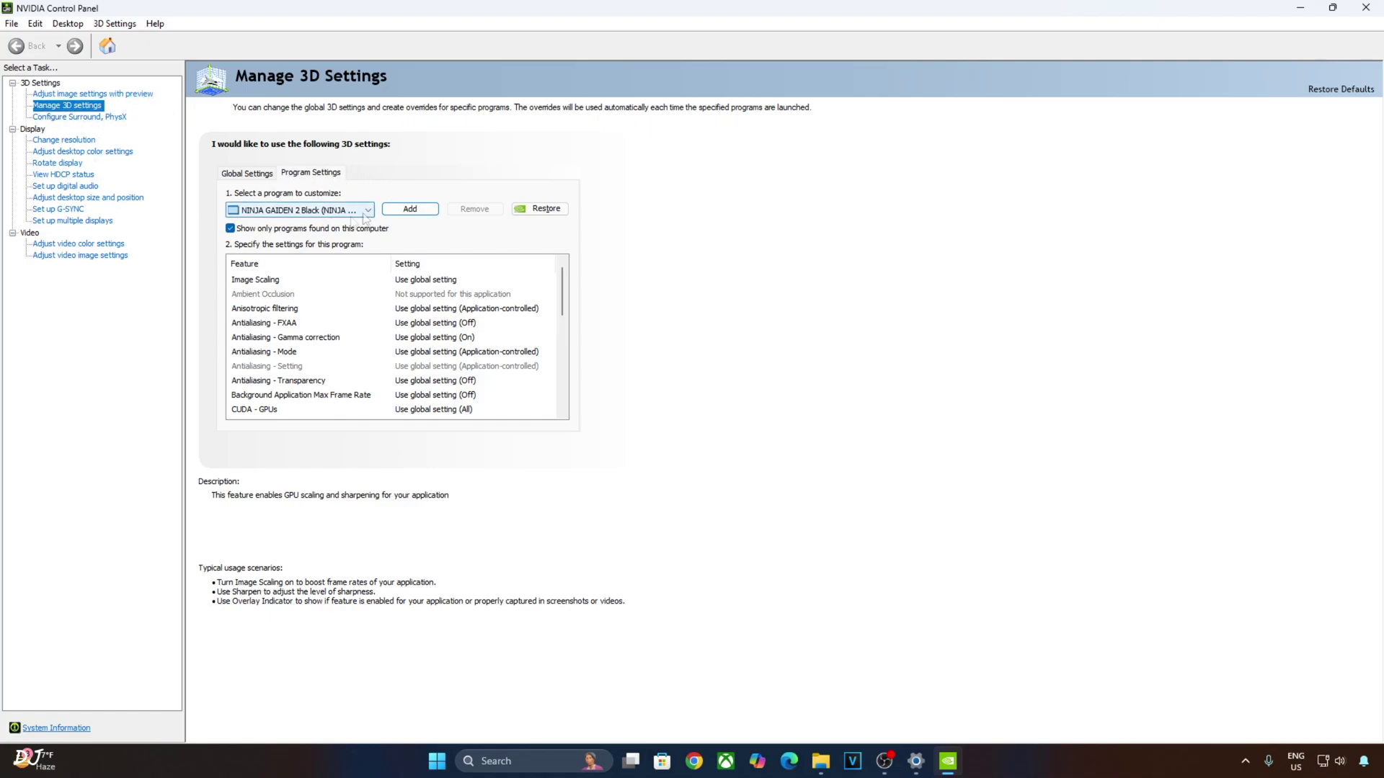
scroll(566, 306, down, 1)
scroll(565, 306, down, 5)
click(433, 366)
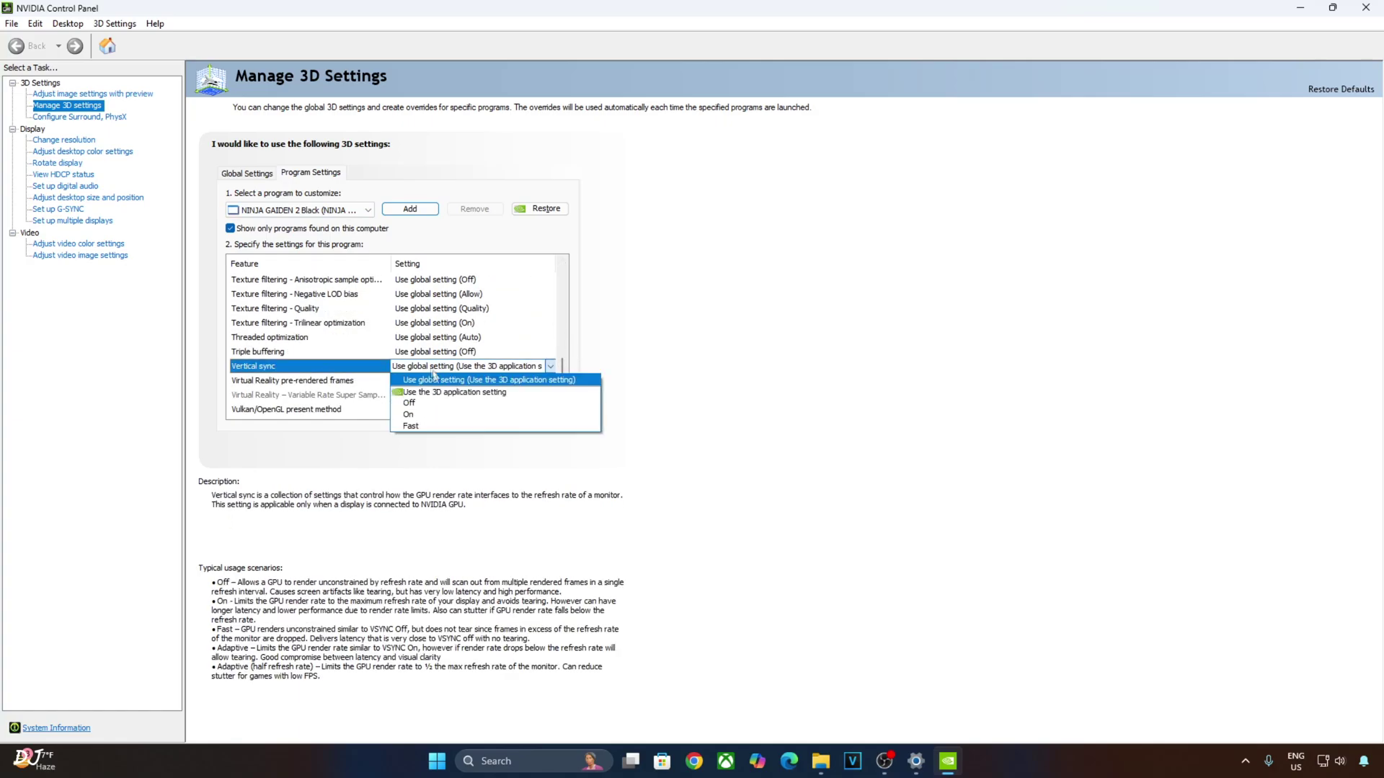
click(441, 415)
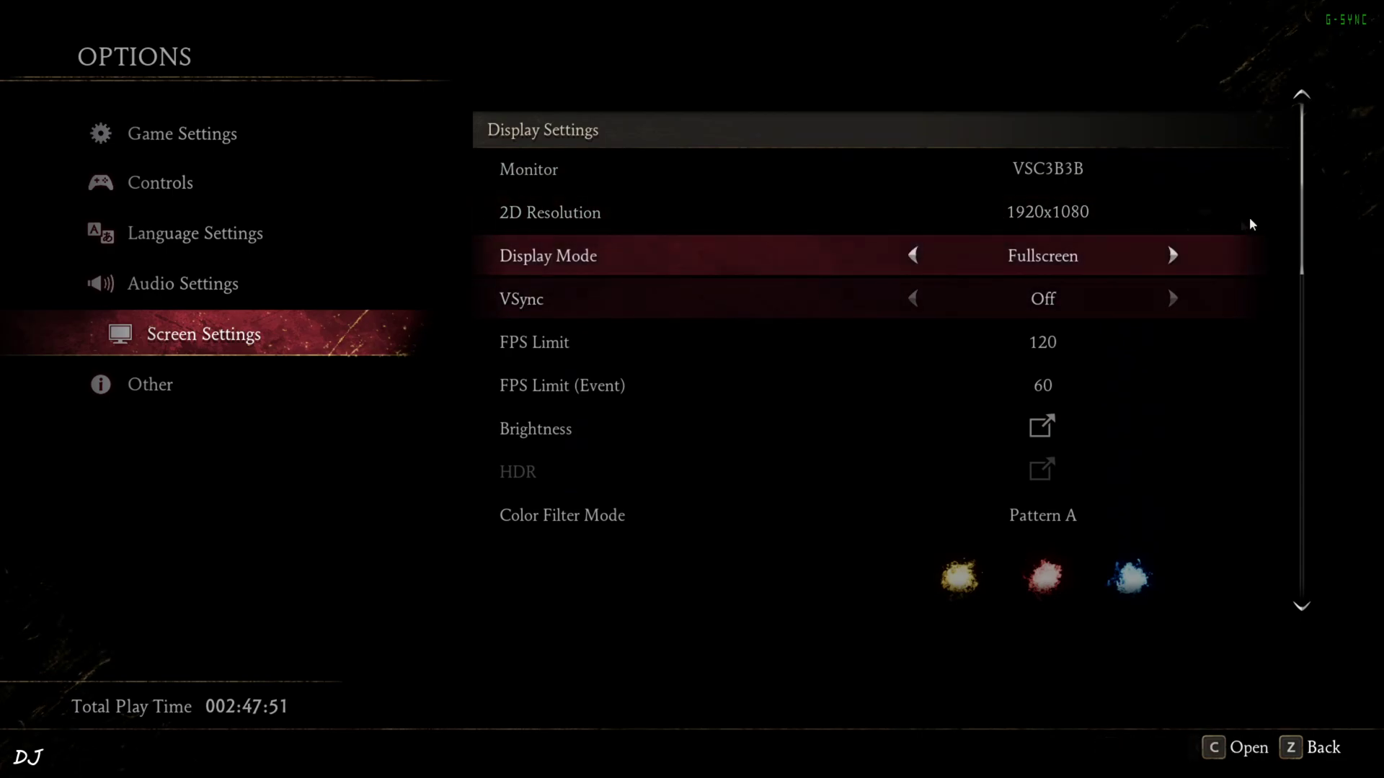
Step: Review the game's screen settings from VSync and frame generation down to the post effects, and leave the options
scroll(1299, 251, down, 1)
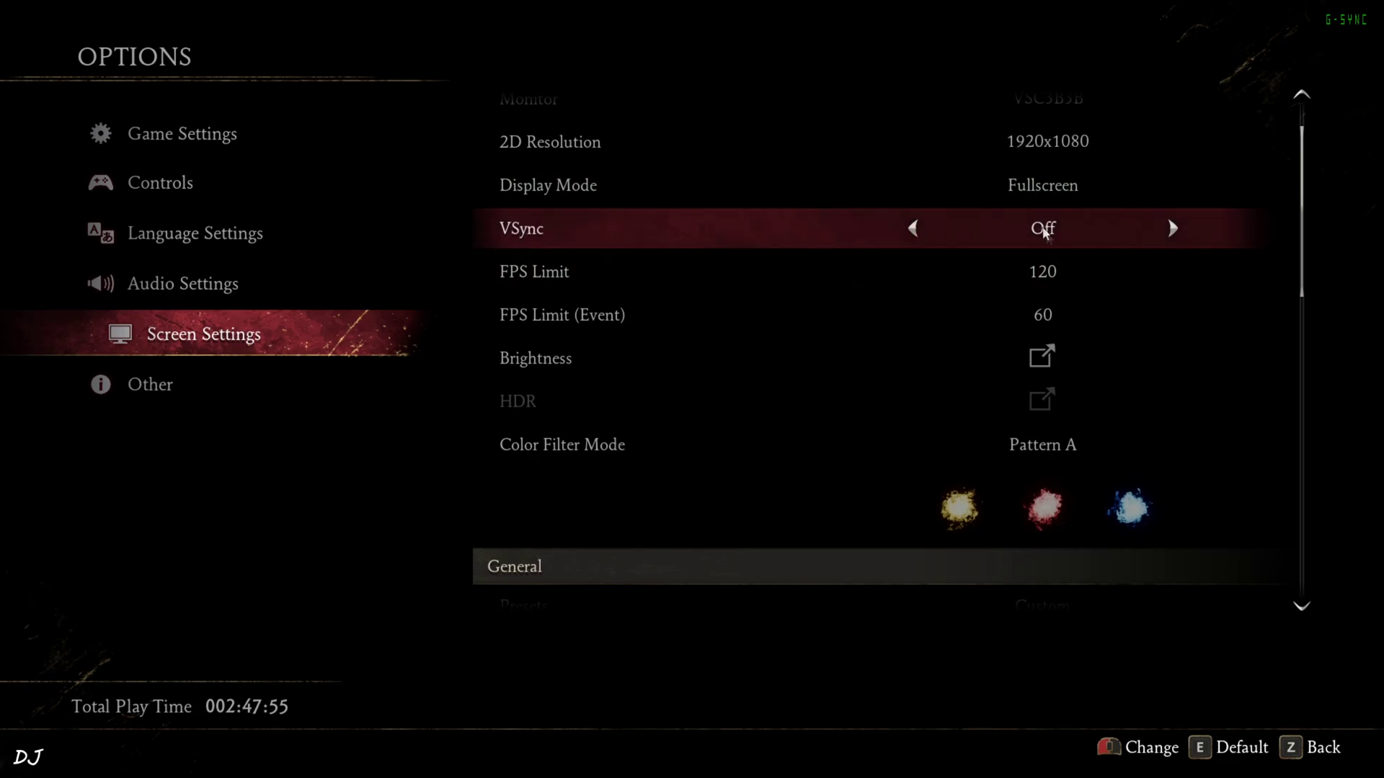
drag(1300, 278, 635, 368)
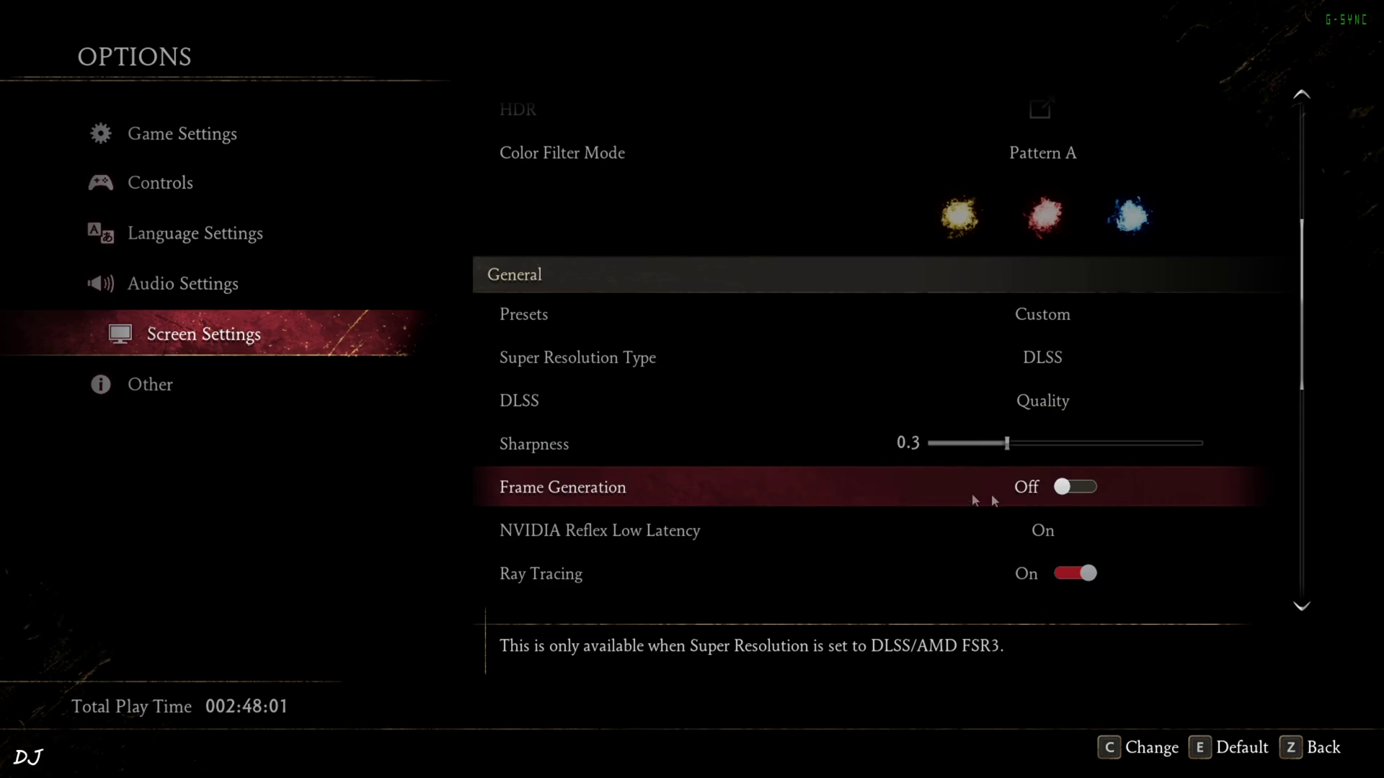
drag(1298, 357, 1310, 595)
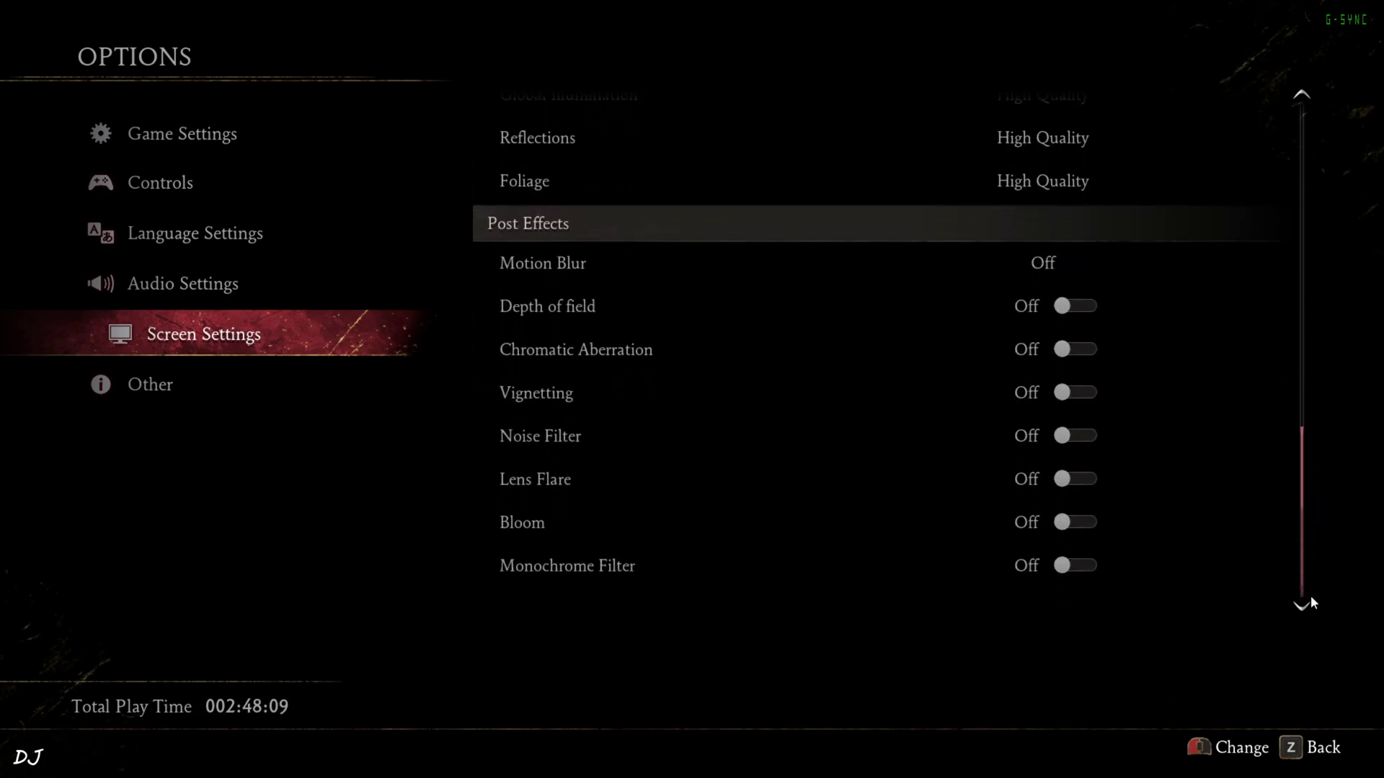
key(Up)
click(1292, 742)
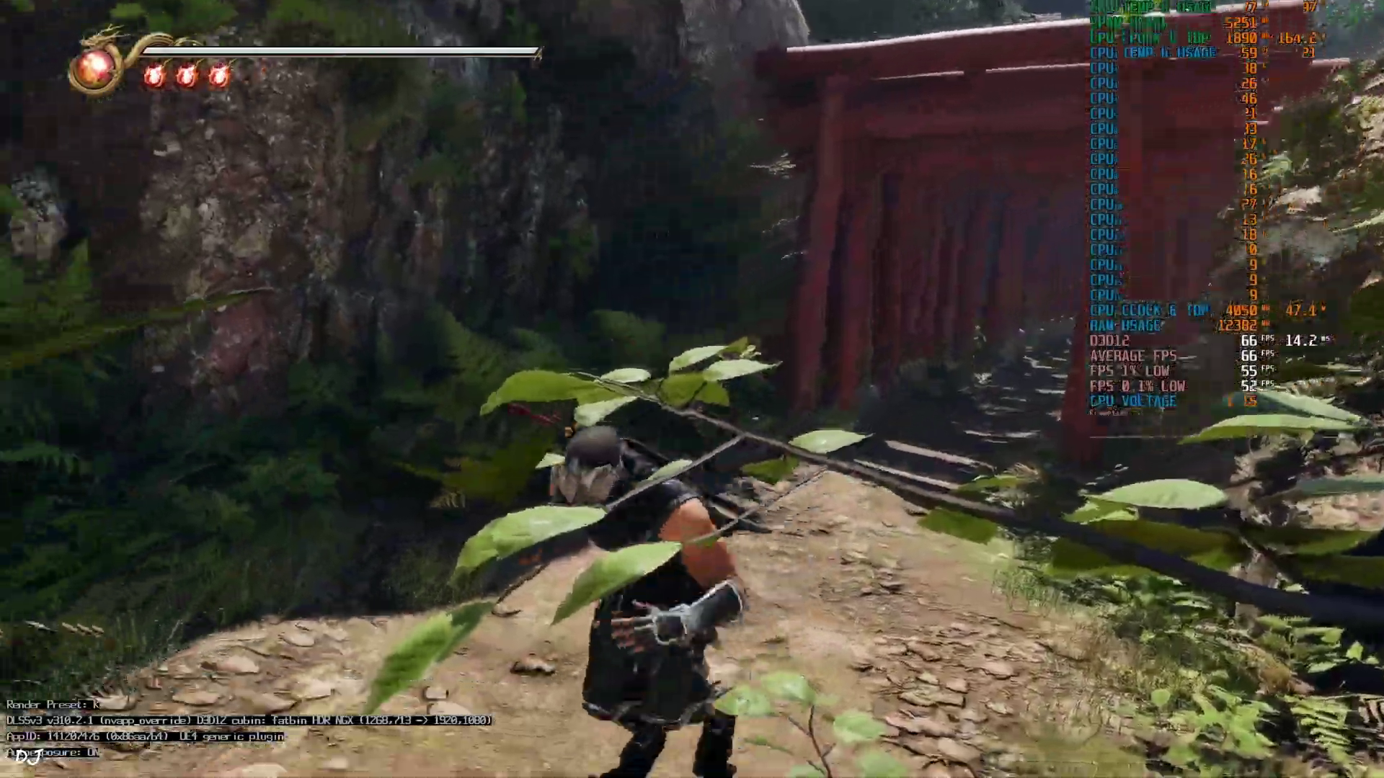
key(s)
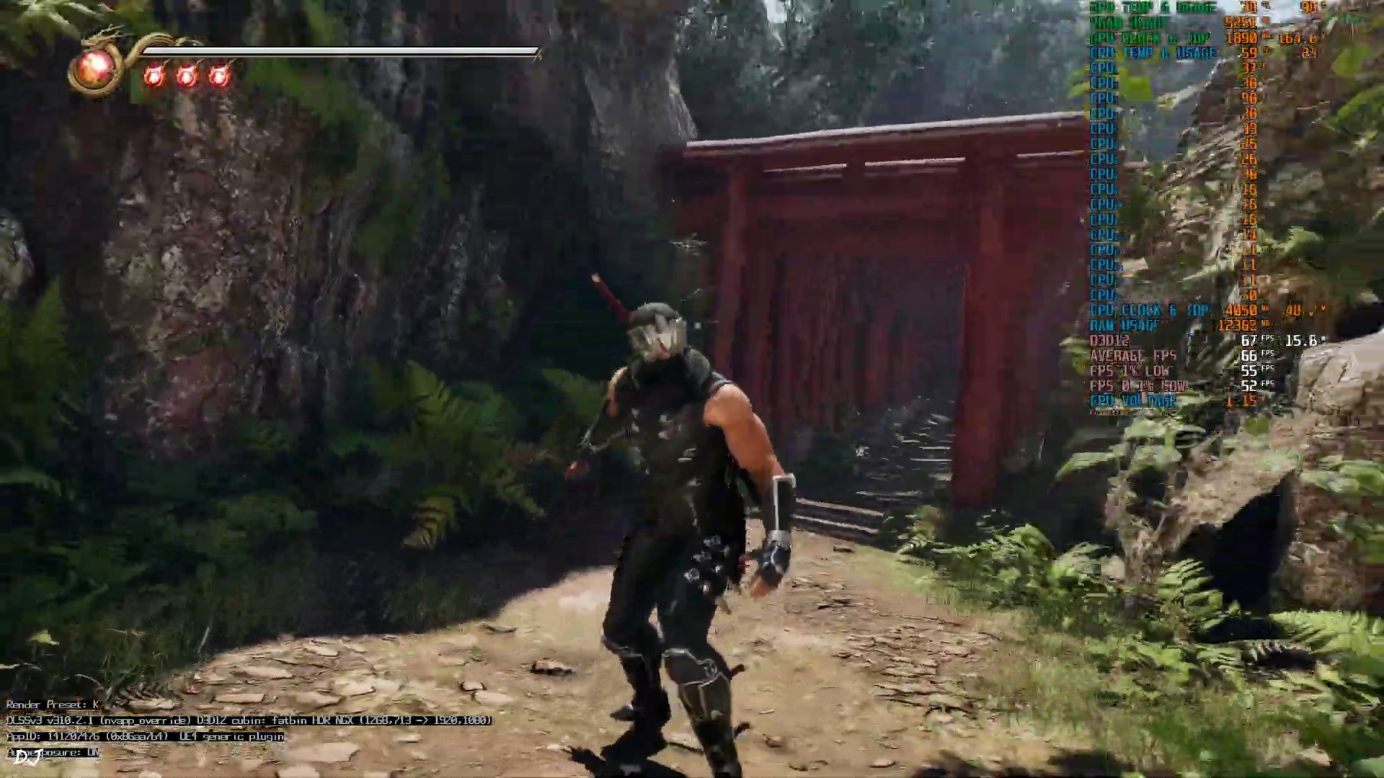
key(w)
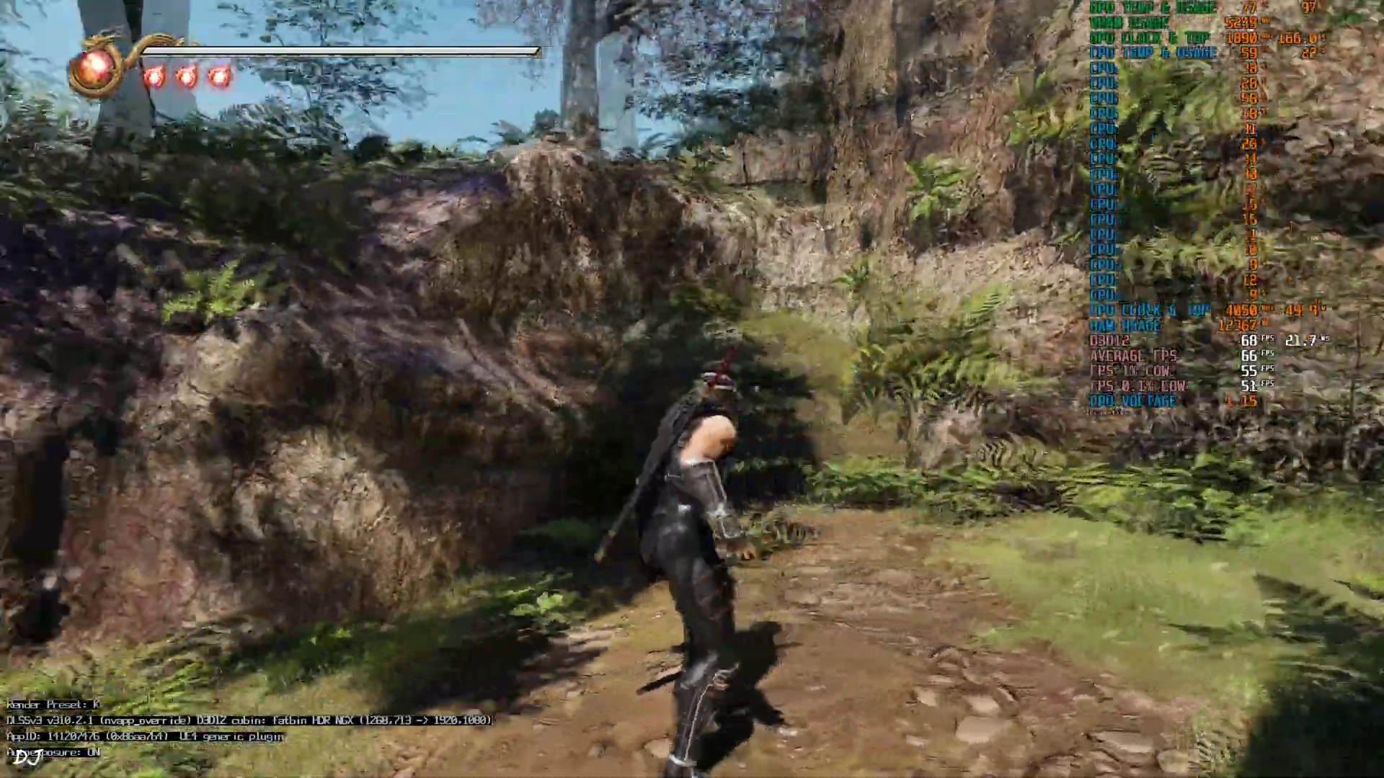
key(w)
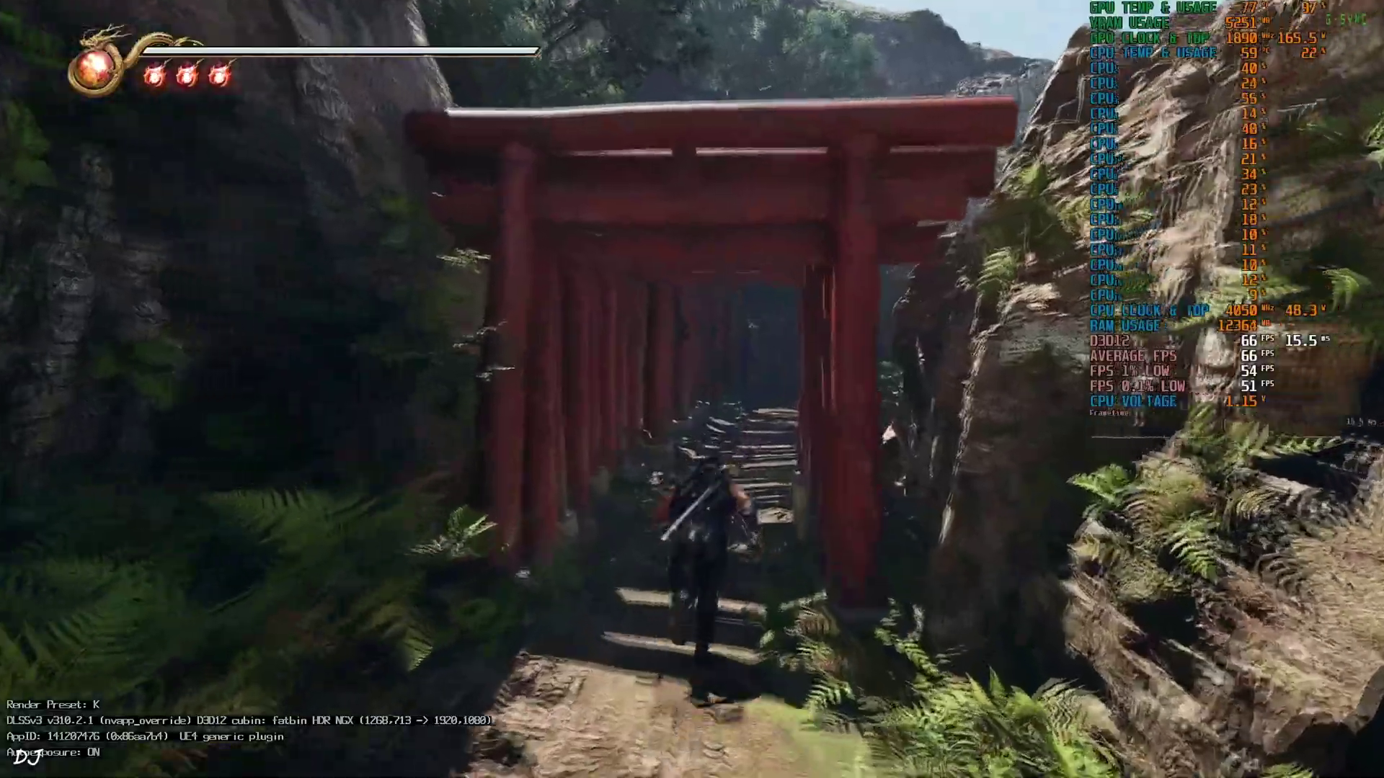
key(w)
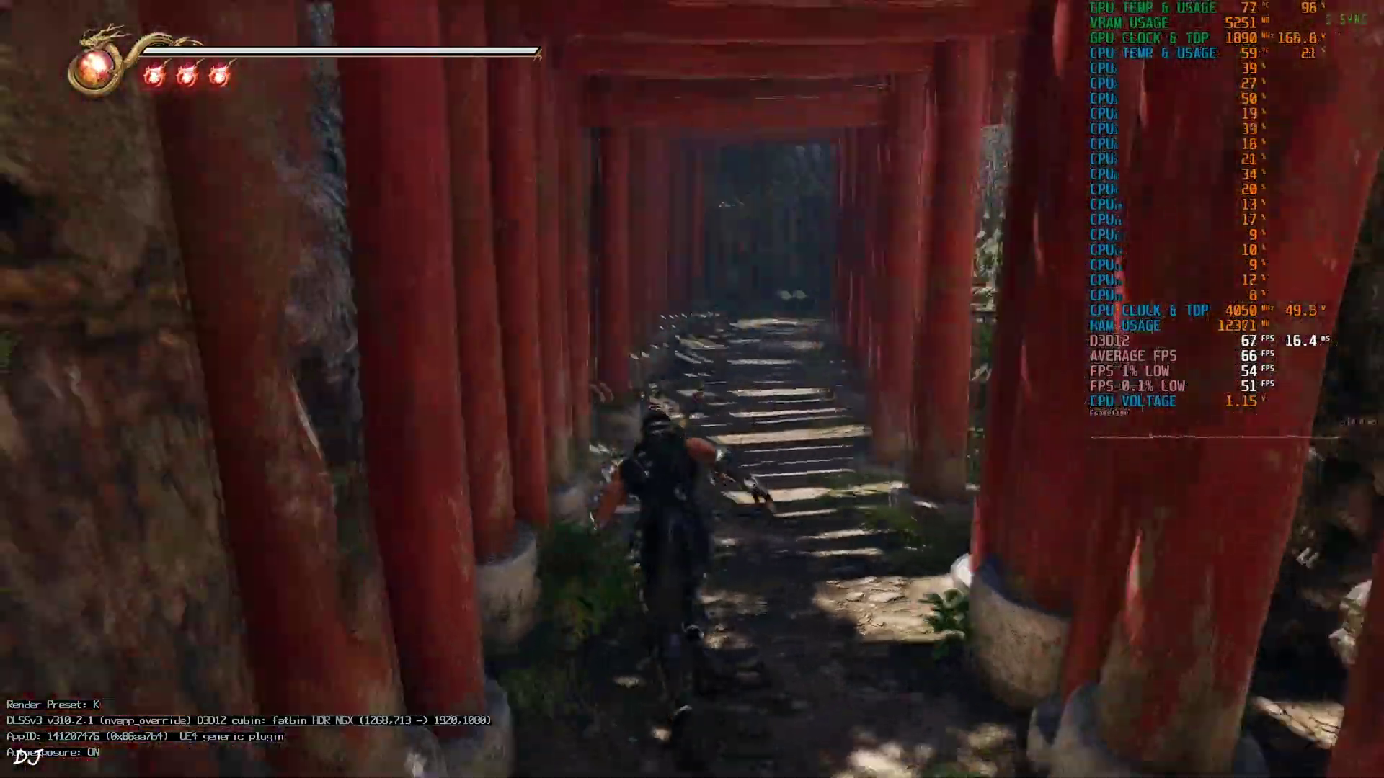
key(w)
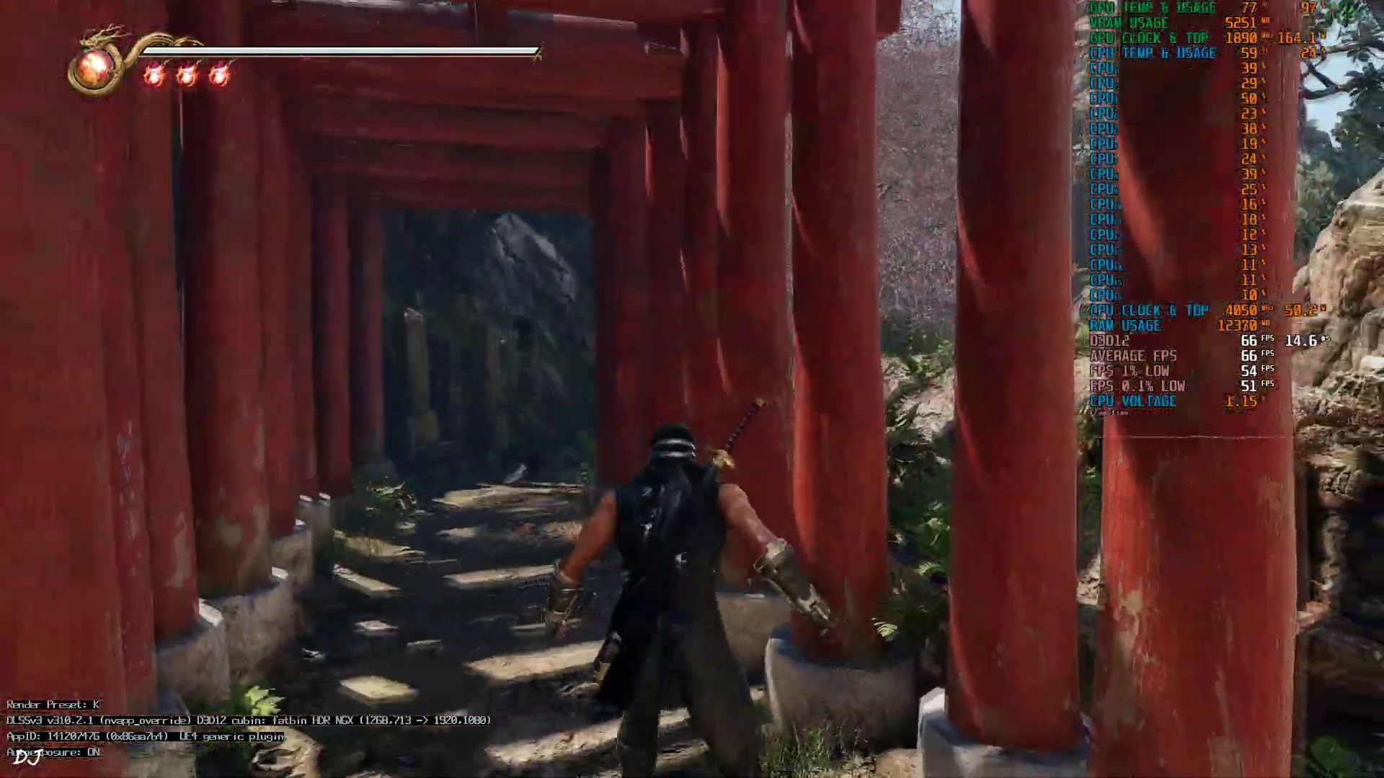
key(w)
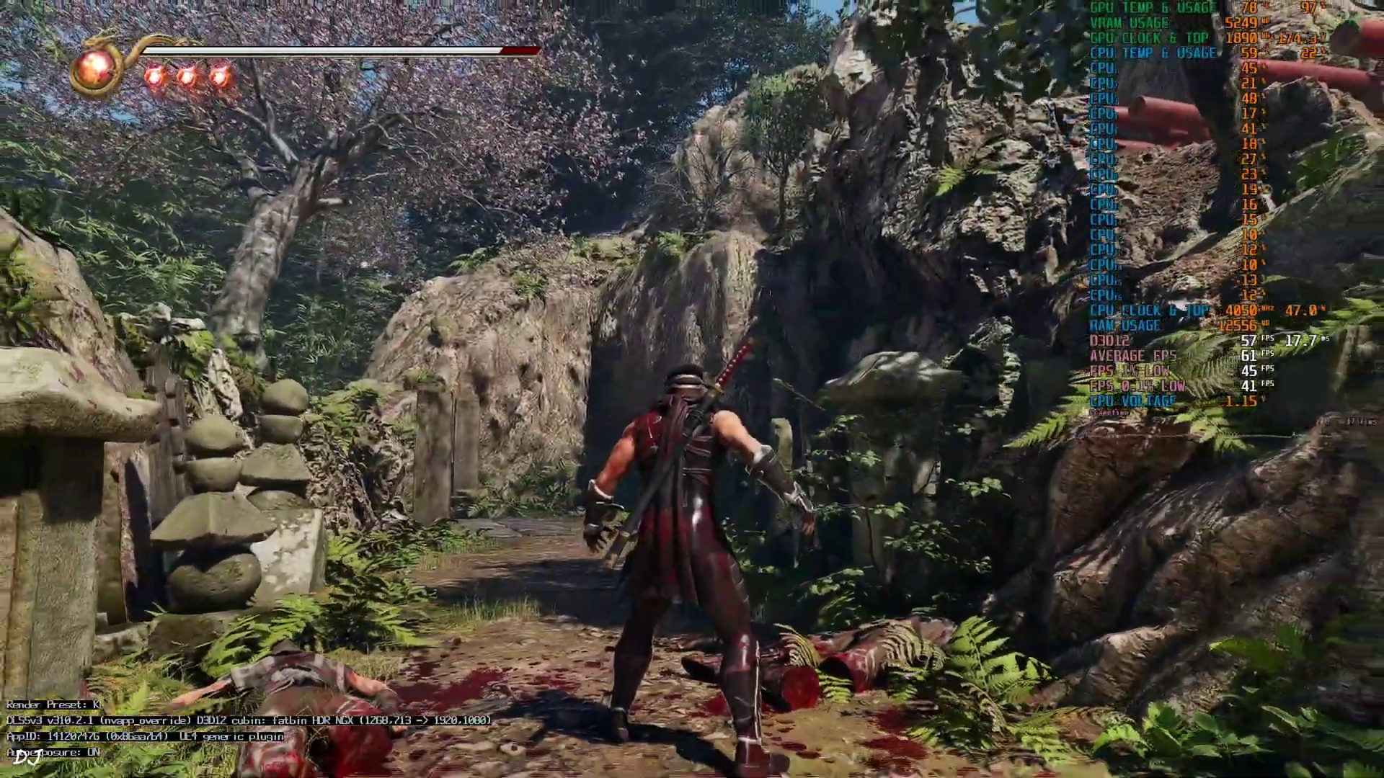
Step: Turn on Frame Generation in the game's screen settings and return to gameplay
key(Escape)
key(Escape)
click(1075, 328)
click(1076, 327)
key(Down)
key(Escape)
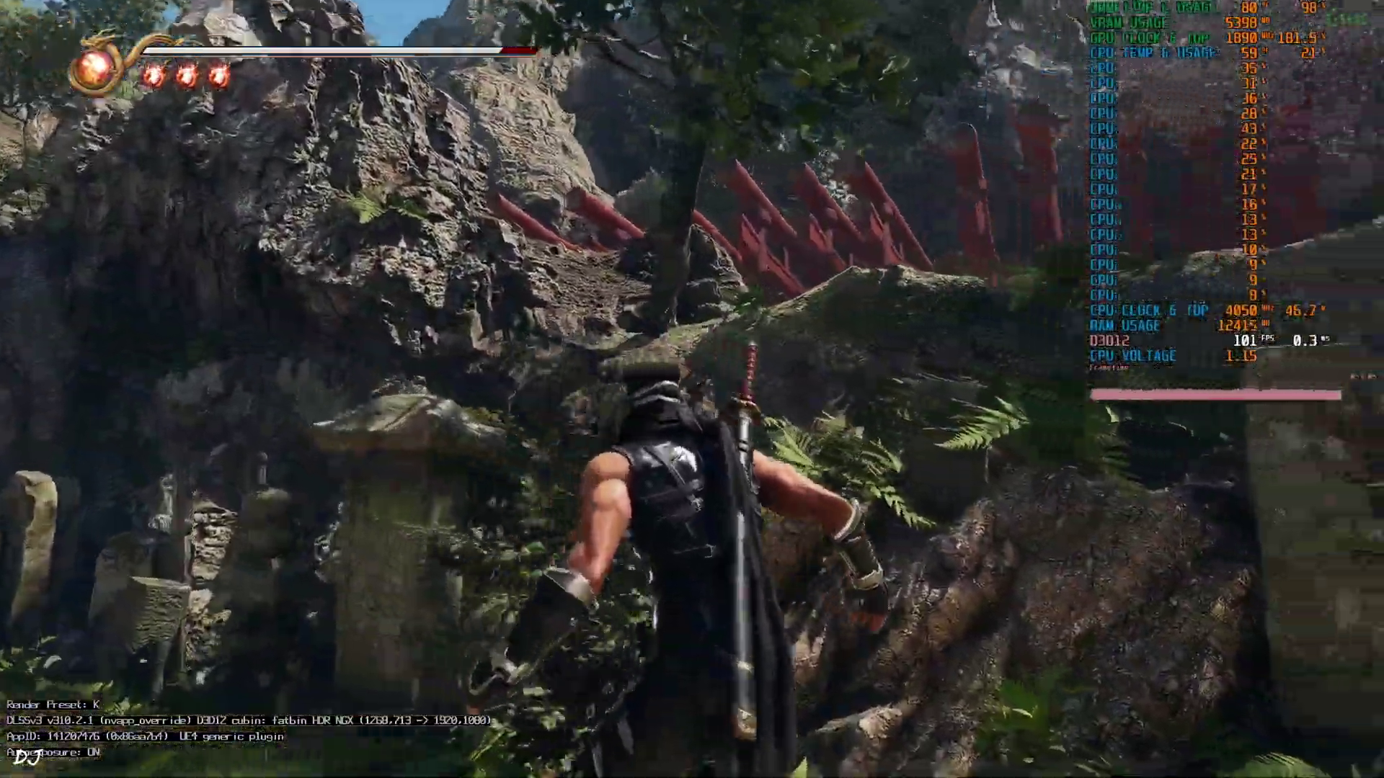
key(w)
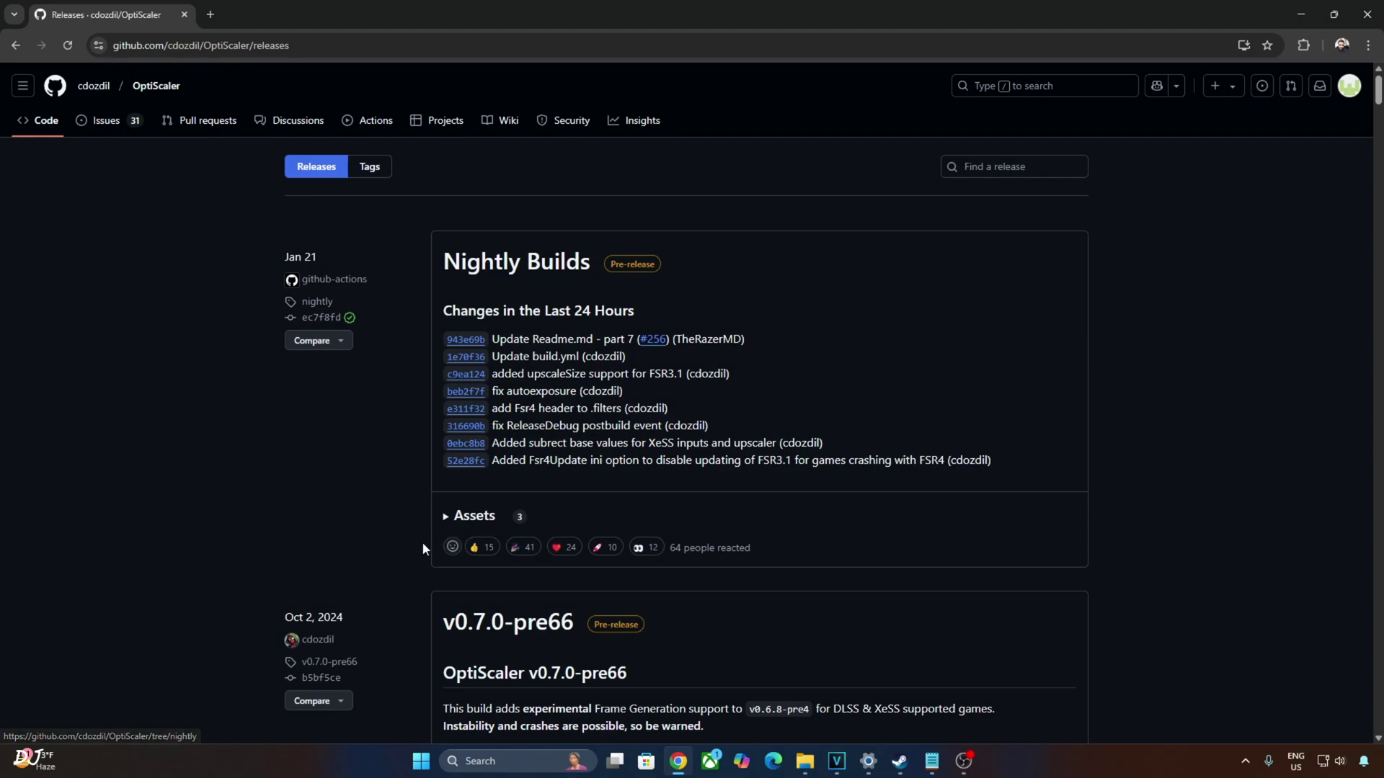
Step: Expand the assets of the Nightly Builds release on the OptiScaler GitHub releases page
click(467, 521)
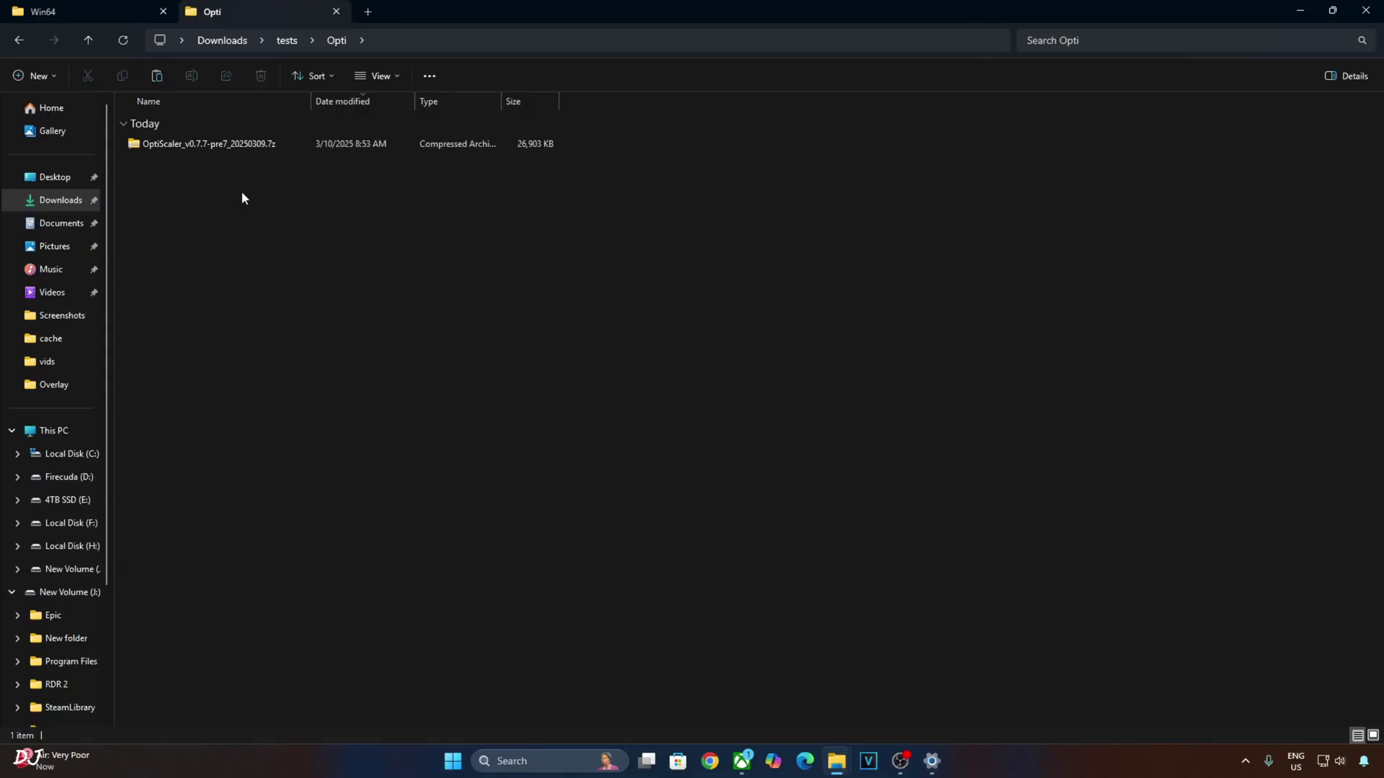
Step: Copy amd_fidelityfx_dx12.dll, OptiScaler.dll and OptiScaler.ini from the OptiScaler_v0.7.7-pre7_20250309.7z archive
double_click(204, 143)
click(156, 226)
ctrl+click(163, 209)
ctrl+click(189, 126)
right_click(167, 231)
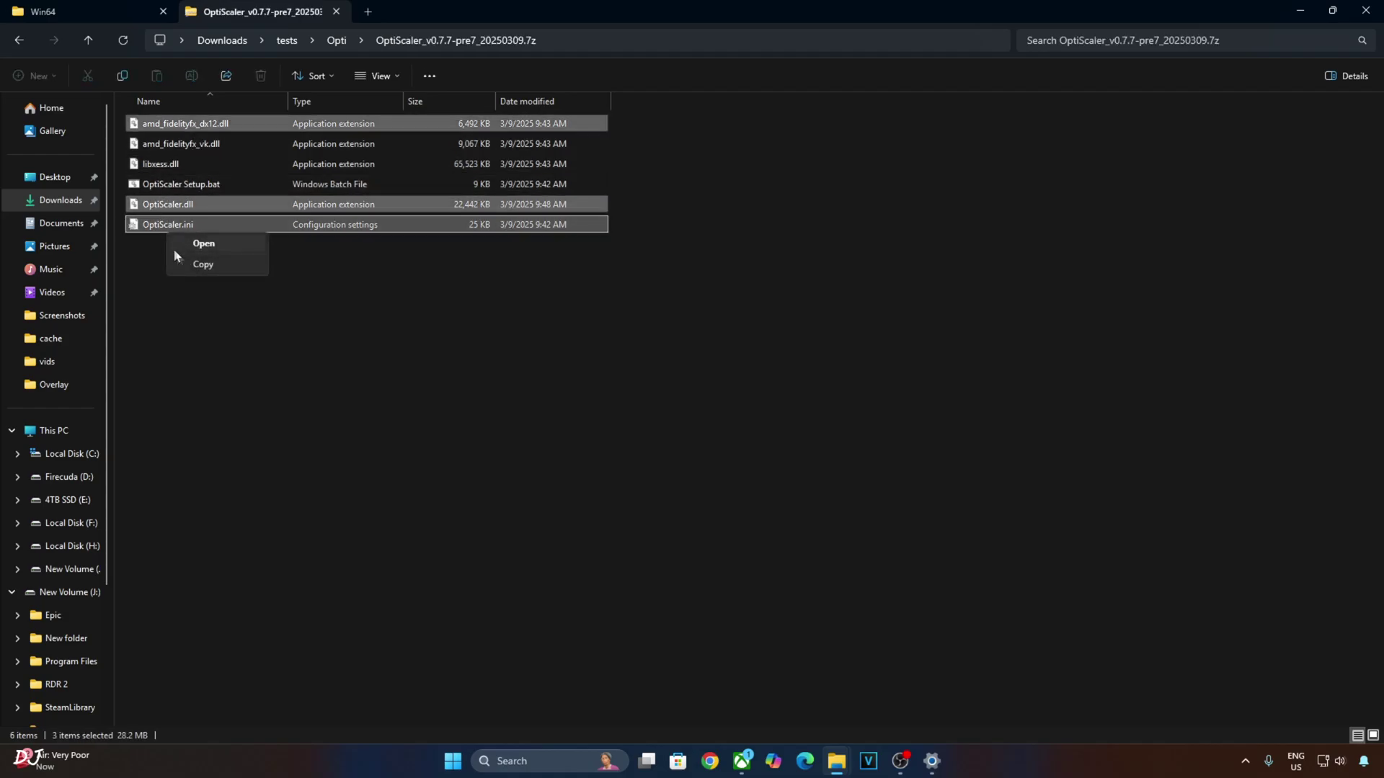
click(203, 265)
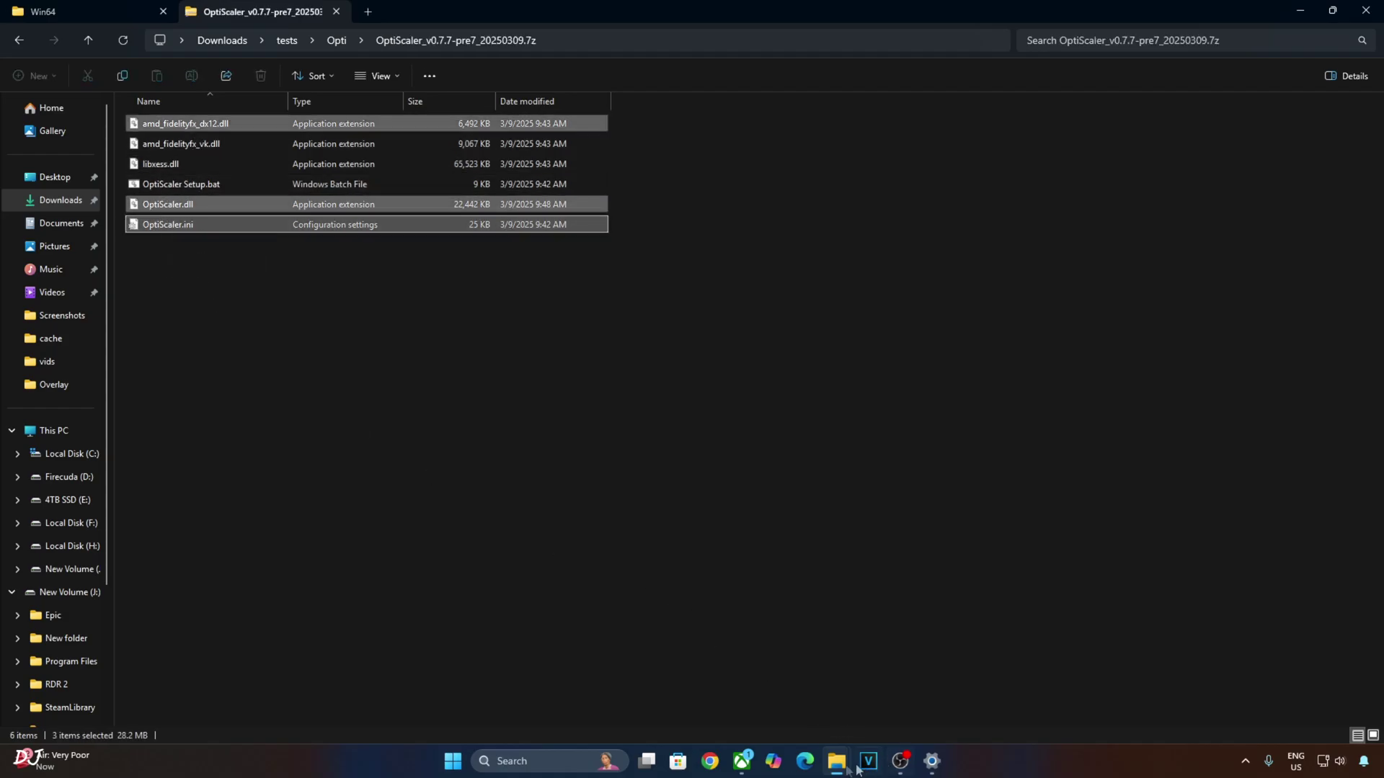
Step: Switch to the Xbox app, browse to the install location of Lies of P and open its folder in a maximised File Explorer window
click(742, 761)
click(833, 166)
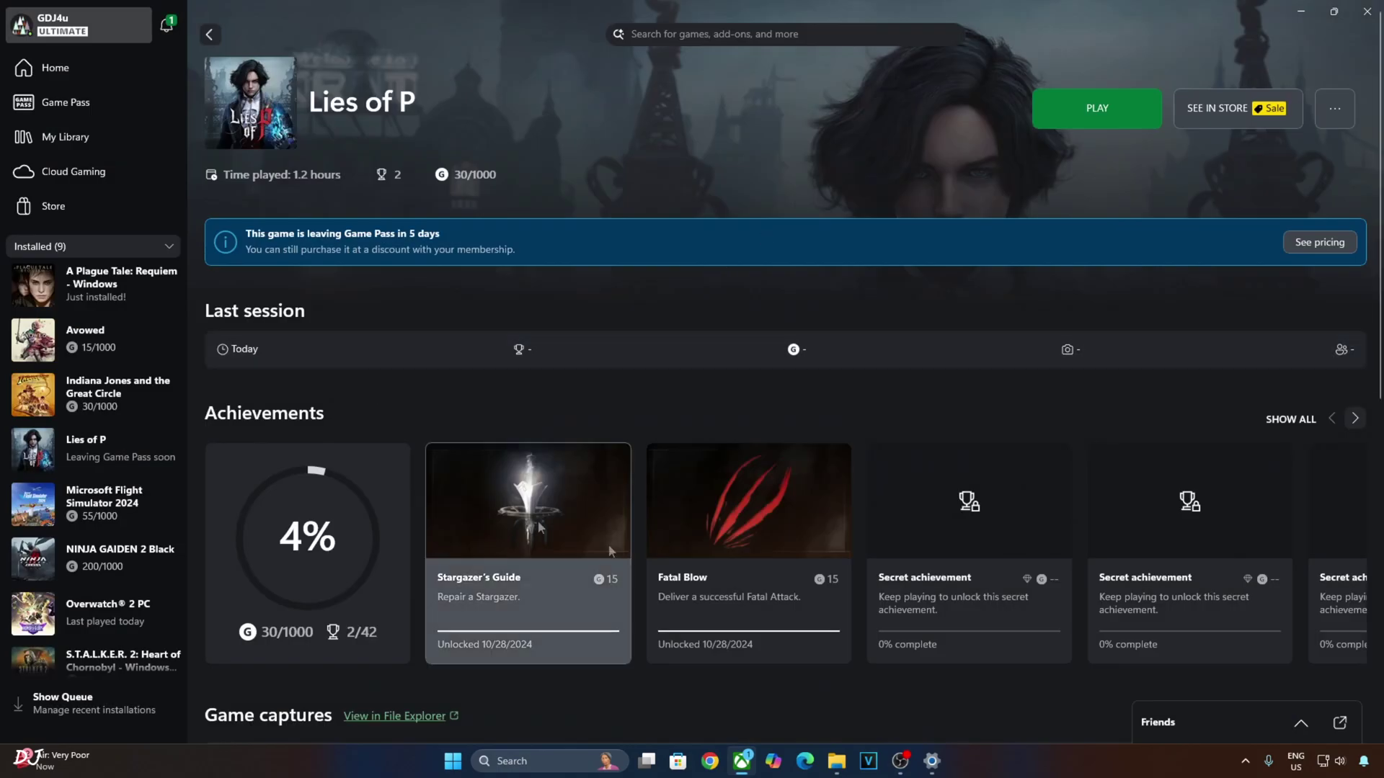
click(1333, 115)
click(1310, 192)
click(734, 217)
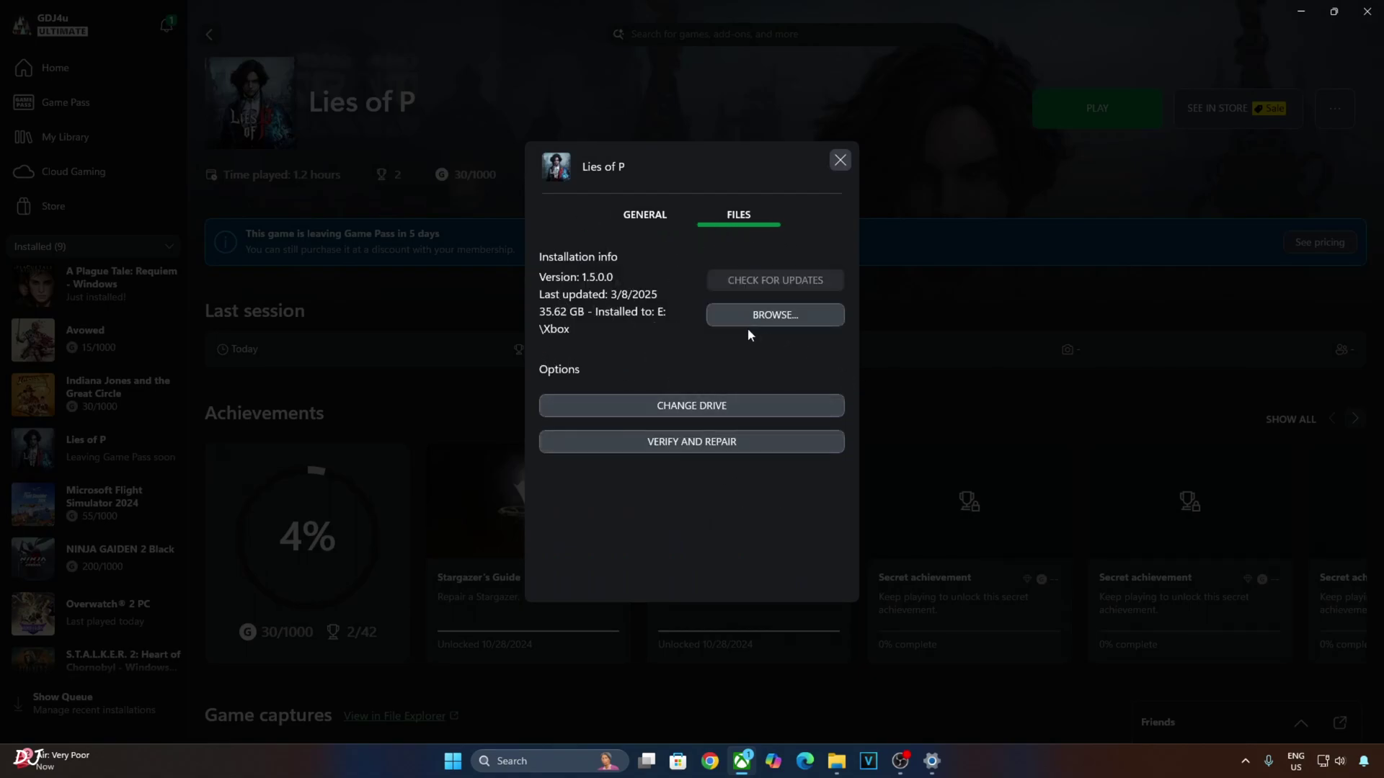
click(786, 319)
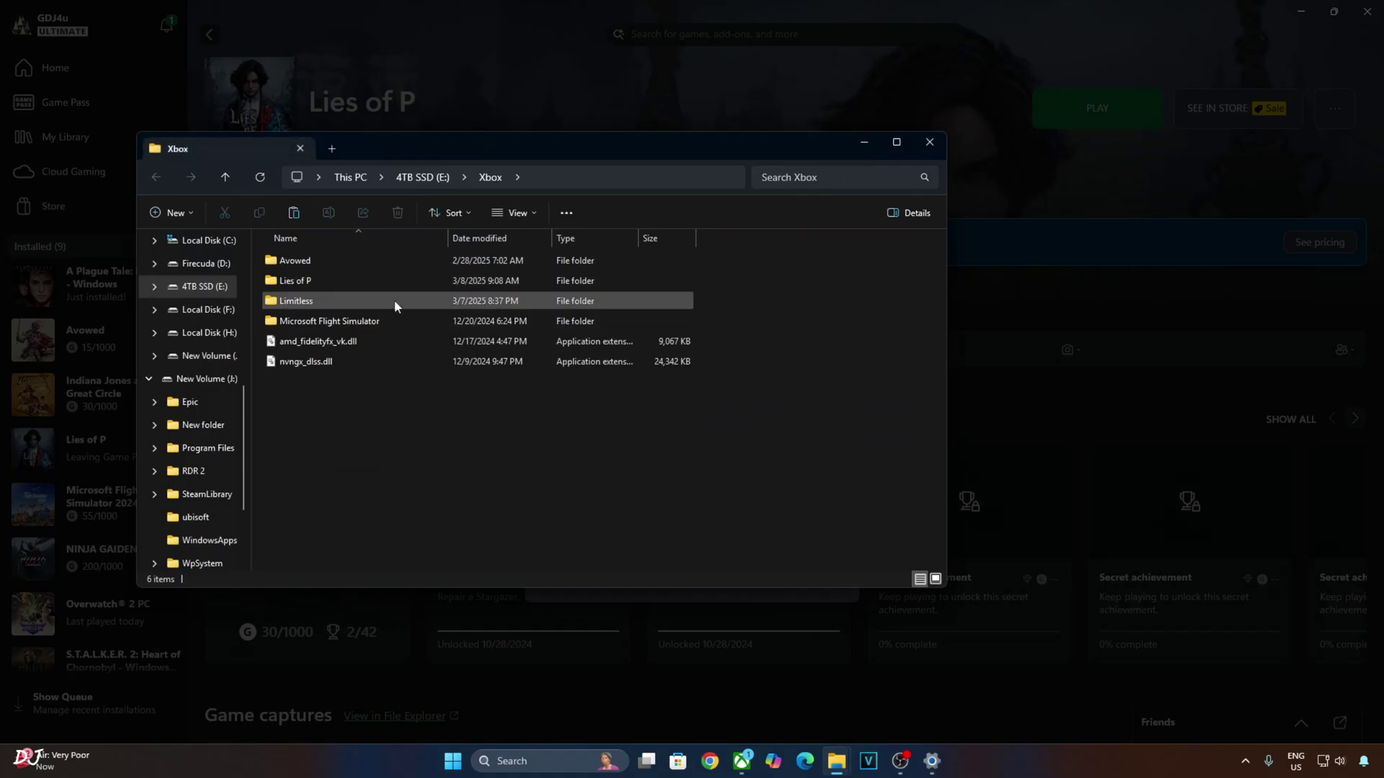
double_click(377, 282)
double_click(880, 157)
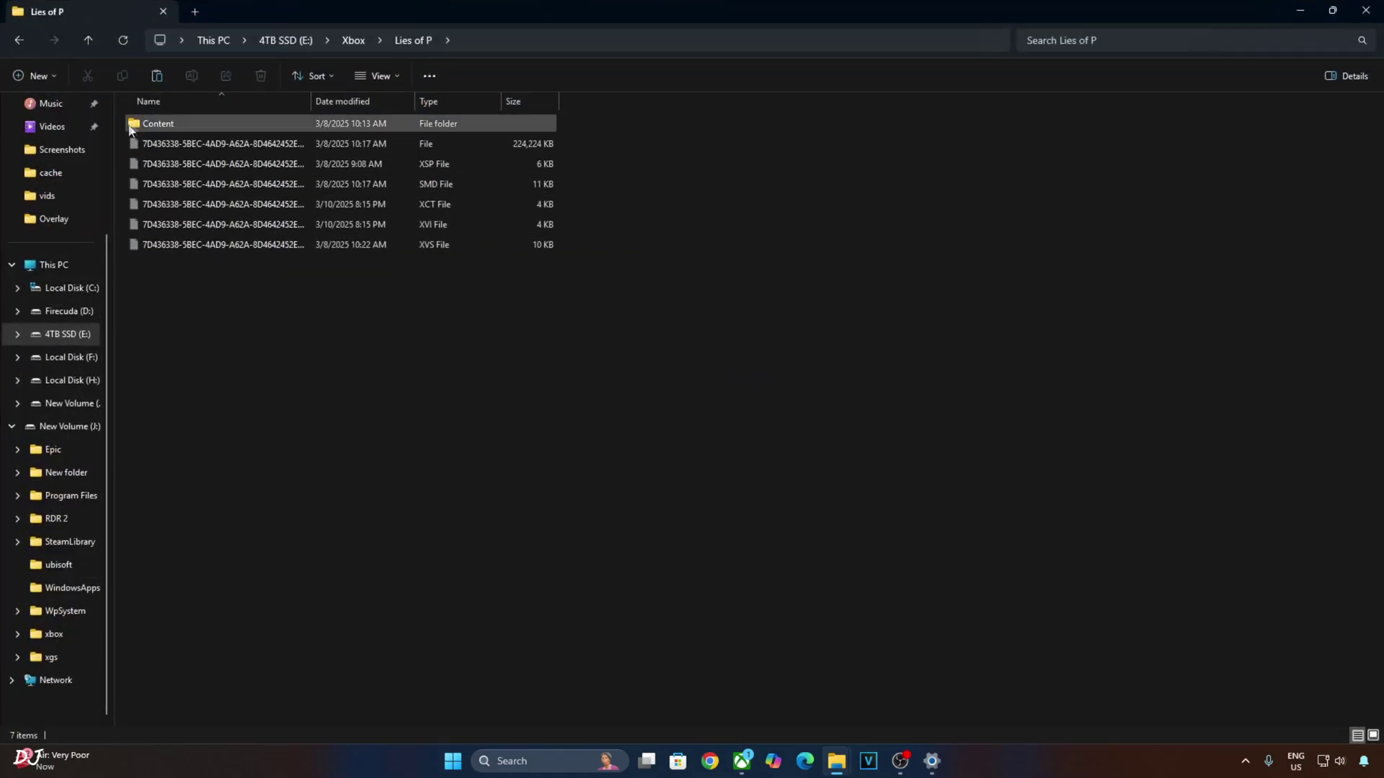
Step: Paste the copied OptiScaler files into the game's Content\LiesofP\Binaries\WinGDK folder
double_click(245, 124)
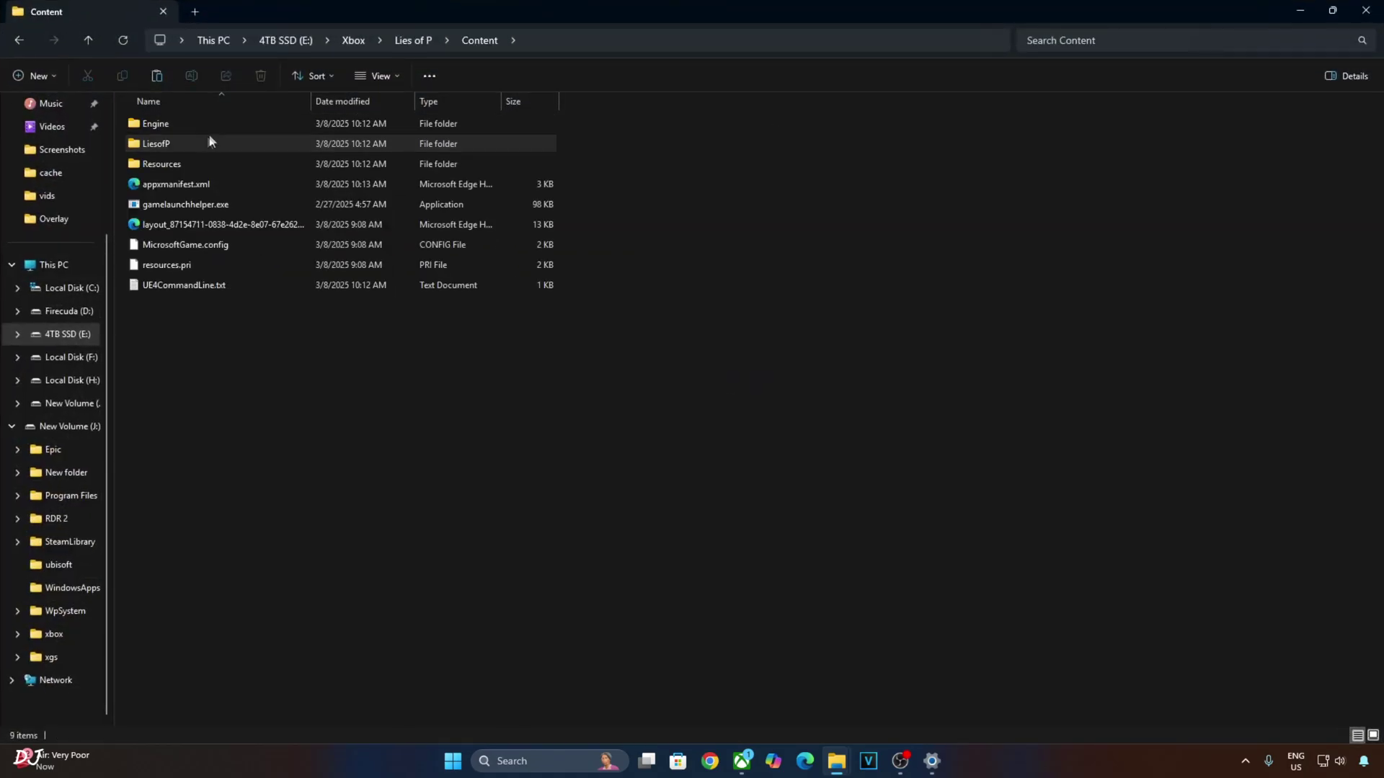
double_click(191, 141)
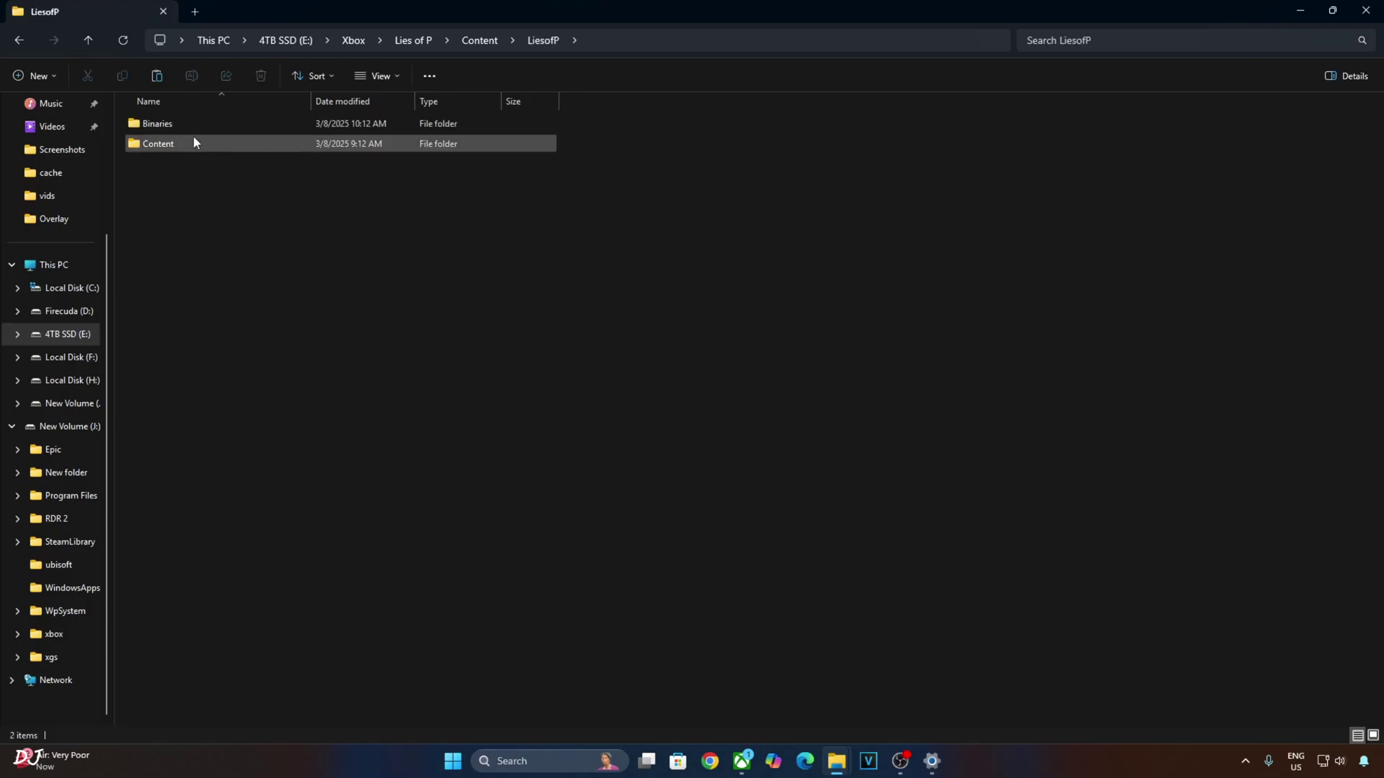
double_click(193, 127)
double_click(185, 125)
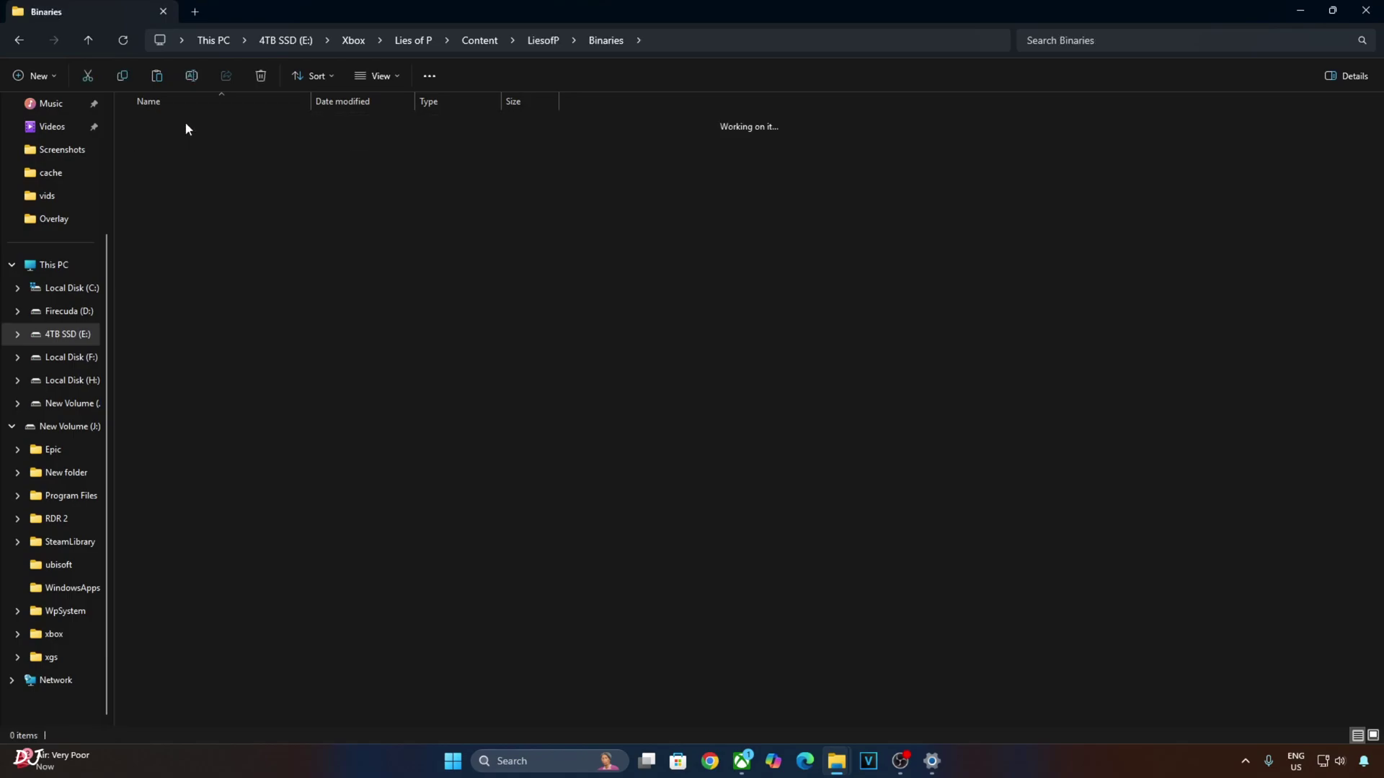
right_click(216, 204)
click(231, 220)
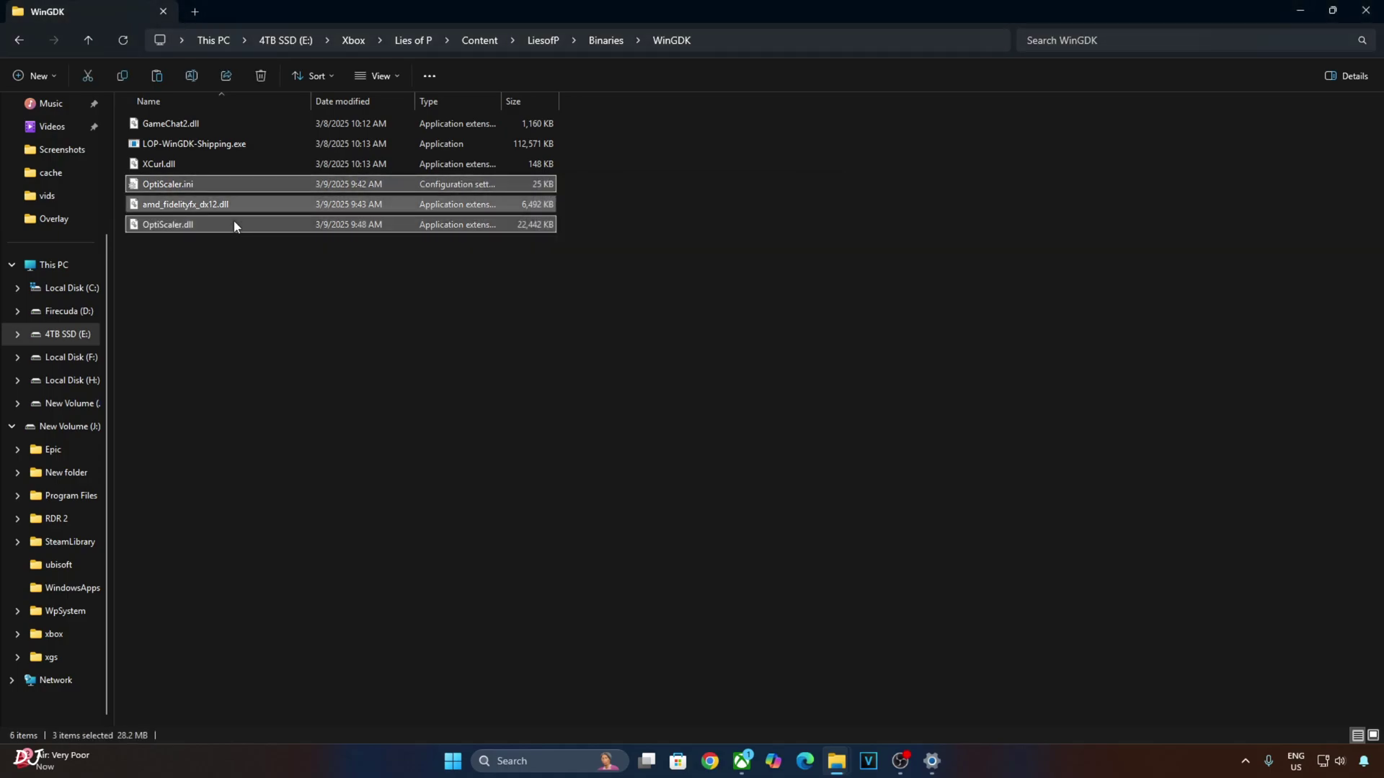
Step: Rename OptiScaler.dll in the WinGDK folder to dxgi.dll
click(144, 251)
right_click(153, 226)
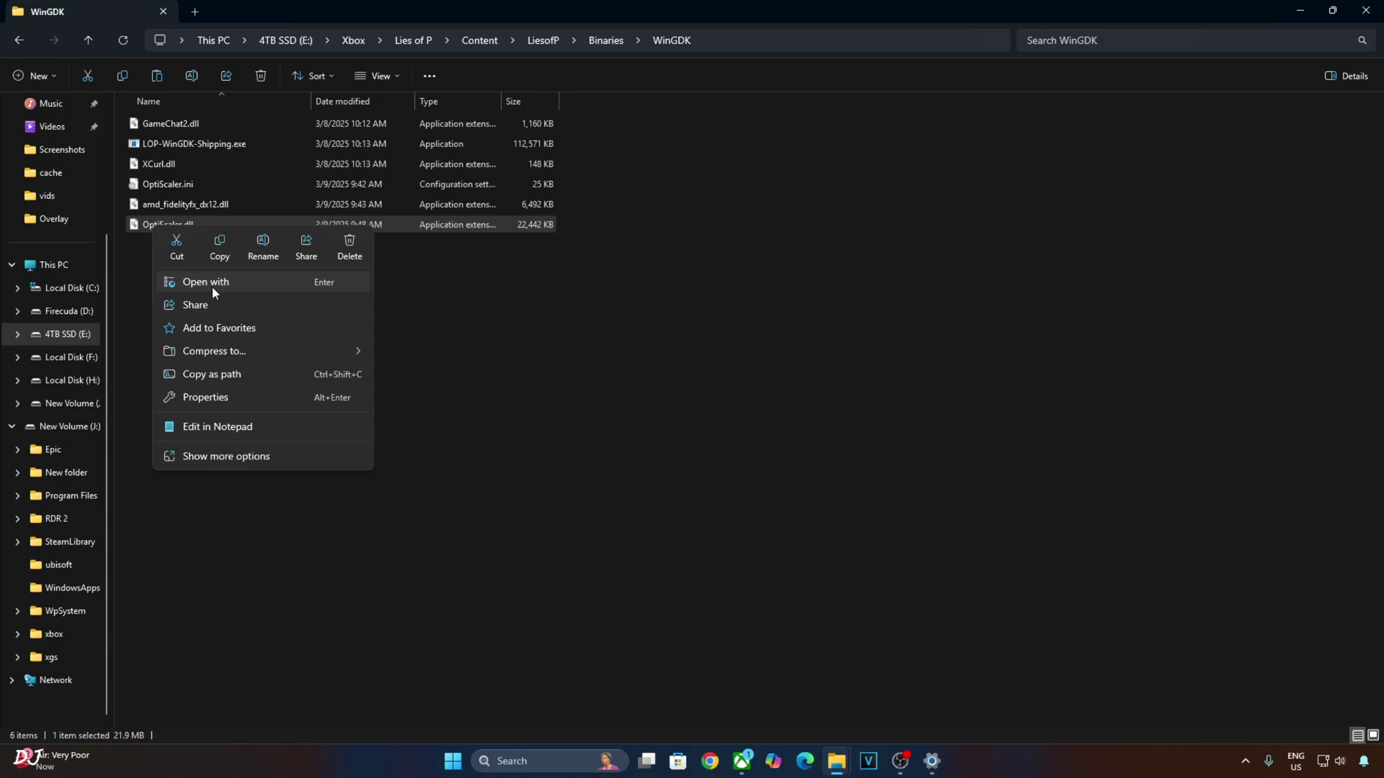
click(214, 457)
click(222, 493)
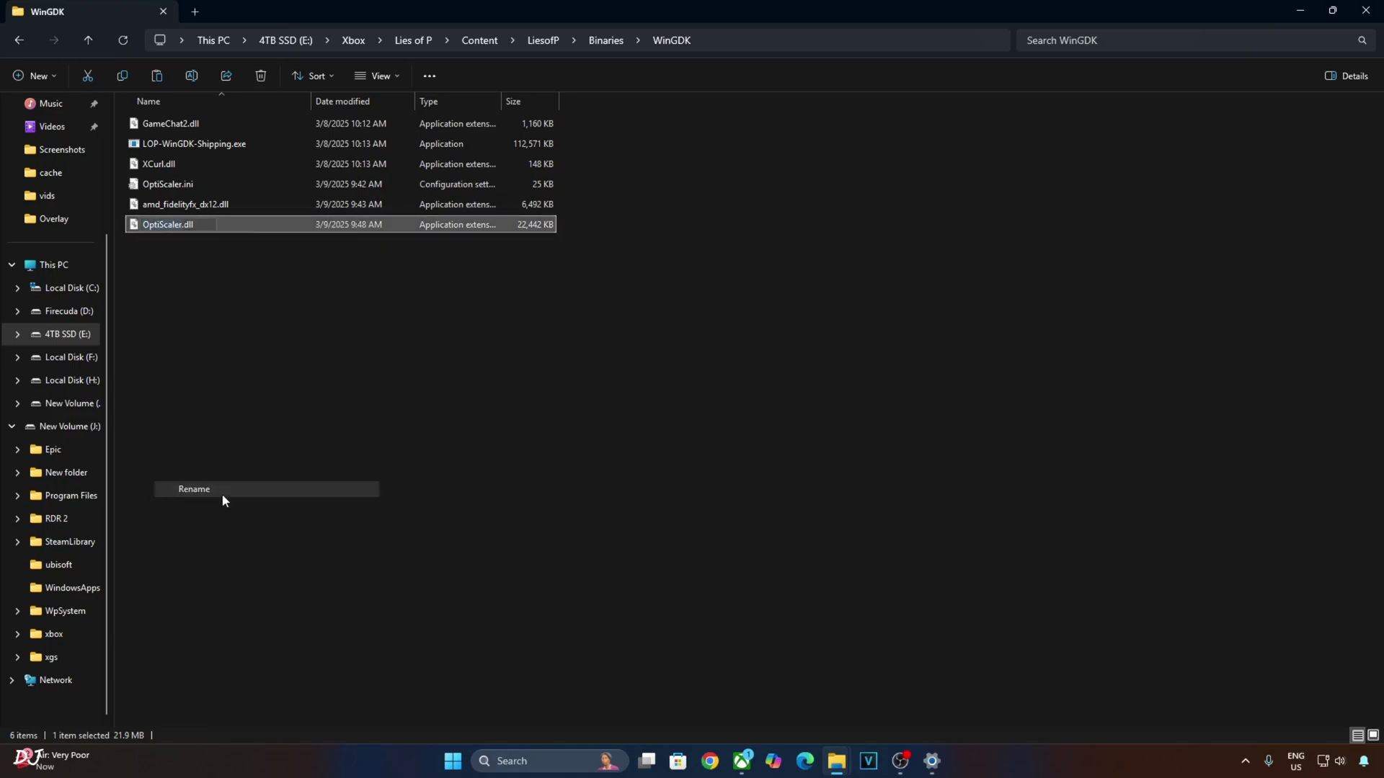
text(dxgi)
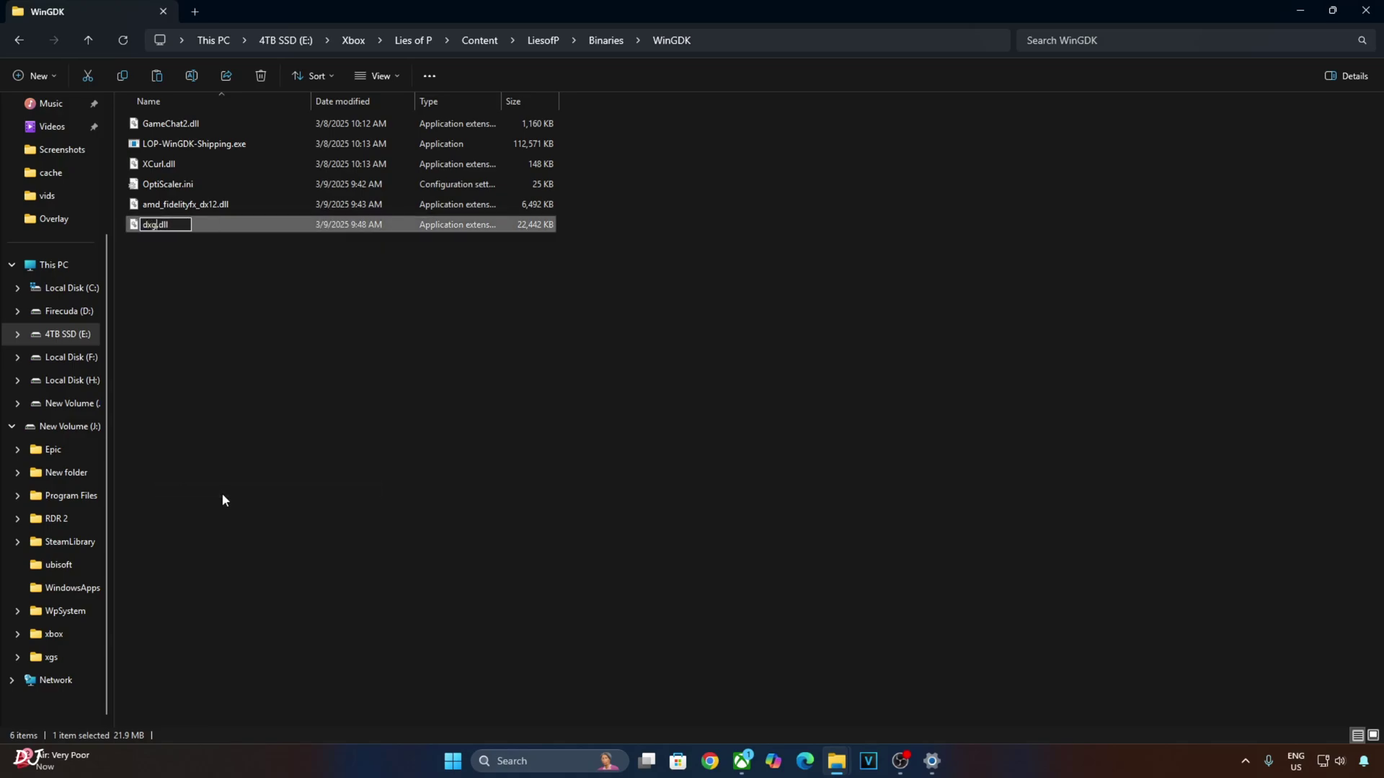
key(Return)
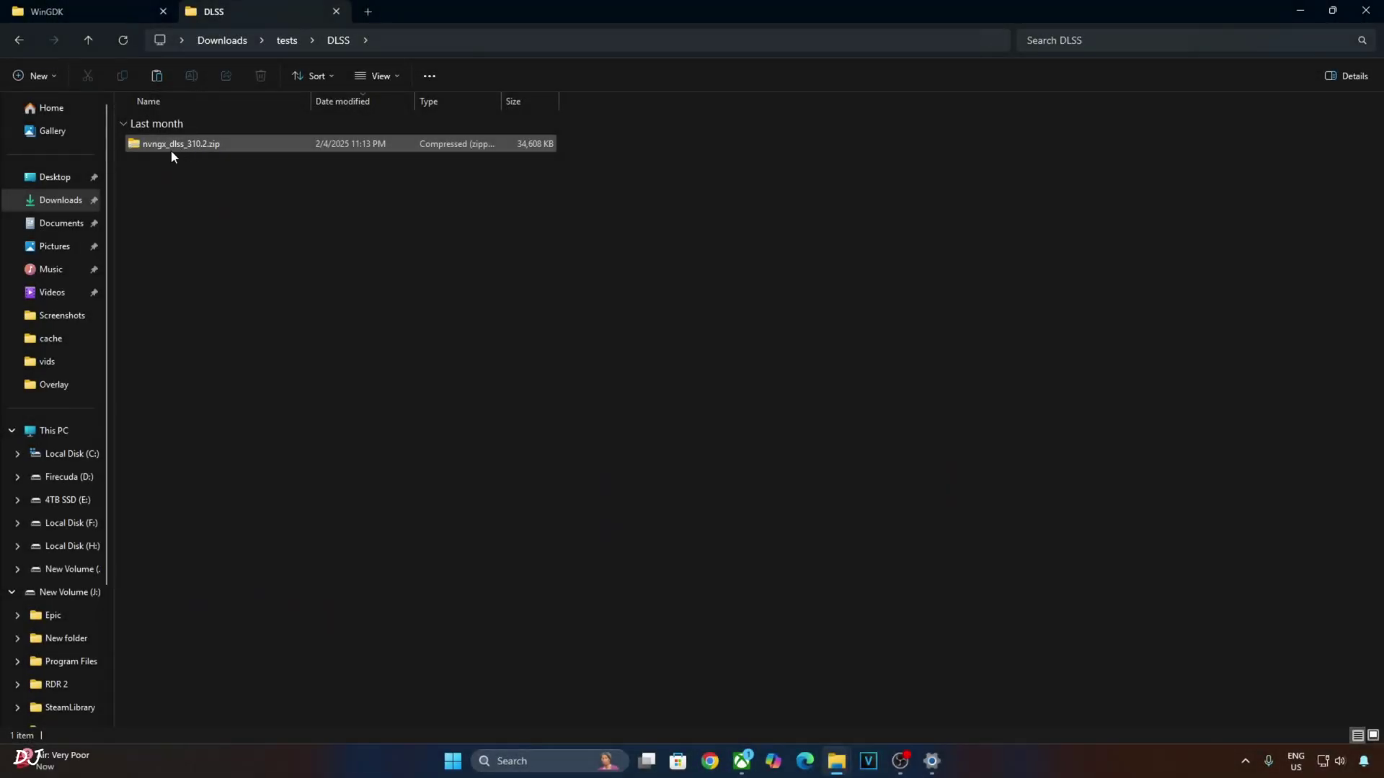
Step: Copy nvngx_dlss.dll from the nvngx_dlss_310.2.zip archive in the DLSS folder
double_click(172, 147)
right_click(168, 128)
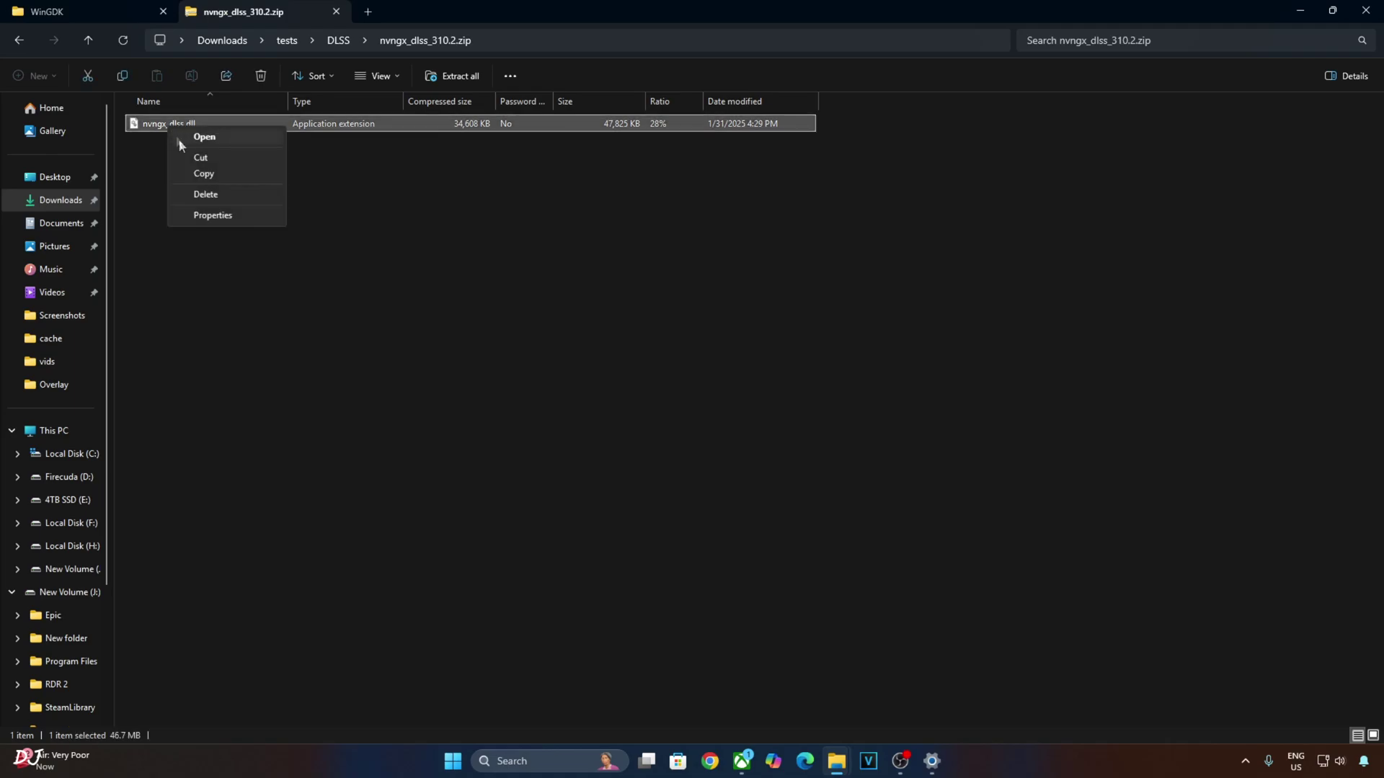
click(204, 174)
Step: Switch to the Xbox app, browse to the Lies of P install location and open the game's Content folder in a maximised File Explorer window
click(743, 761)
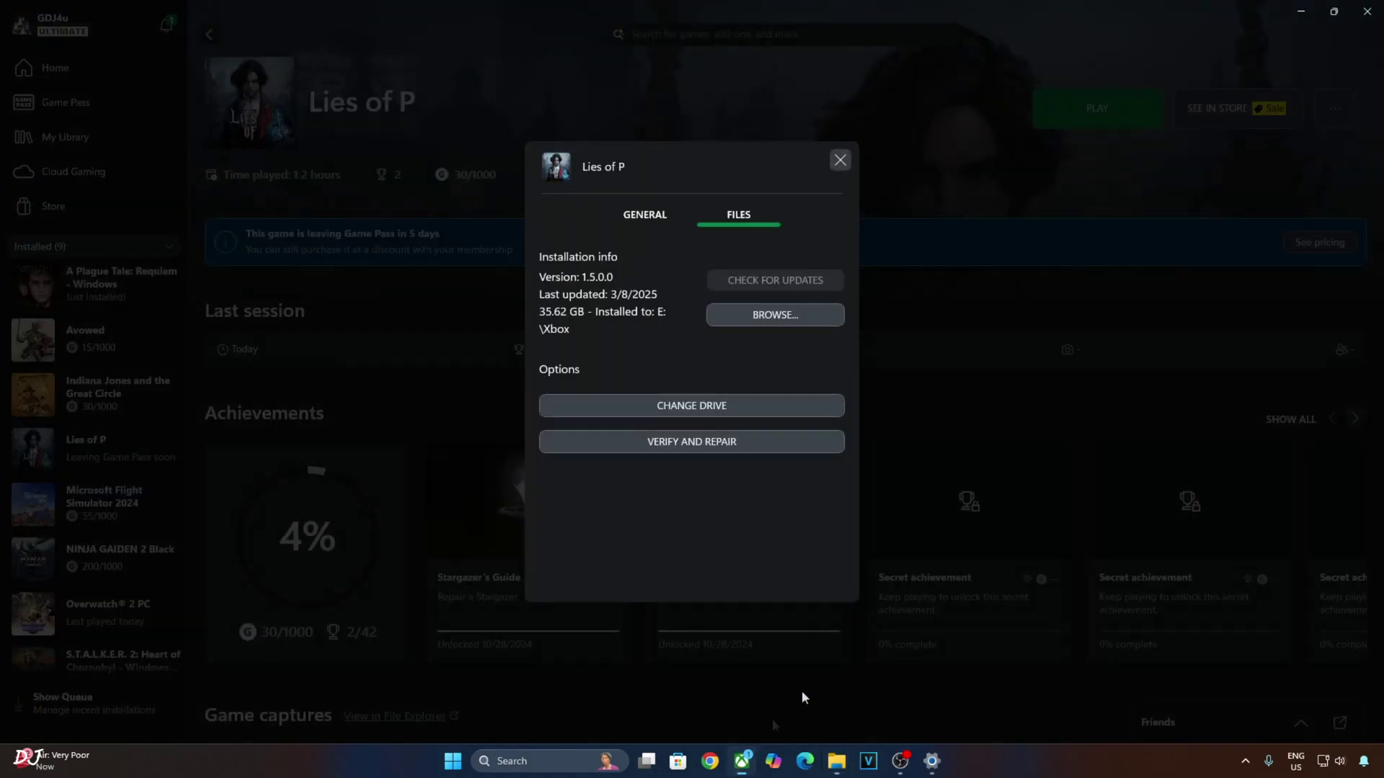
click(775, 315)
double_click(342, 304)
click(913, 160)
double_click(196, 123)
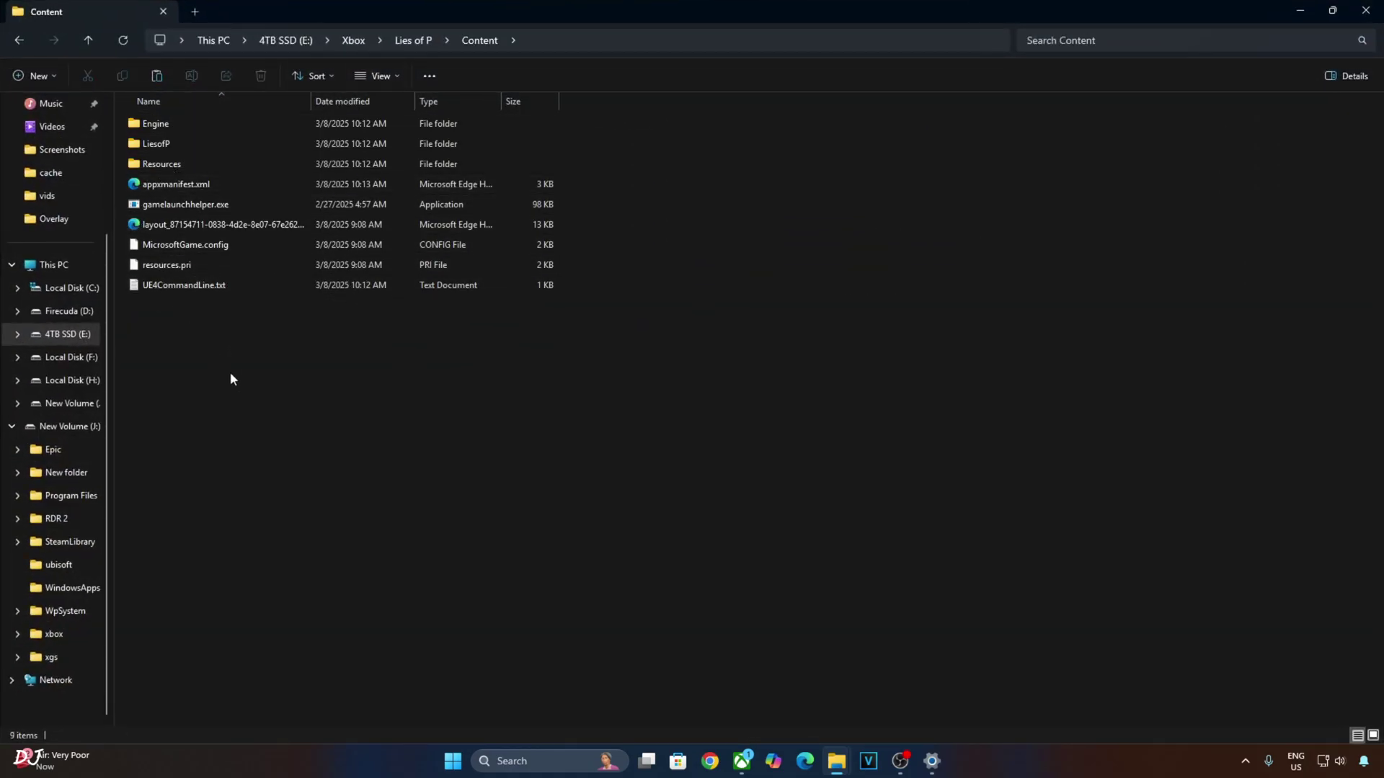
Step: Open the Engine\Plugins\Marketplace\DLSS\Binaries\ThirdParty\Win64 folder inside Content
double_click(176, 123)
double_click(171, 165)
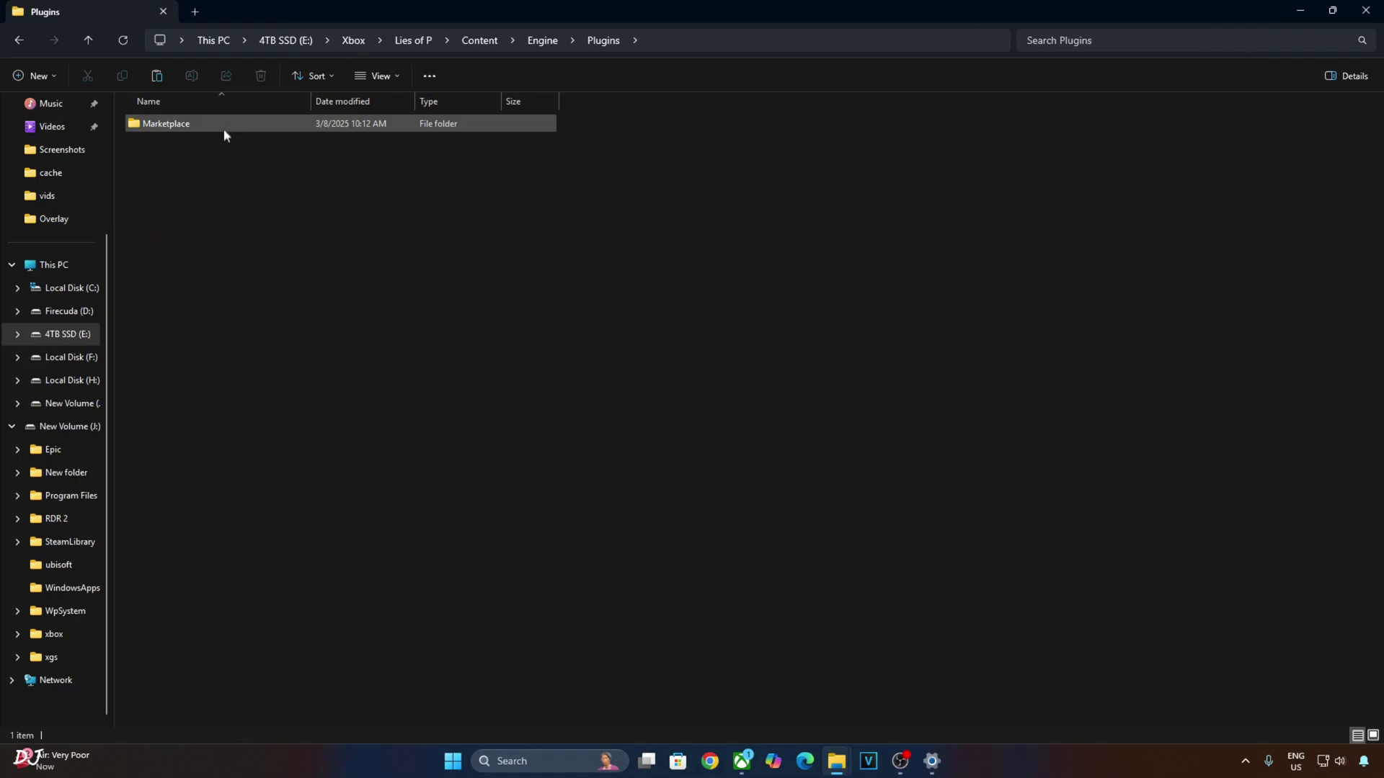
double_click(197, 123)
double_click(248, 124)
double_click(201, 124)
double_click(201, 124)
double_click(201, 123)
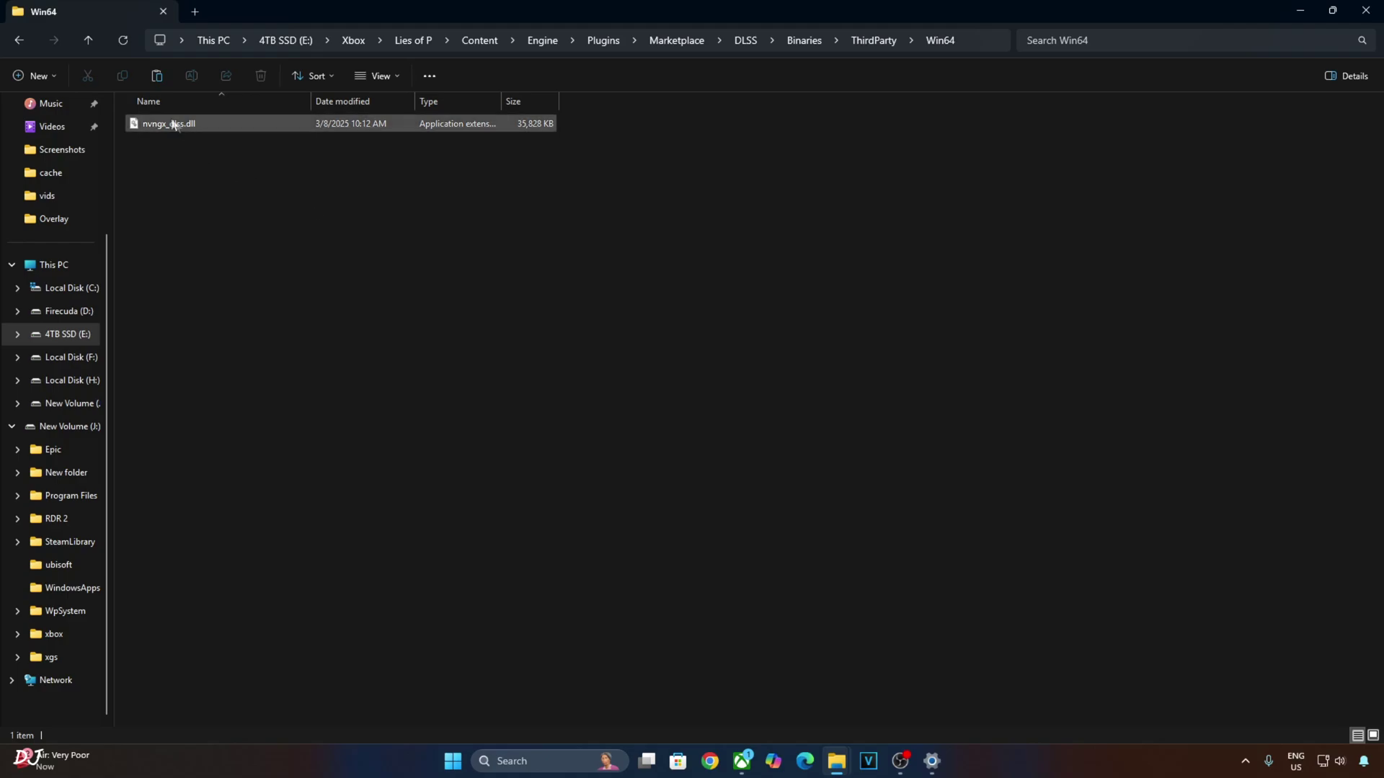
Step: Paste the copied nvngx_dlss.dll into the Win64 folder, replacing the existing file, and check the file's version
mouse_move(182, 126)
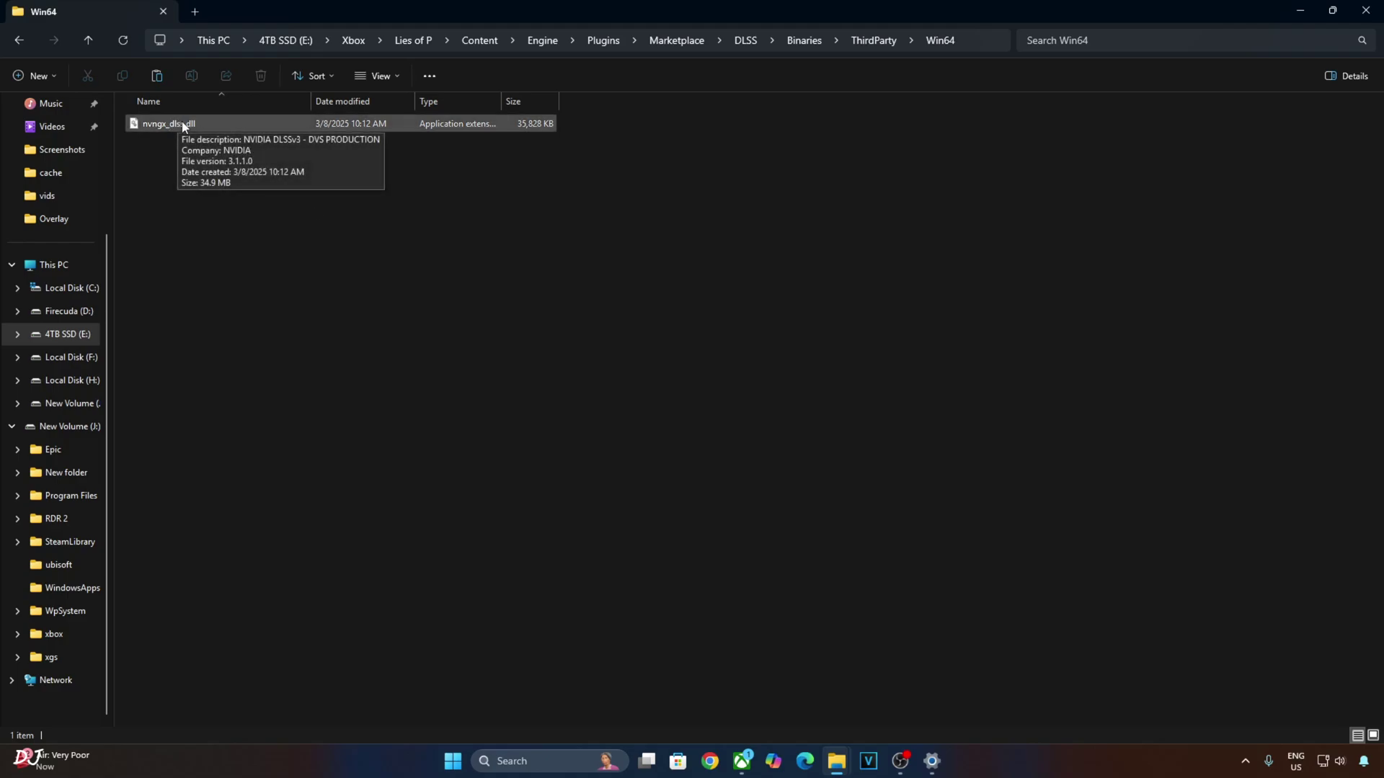
right_click(298, 207)
click(322, 225)
click(583, 263)
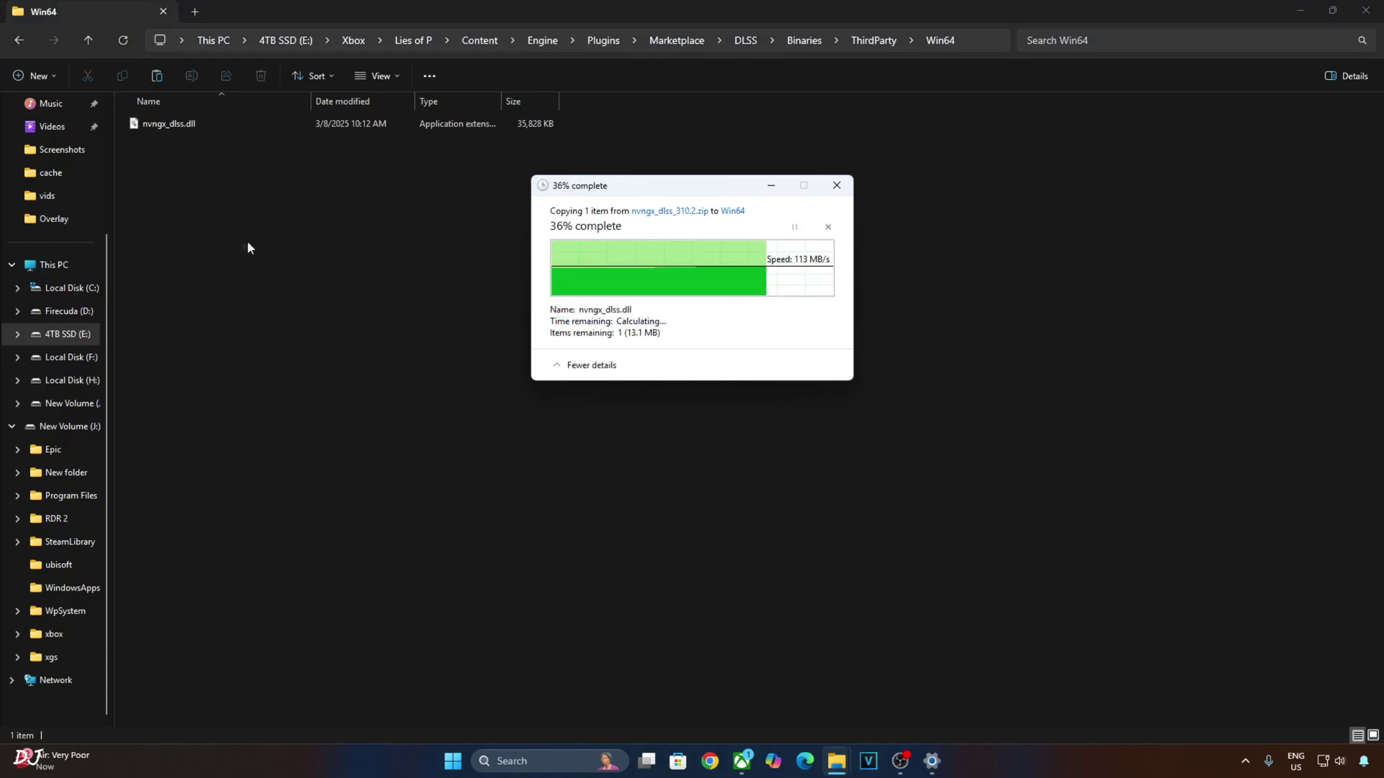
mouse_move(178, 125)
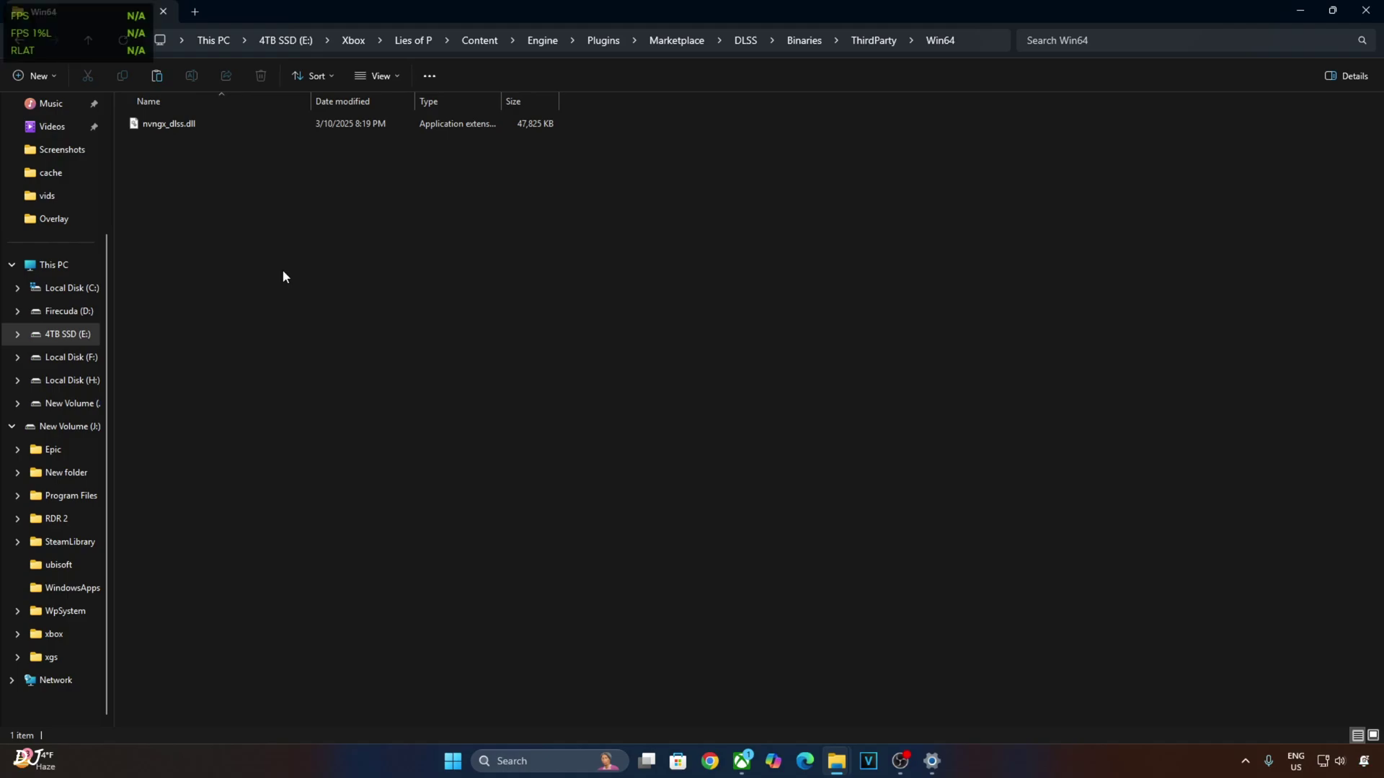
Step: Launch Lies of P from the Xbox app and review its Graphics and Graphic Detail settings before returning to gameplay
click(741, 761)
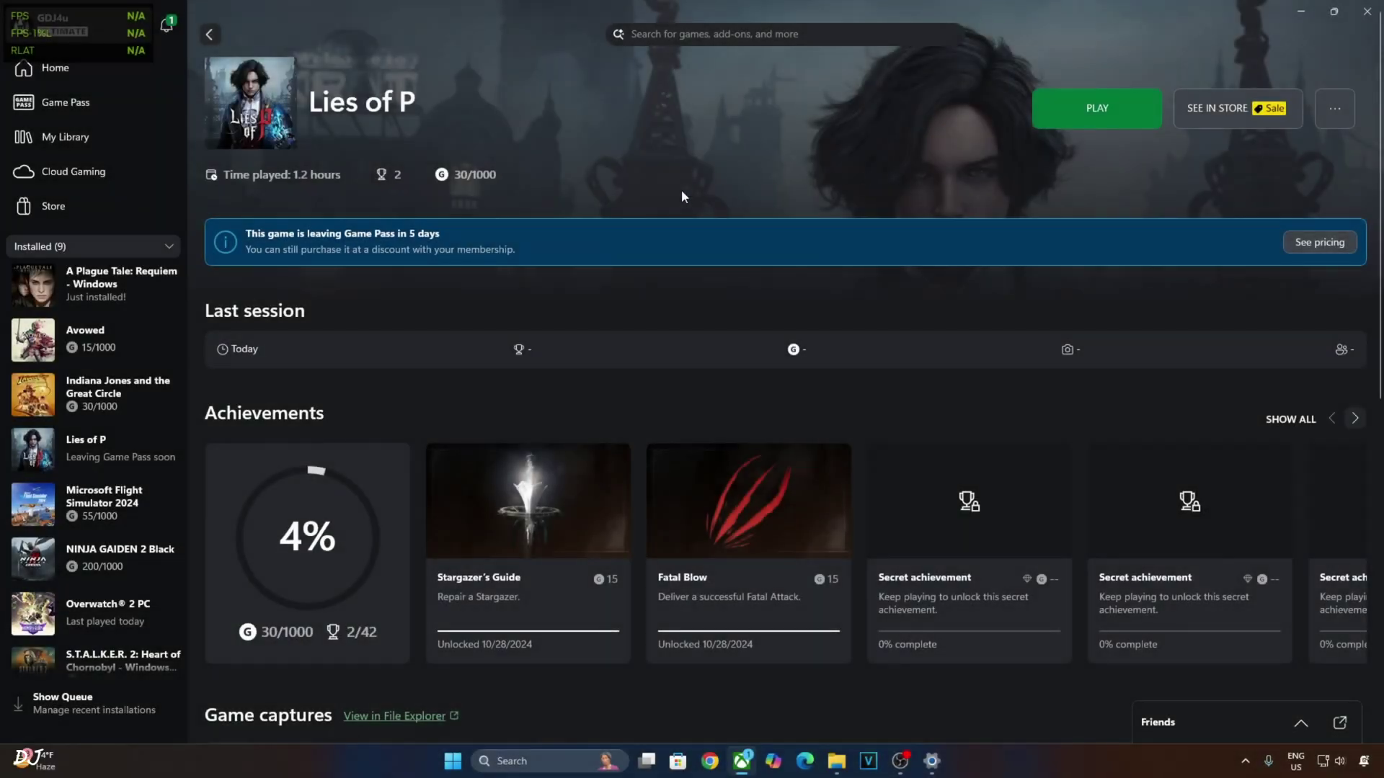
click(1070, 109)
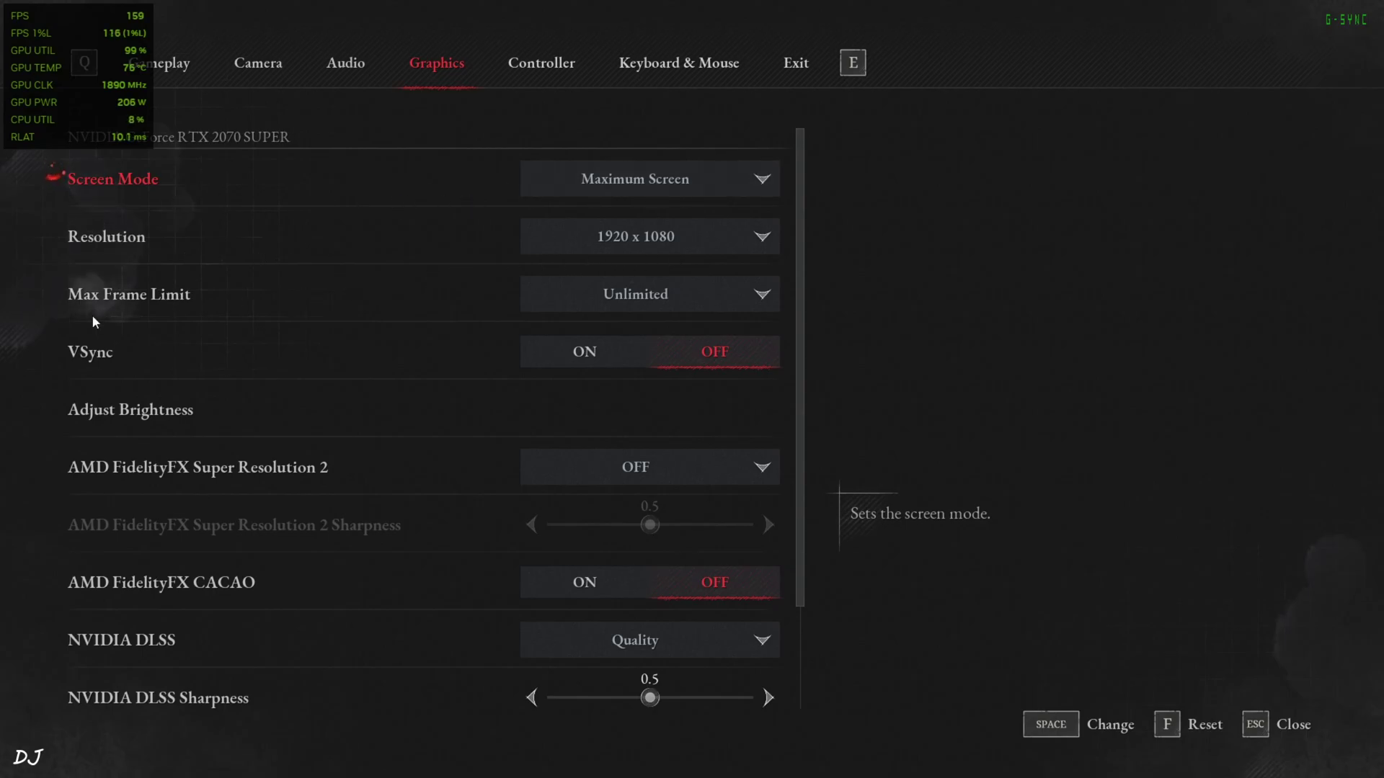
scroll(122, 320, down, 1)
scroll(149, 322, down, 4)
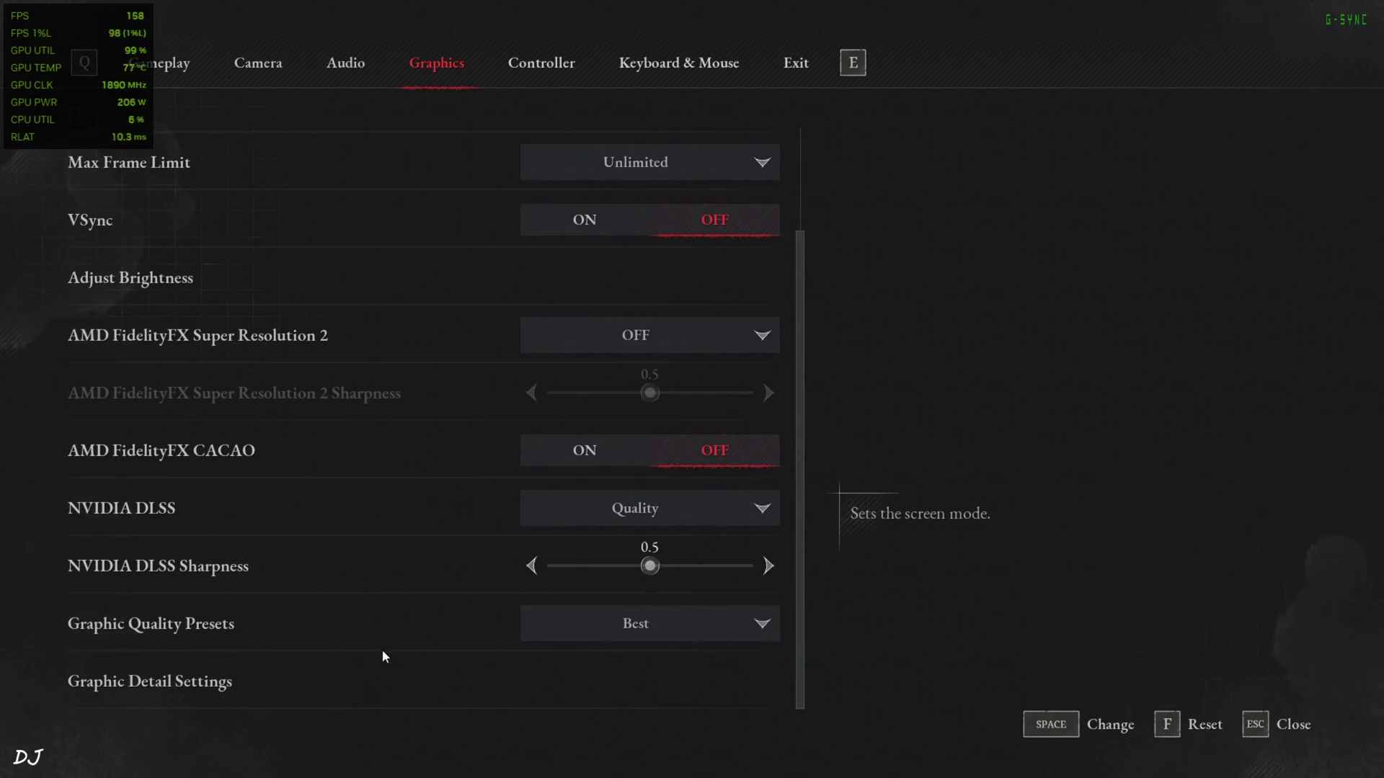
click(180, 683)
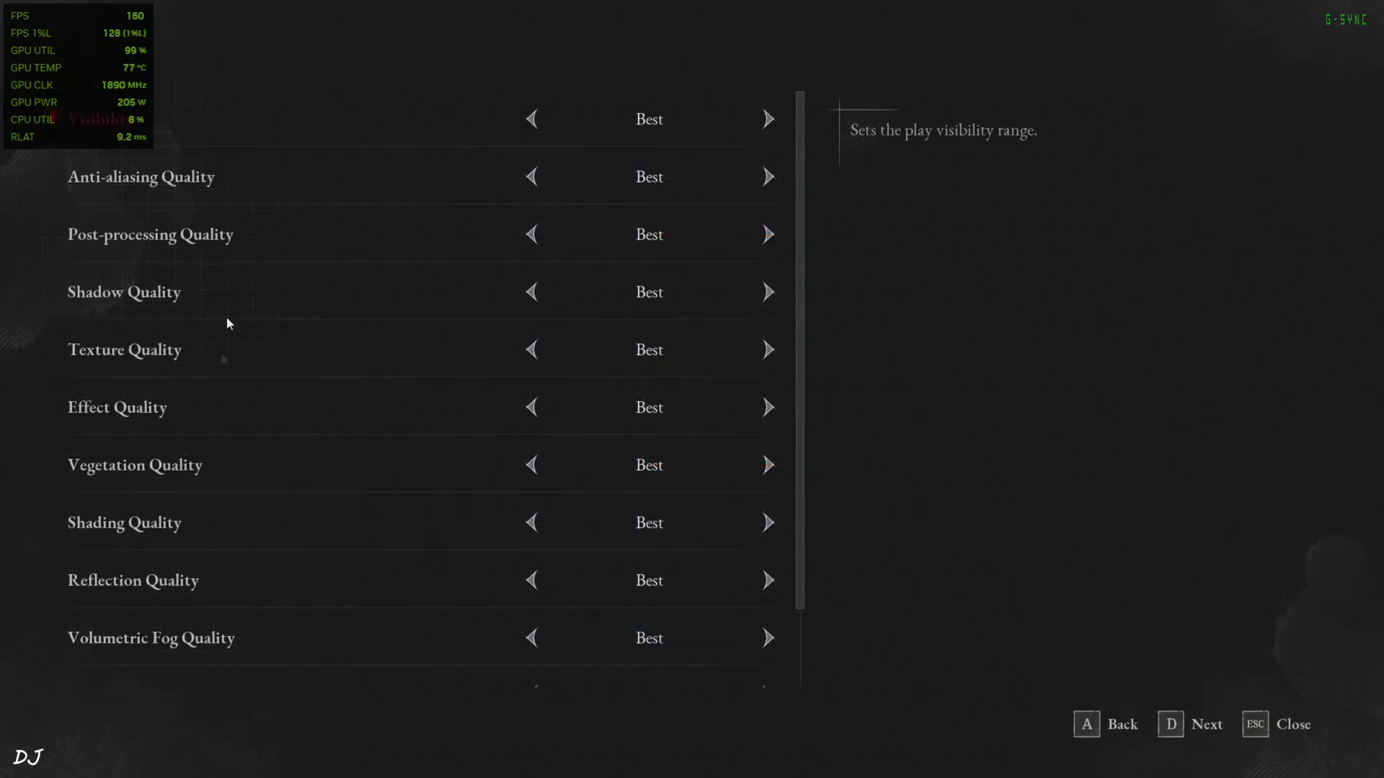
scroll(204, 461, down, 2)
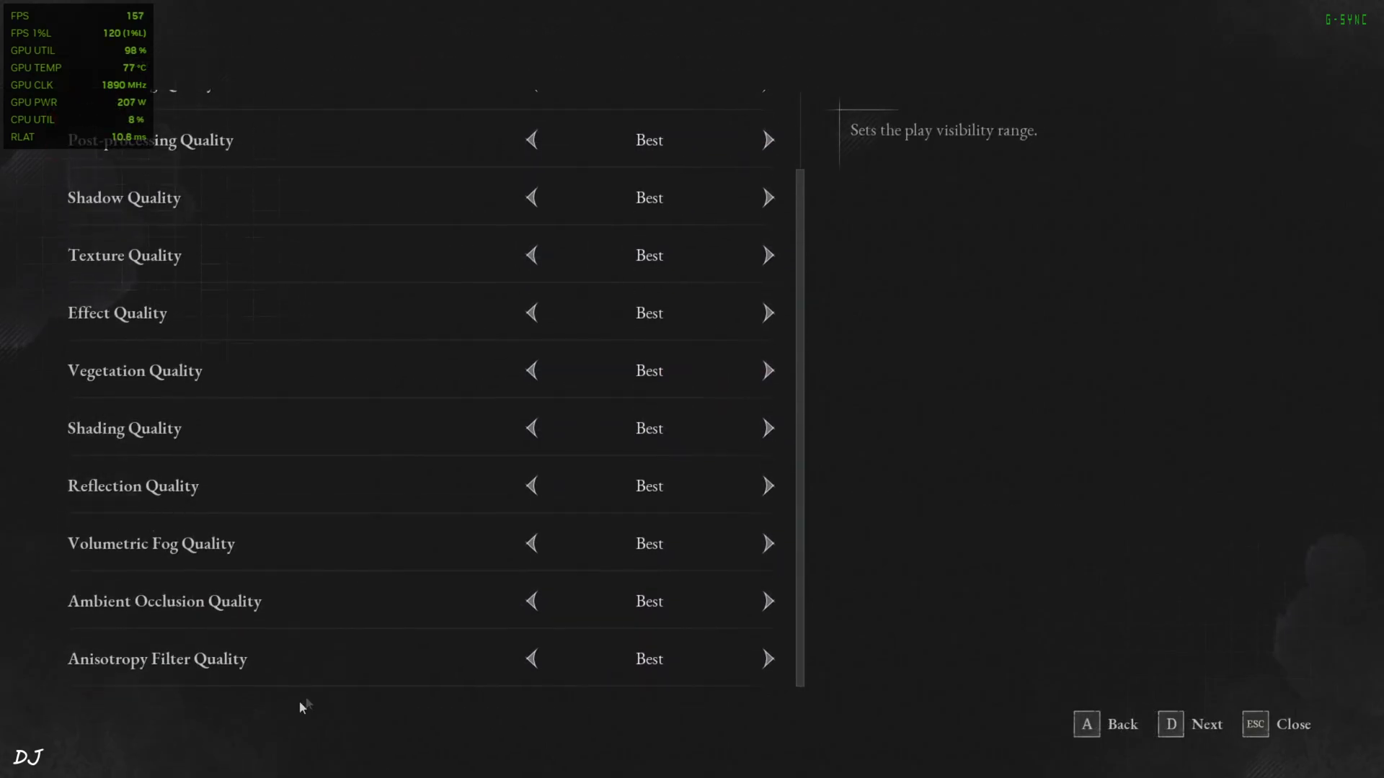
key(a)
key(Escape)
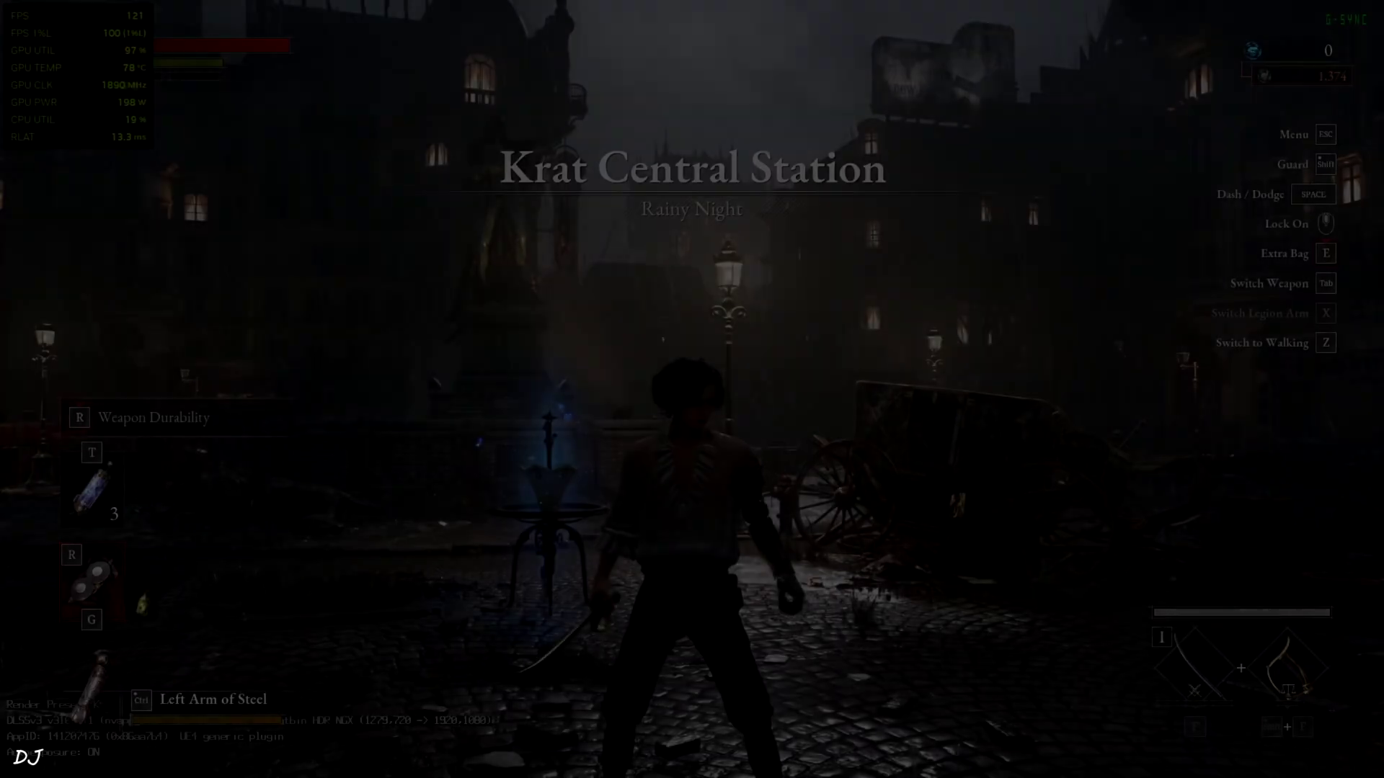
Step: Move the character around the Krat Central Station square to examine the frame rate and image quality
key(s)
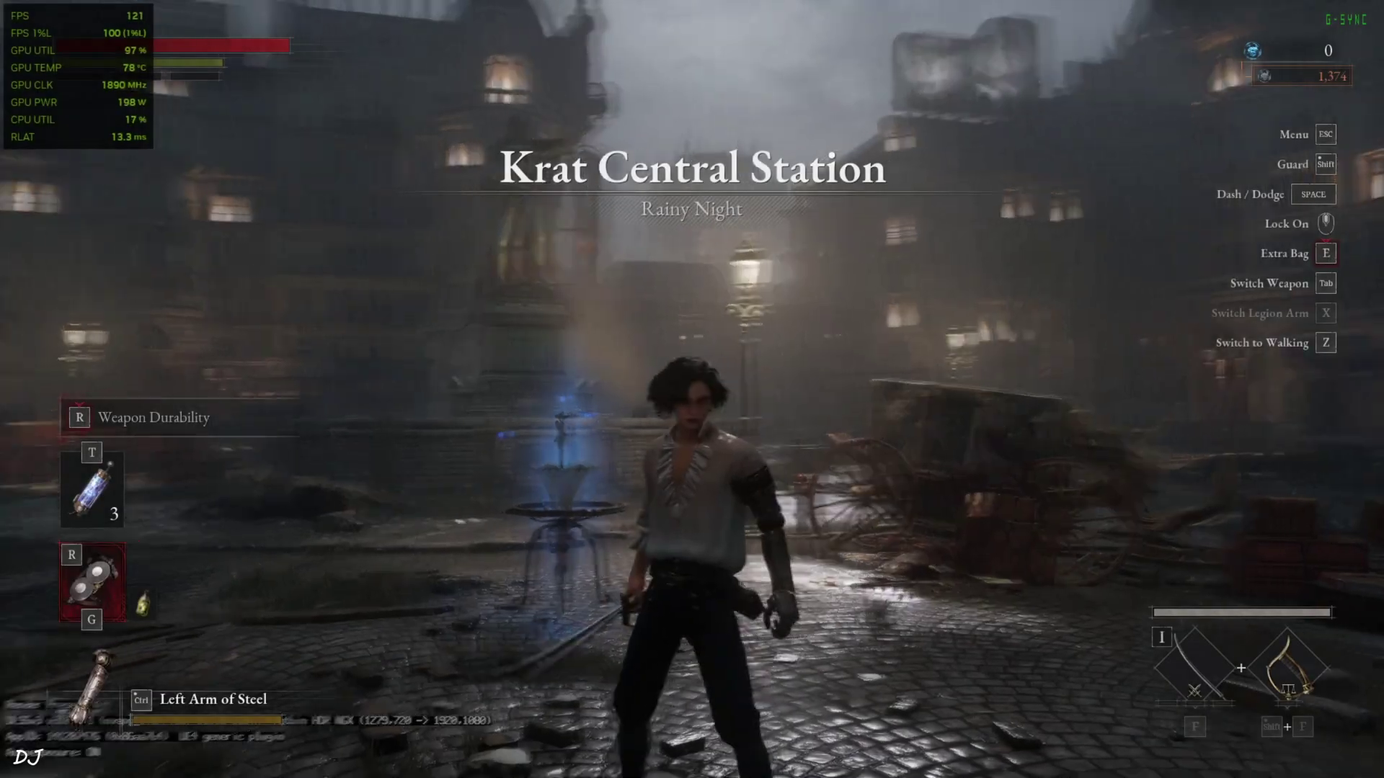
key(a)
key(w)
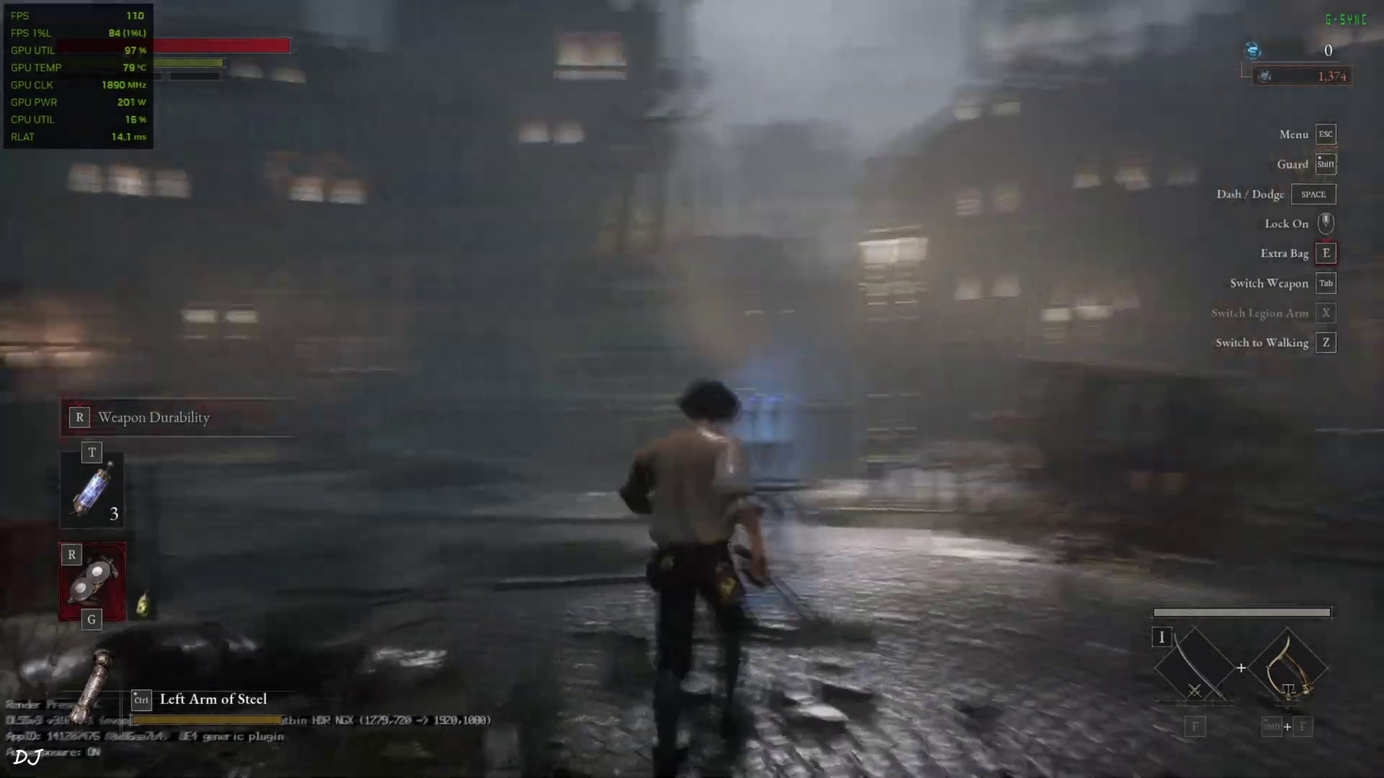
key(w)
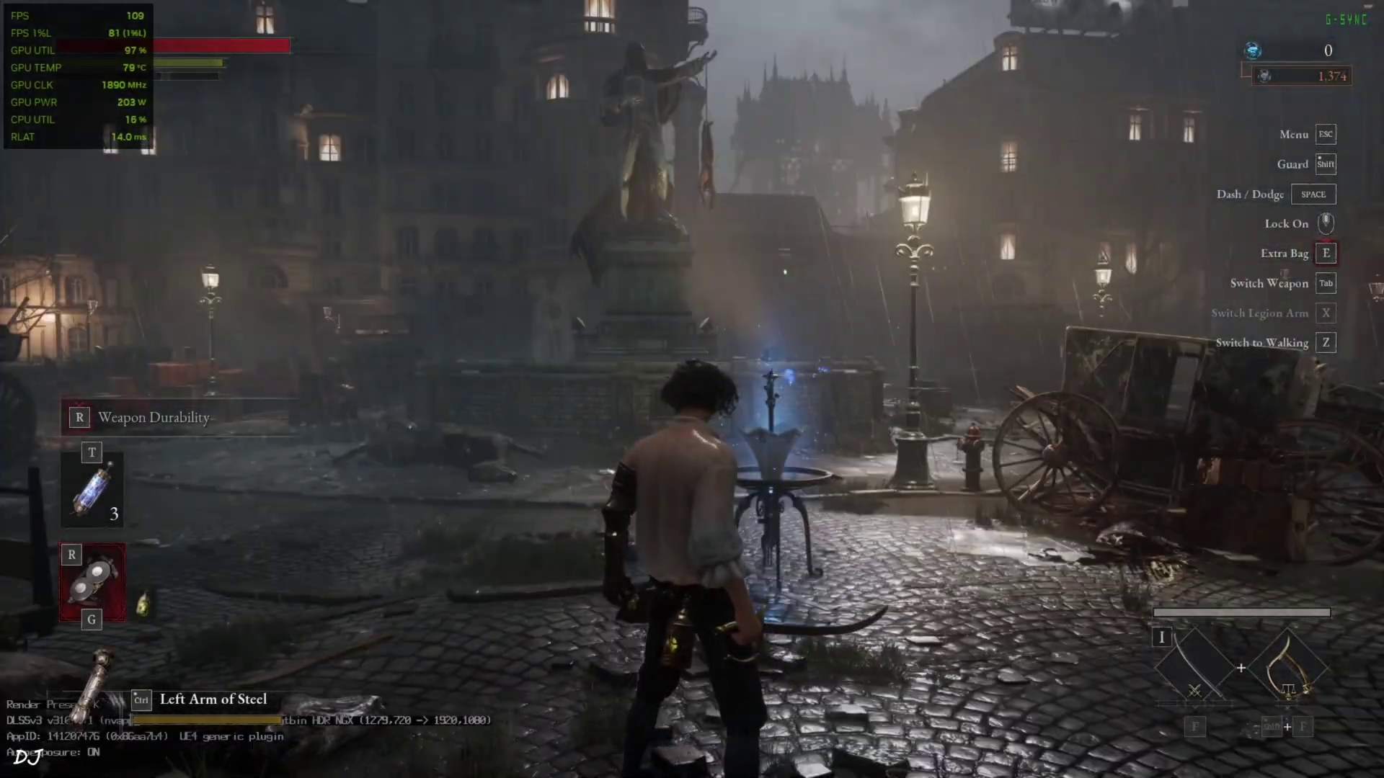
key(w)
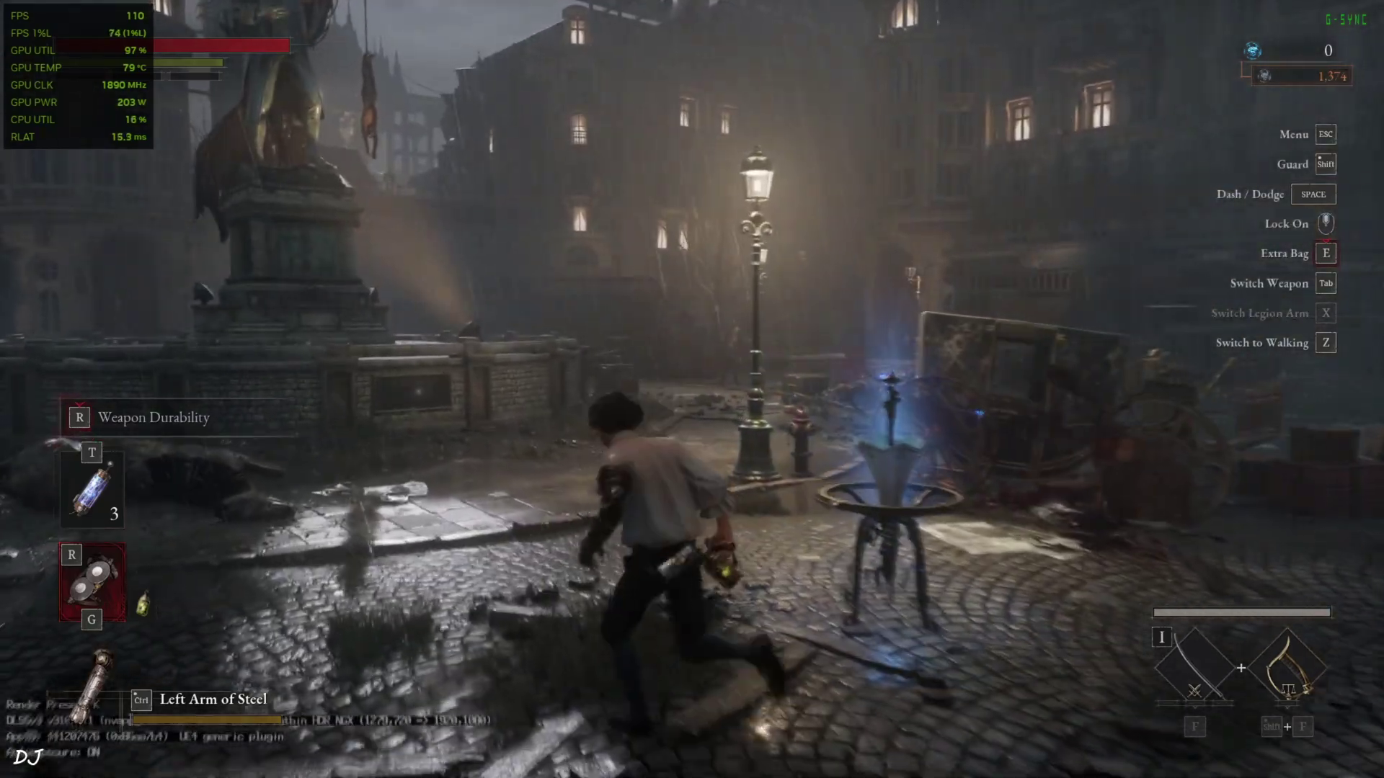
key(w)
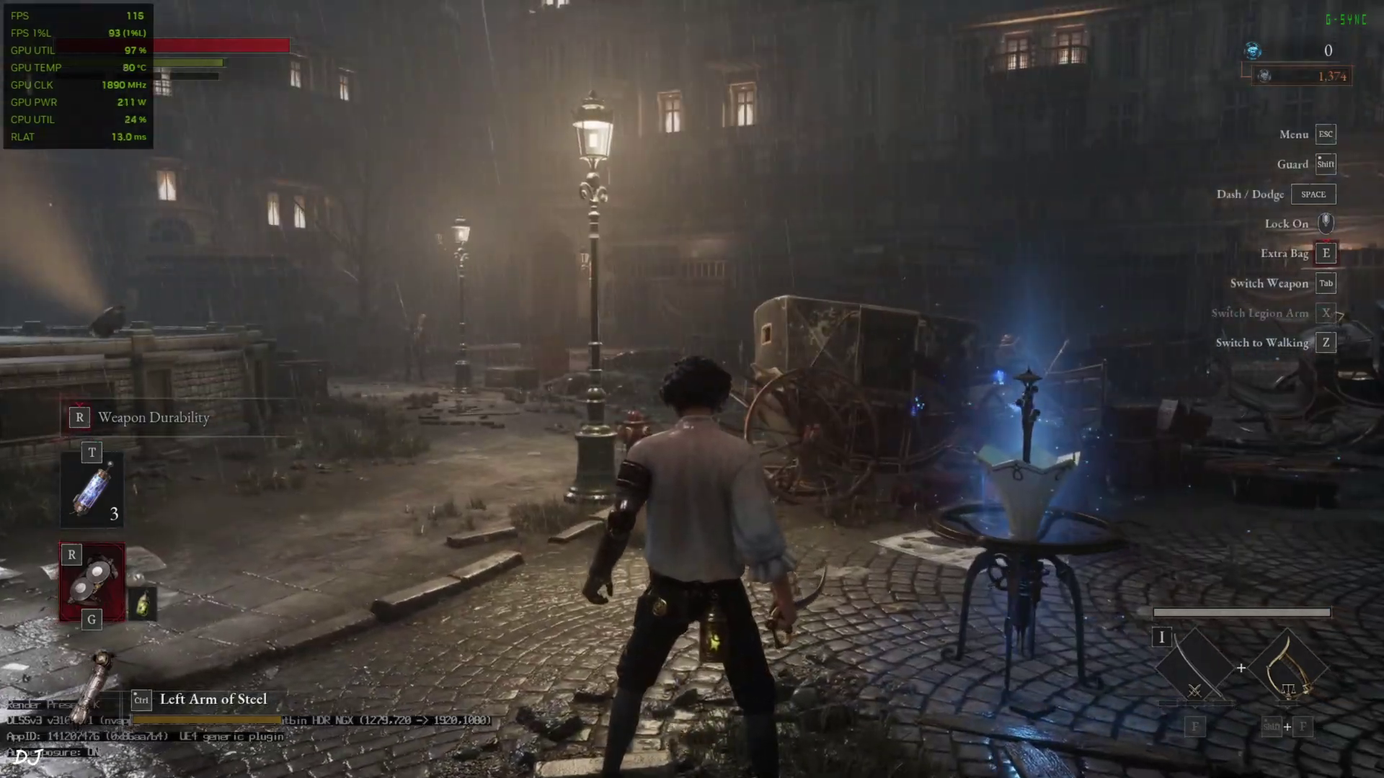
key(w)
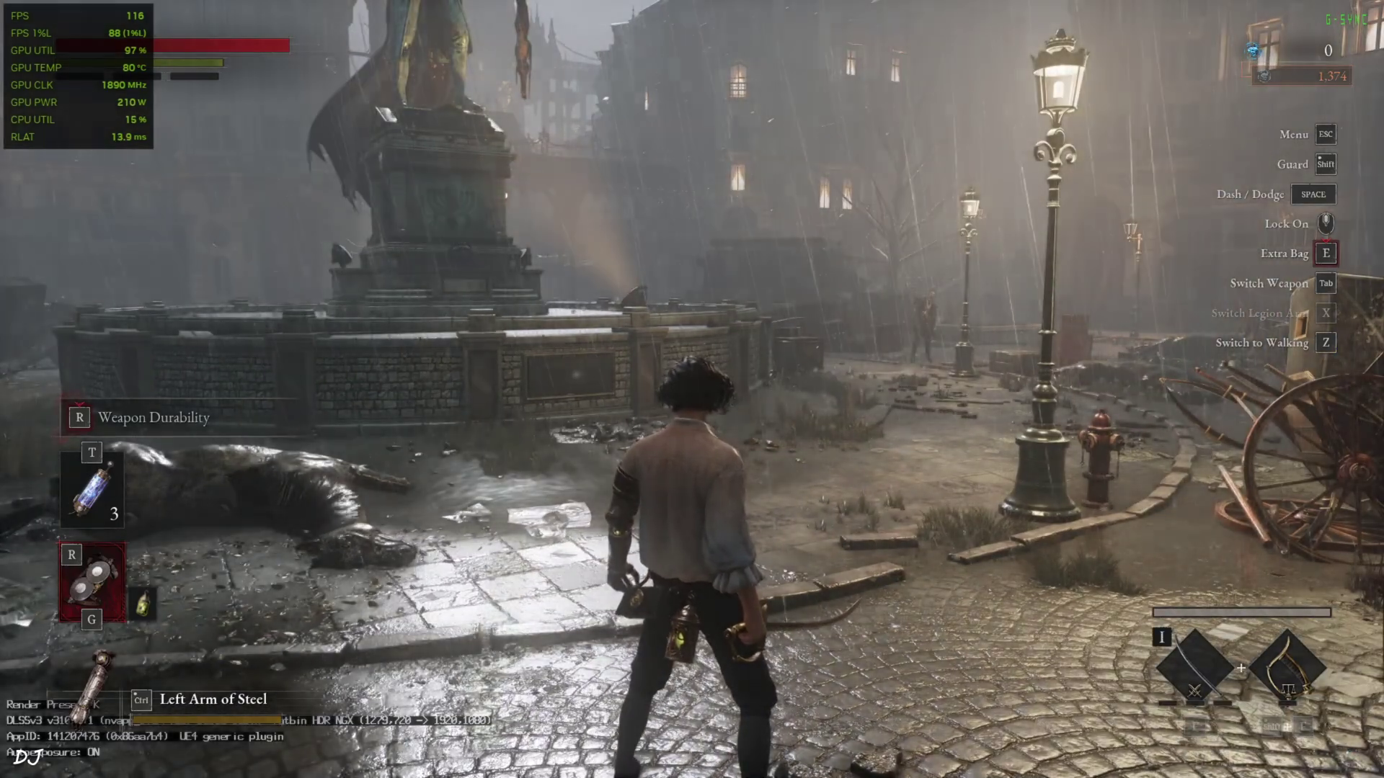
key(a)
key(w)
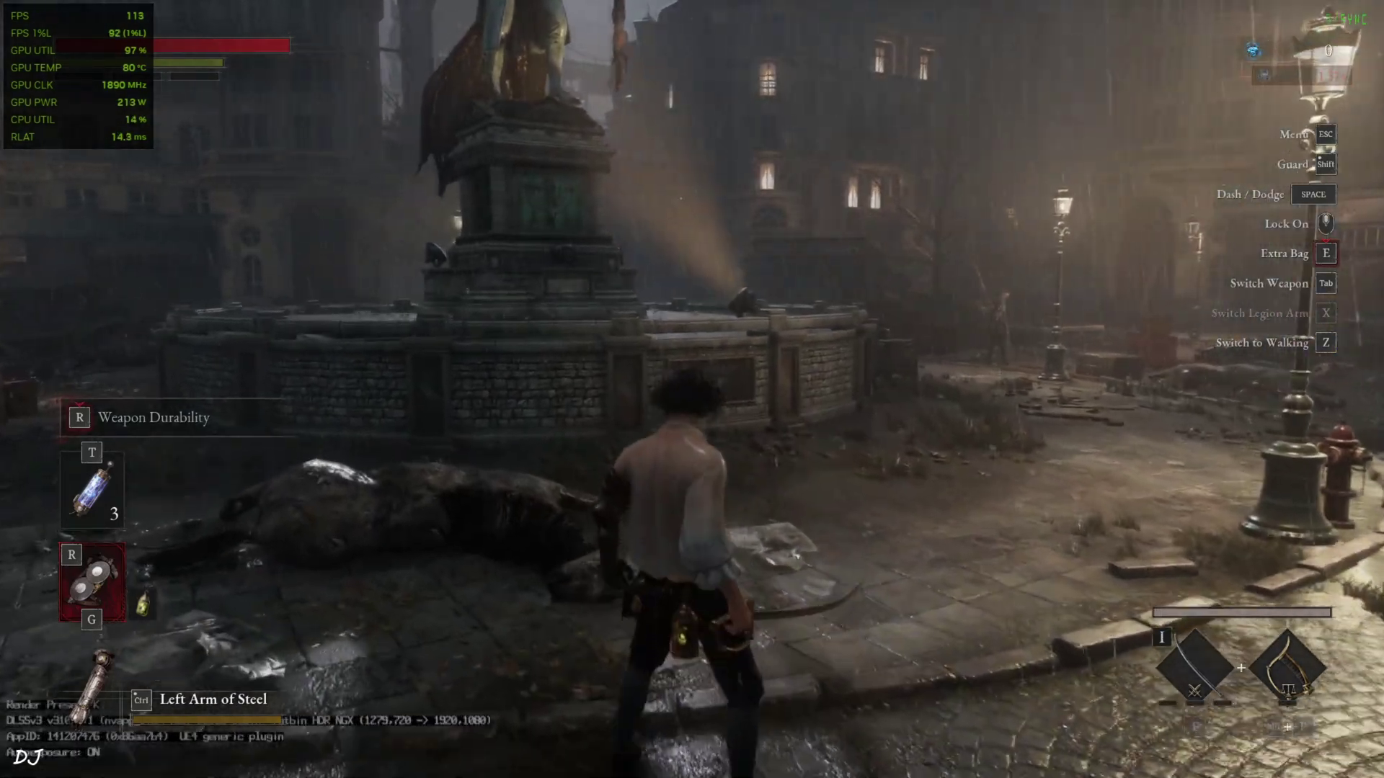
key(w)
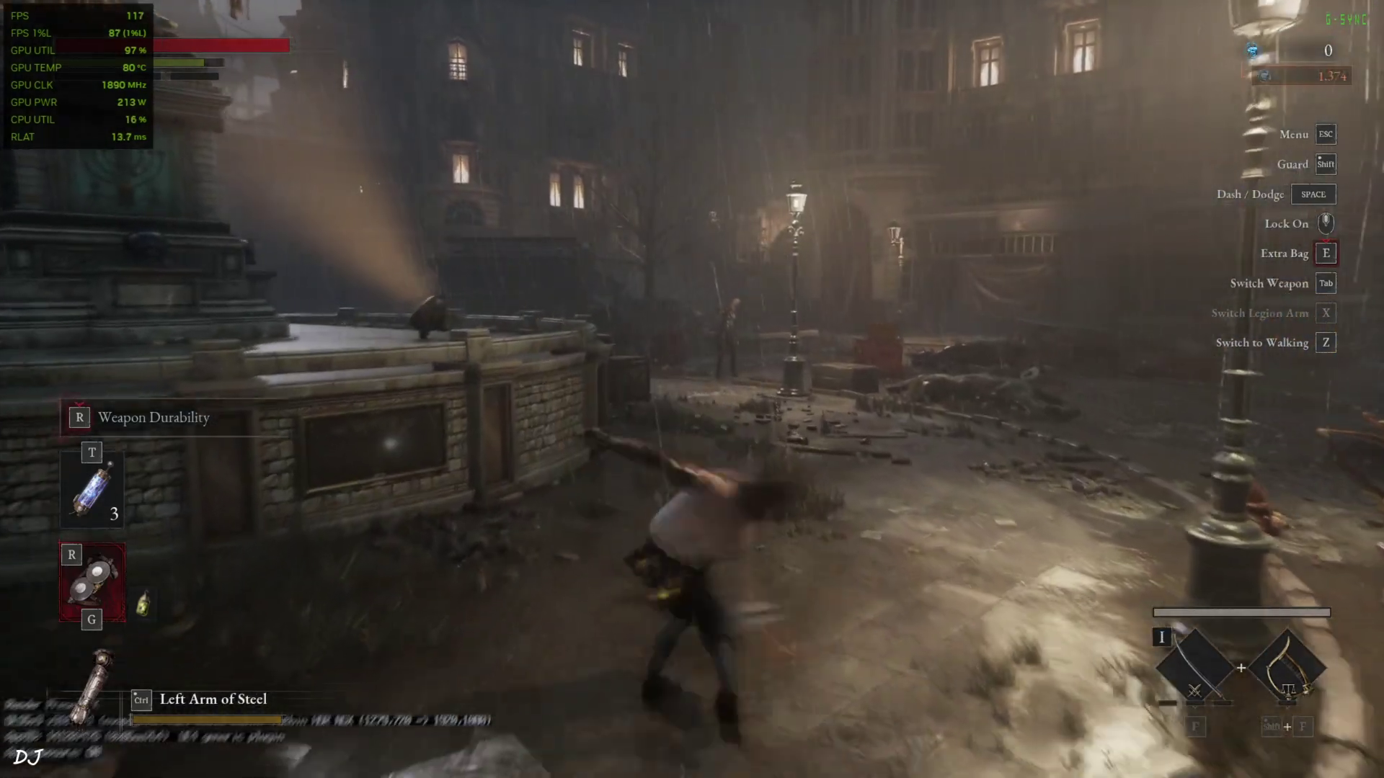